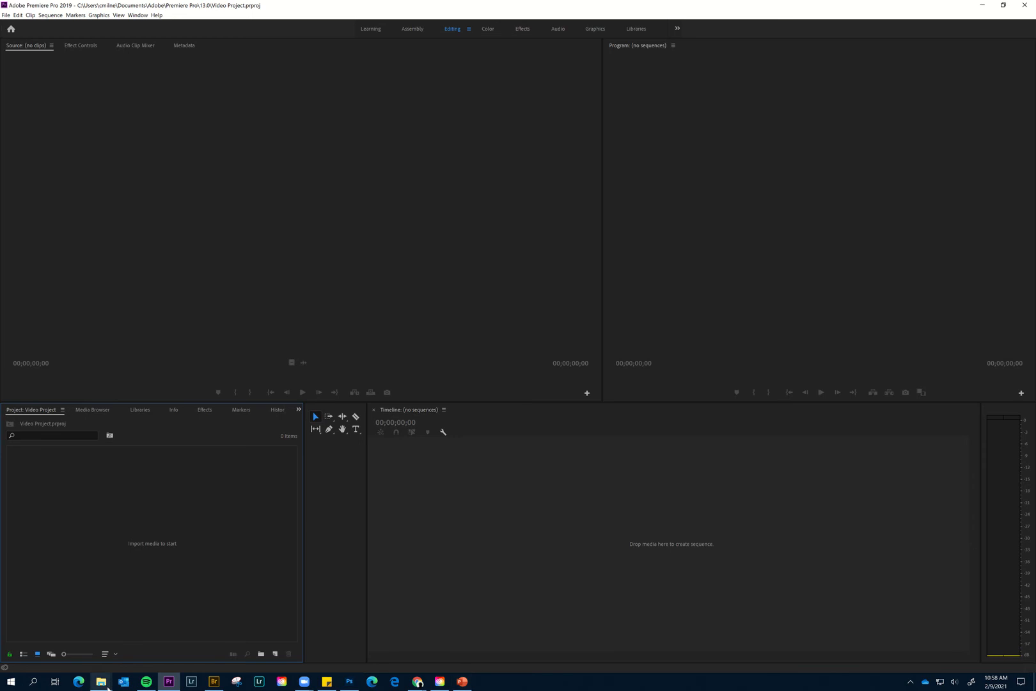
- Look through the video, Photoshop and audio files in the Basketball folder, then return to Premiere Pro
{"action": "mouse_move", "coordinate": [101, 682]}
{"action": "left_click", "coordinate": [126, 659]}
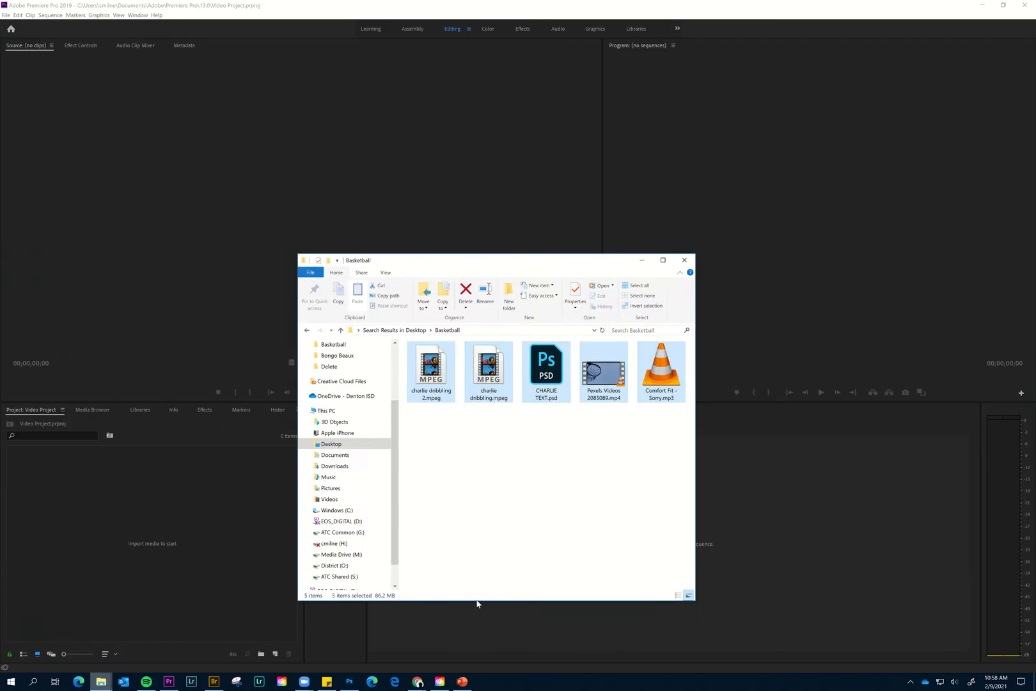
{"action": "left_click_drag", "start_coordinate": [531, 269], "coordinate": [626, 224]}
{"action": "left_click", "coordinate": [580, 410]}
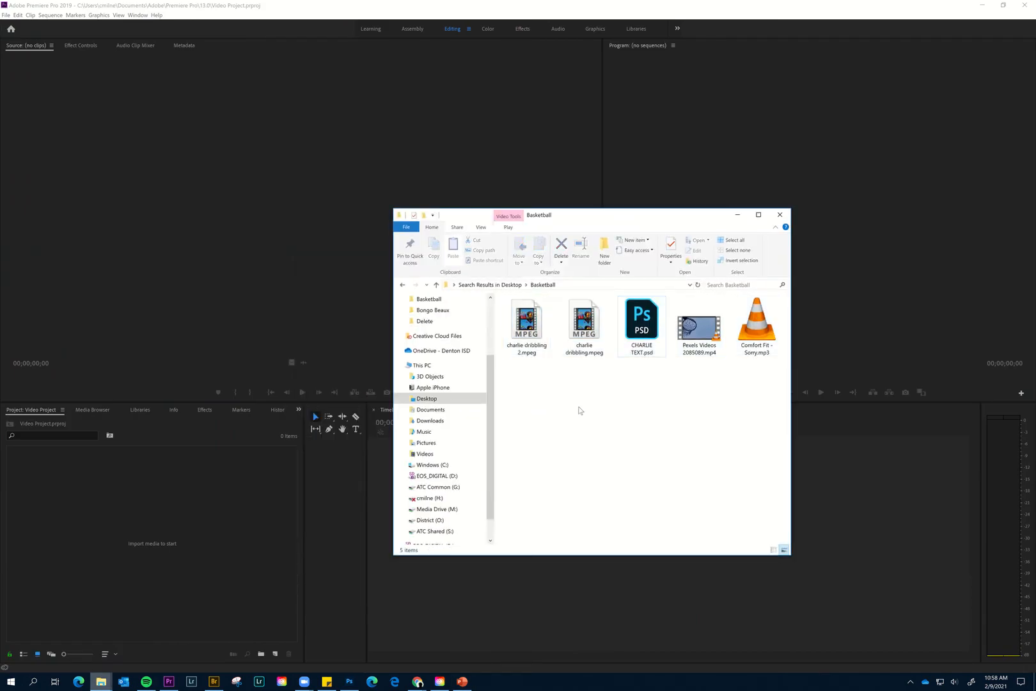
{"action": "left_click_drag", "start_coordinate": [528, 377], "coordinate": [583, 323]}
{"action": "left_click", "coordinate": [694, 342]}
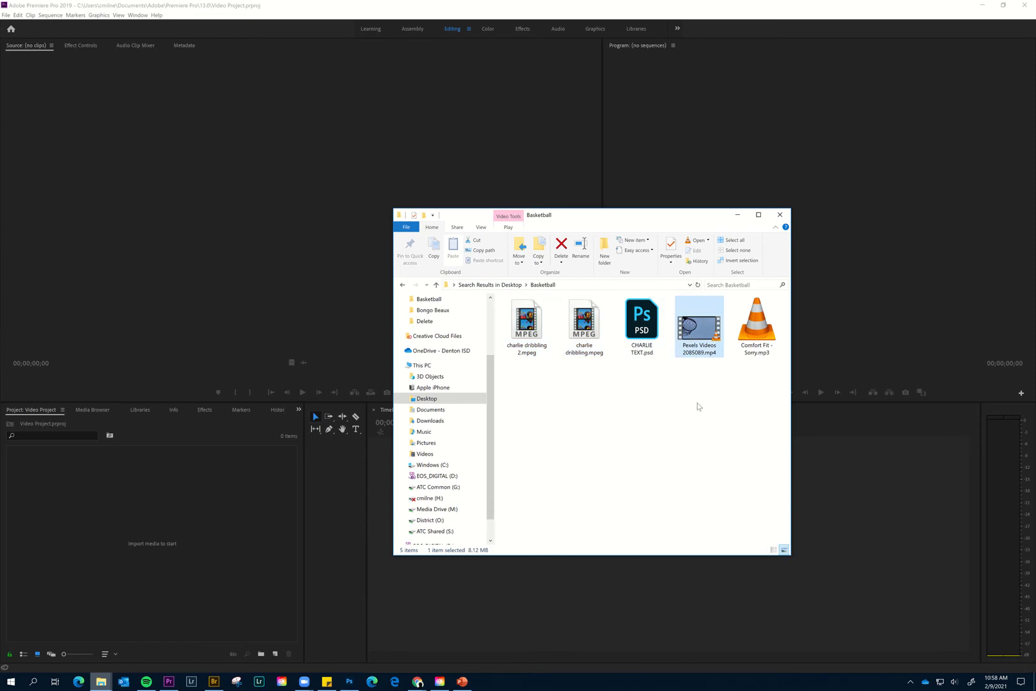
{"action": "left_click", "coordinate": [643, 332]}
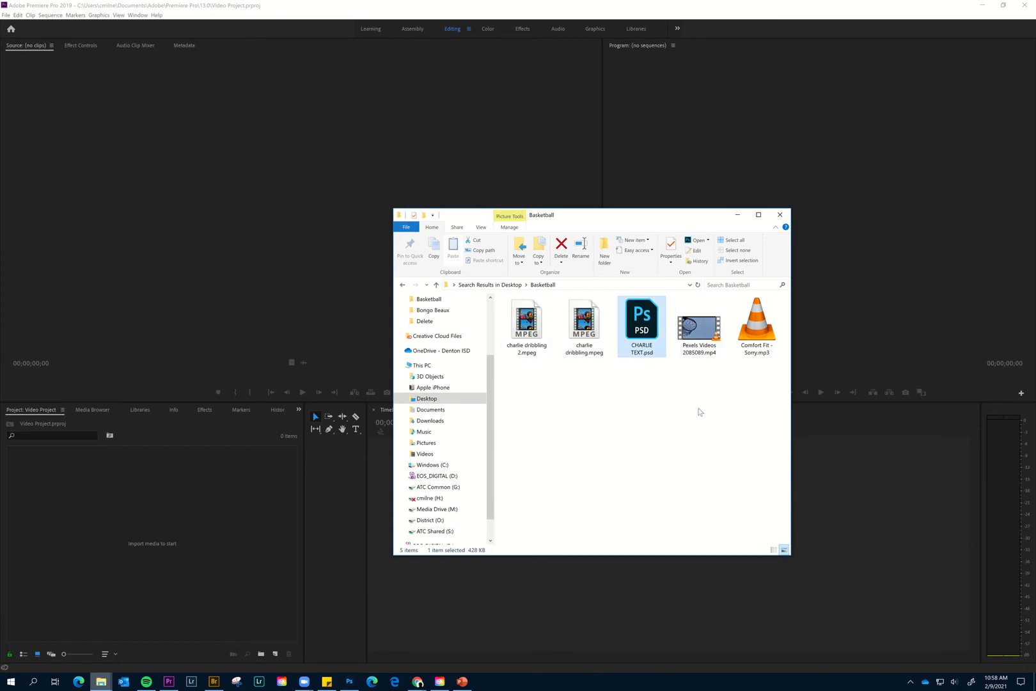
{"action": "left_click", "coordinate": [760, 336]}
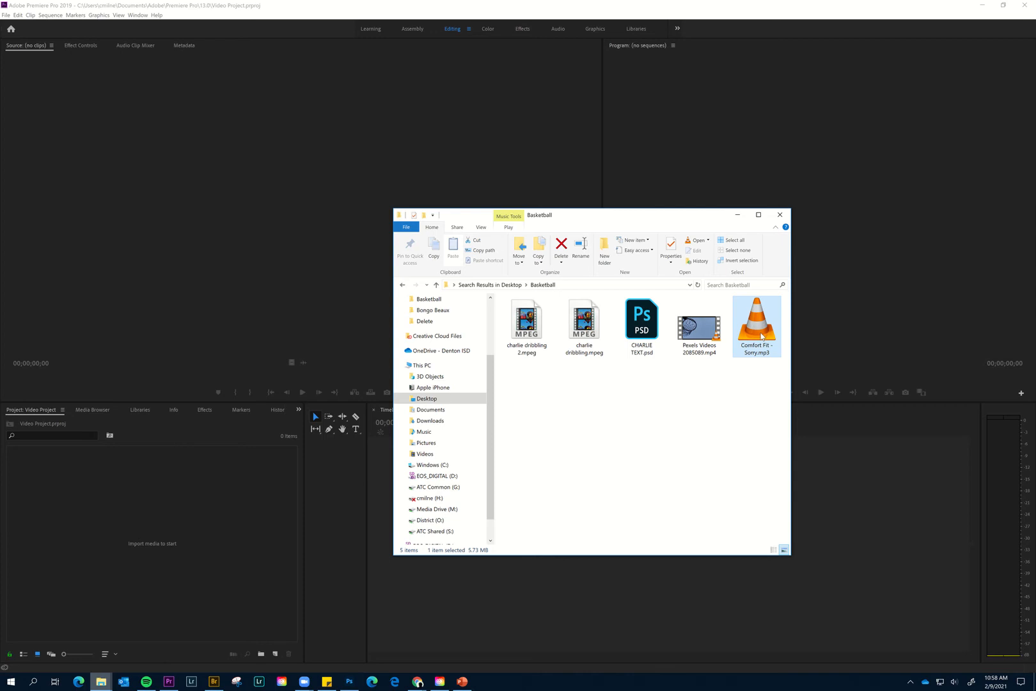
{"action": "left_click", "coordinate": [238, 522]}
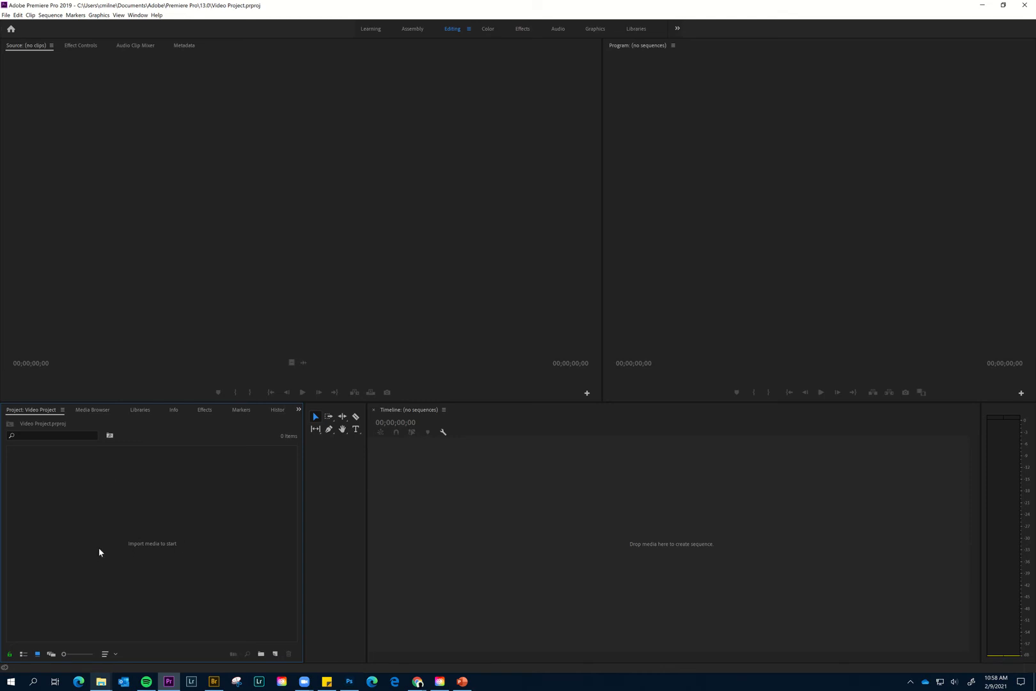
- Import all five files from the Basketball folder into the project, accepting the layered file import for CHARLIE TEXT.psd
{"action": "left_click", "coordinate": [102, 680]}
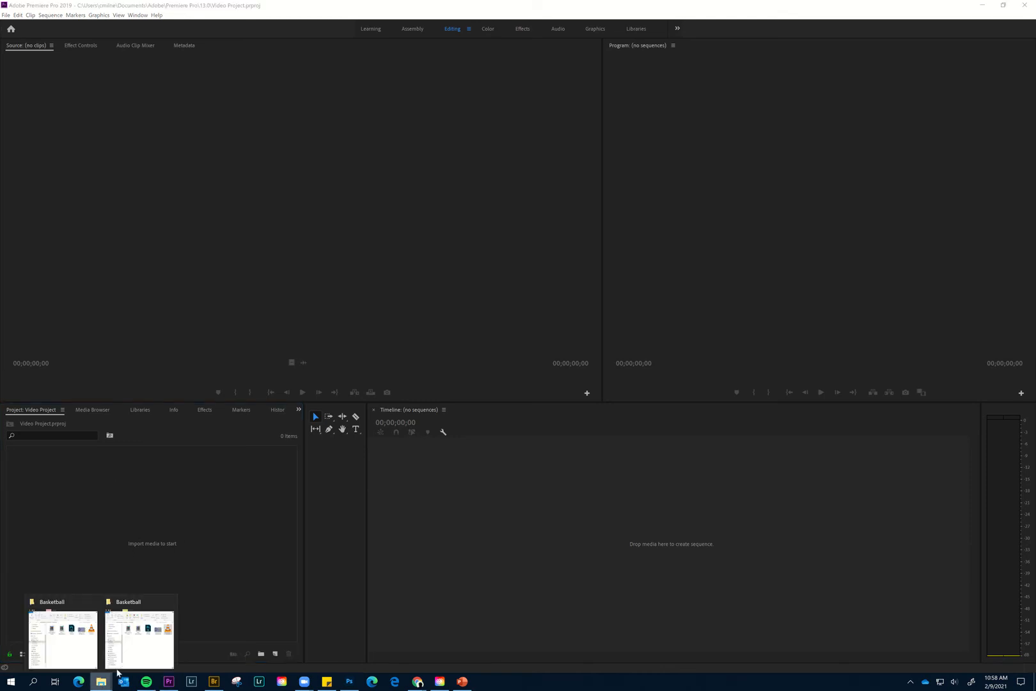
{"action": "left_click", "coordinate": [145, 638]}
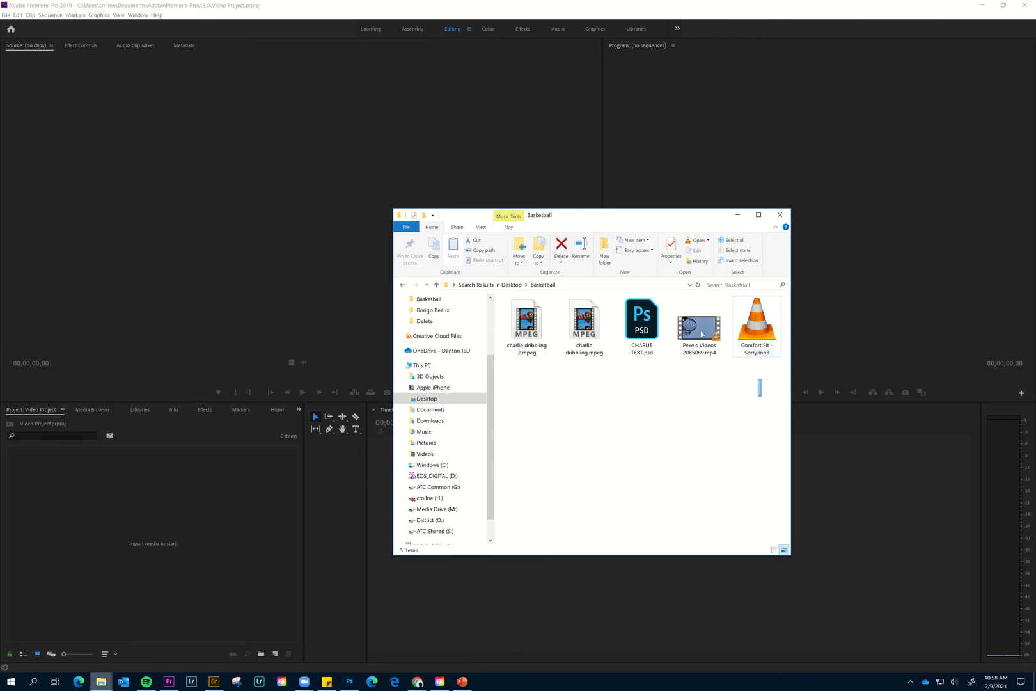
{"action": "left_click_drag", "start_coordinate": [760, 391], "coordinate": [131, 588]}
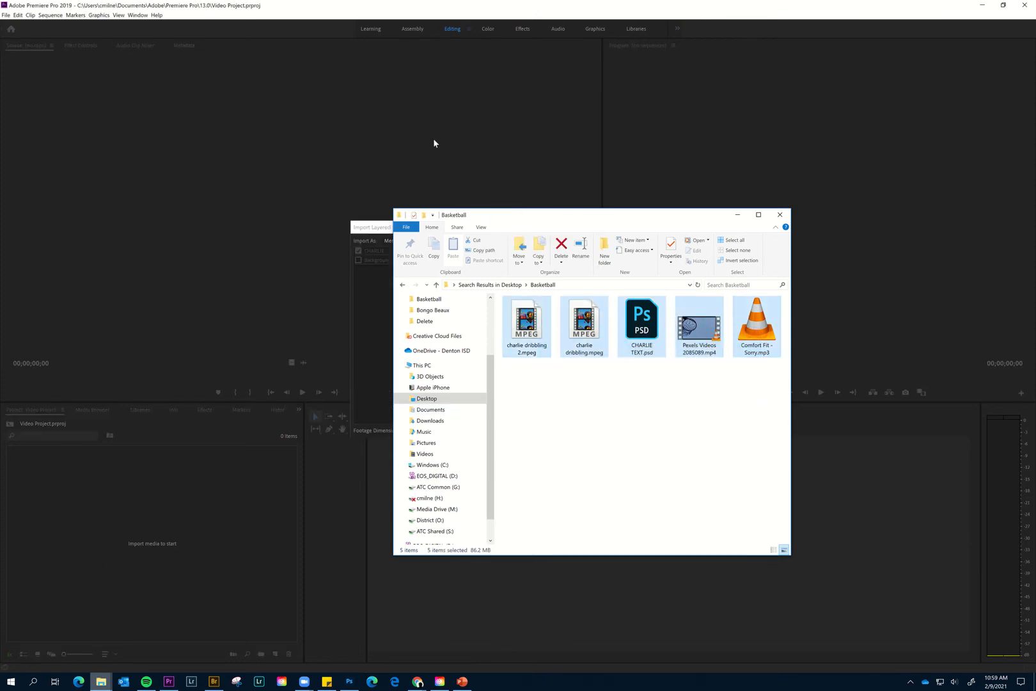
{"action": "left_click", "coordinate": [386, 278]}
{"action": "left_click", "coordinate": [666, 243]}
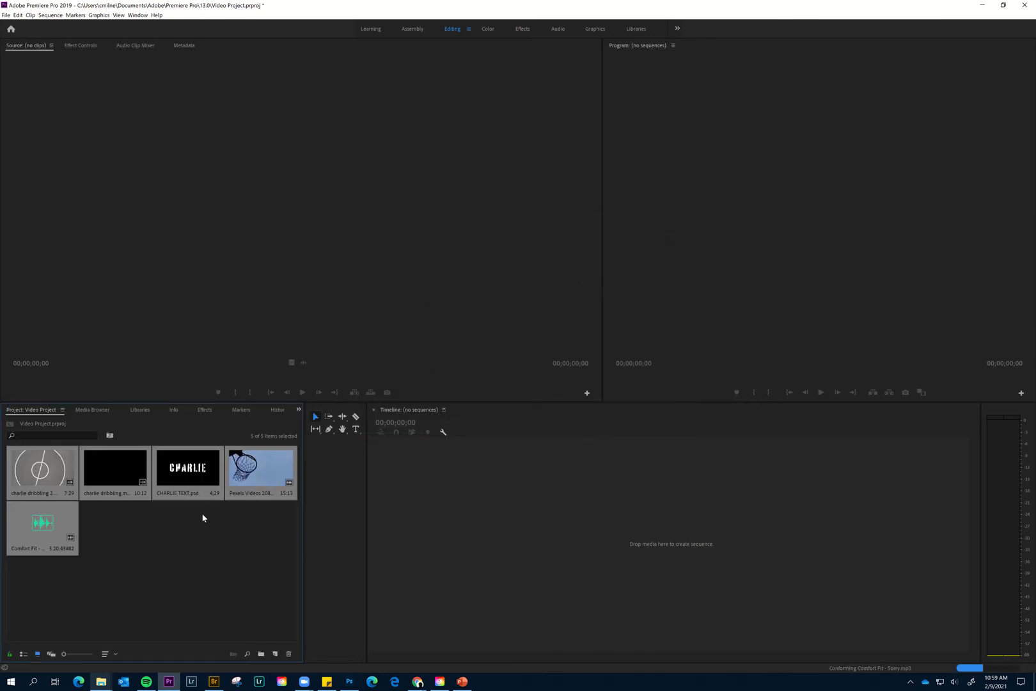
{"action": "left_click", "coordinate": [193, 554]}
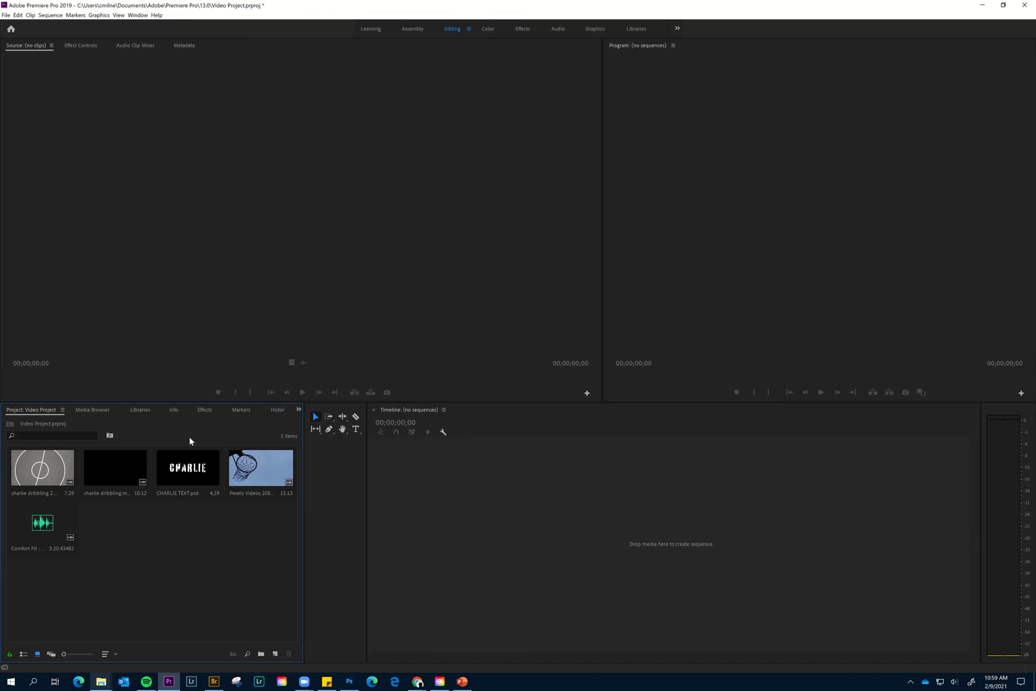
- Create a new sequence from the charlie dribbling.mpeg clip
{"action": "left_click", "coordinate": [110, 462]}
{"action": "left_click_drag", "start_coordinate": [110, 459], "coordinate": [388, 445]}
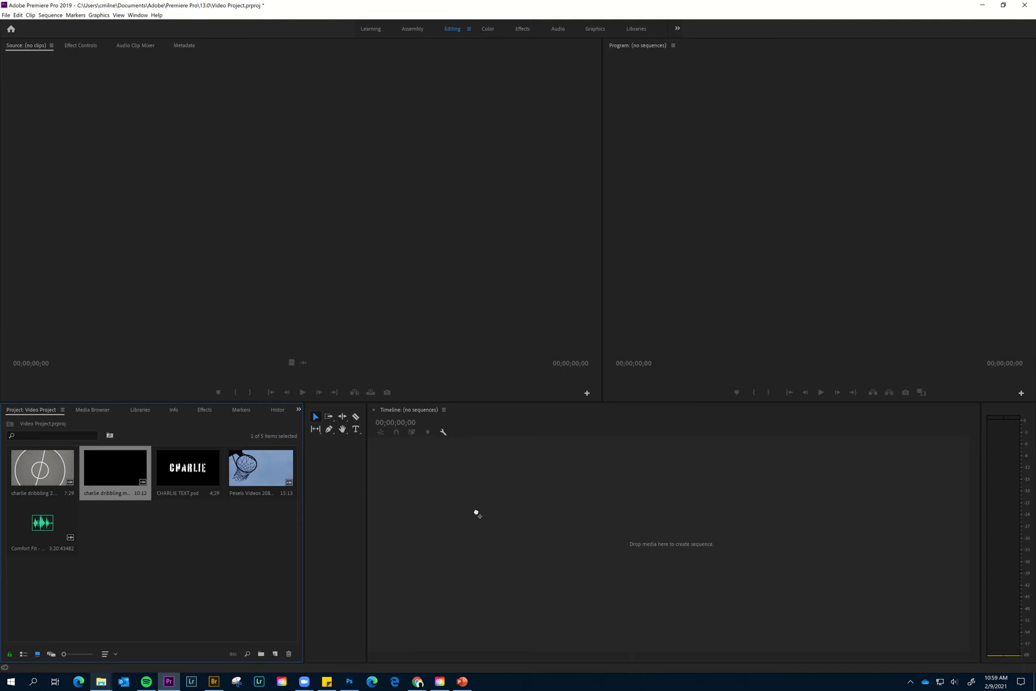
{"action": "left_click_drag", "start_coordinate": [477, 513], "coordinate": [477, 513]}
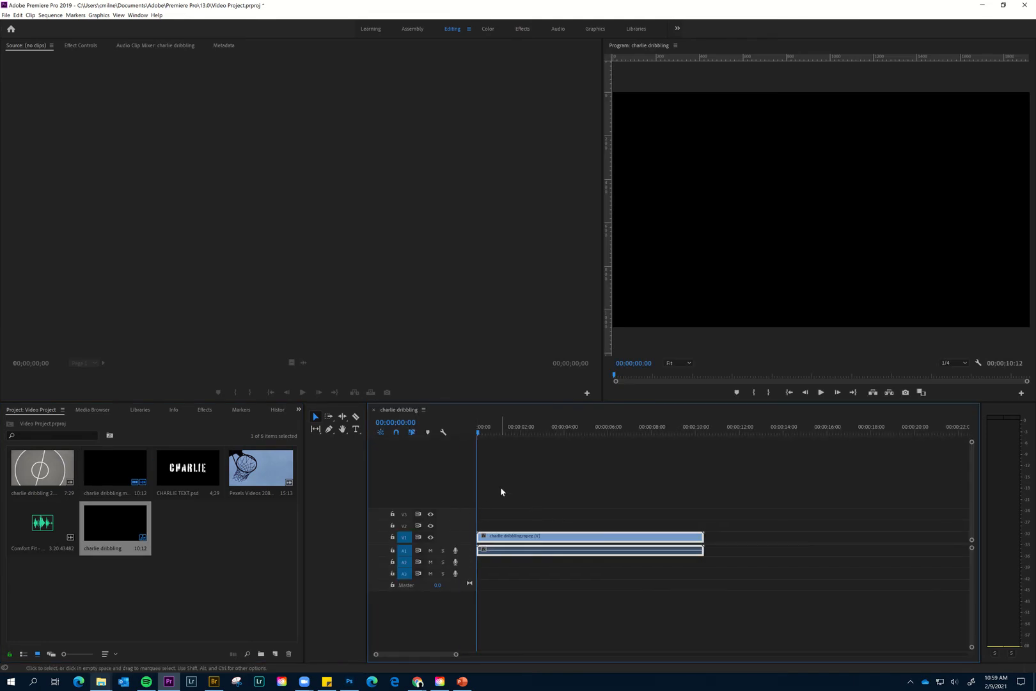
- Trim the charlie dribbling clip's start at 00:00:01:29 and its end at 00:00:08:29, and move it to the sequence start
{"action": "key", "text": "space"}
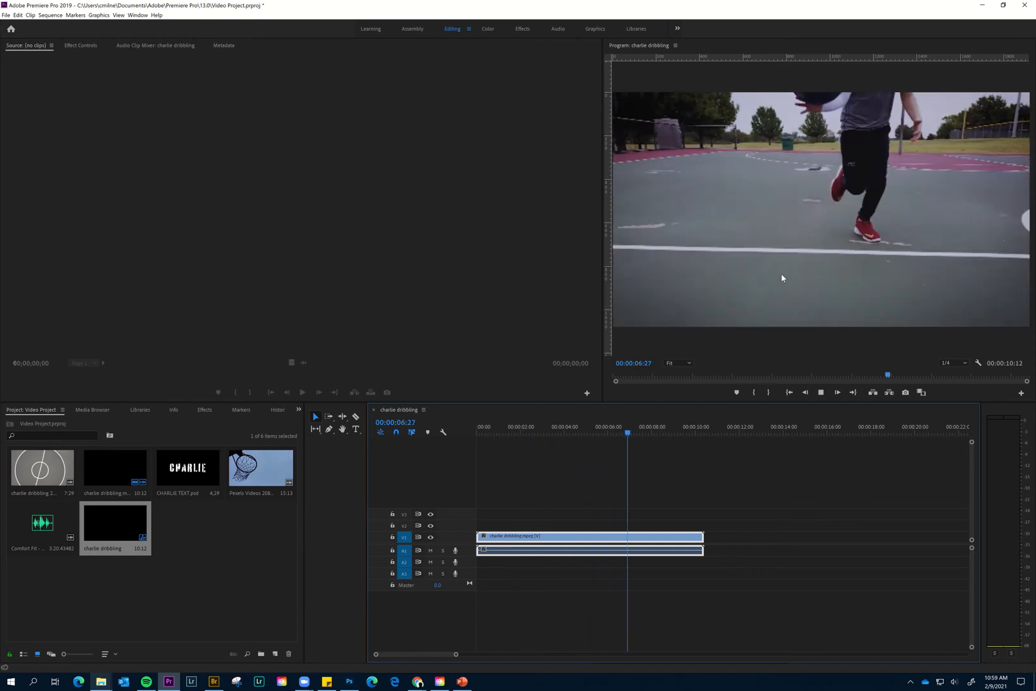
{"action": "key", "text": "space"}
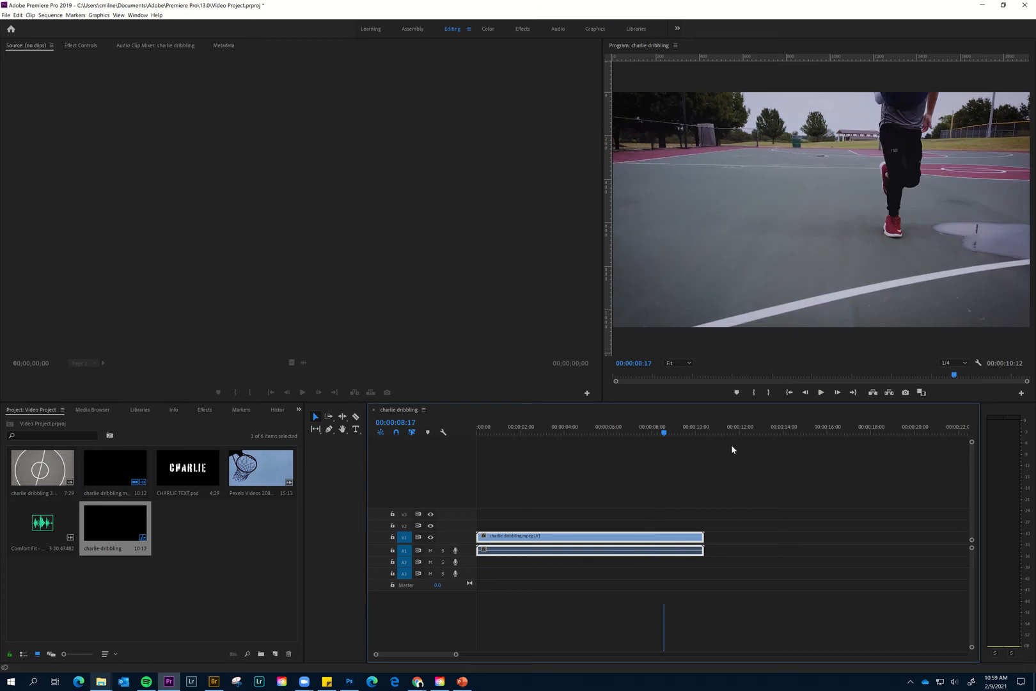
{"action": "left_click_drag", "start_coordinate": [659, 435], "coordinate": [520, 439]}
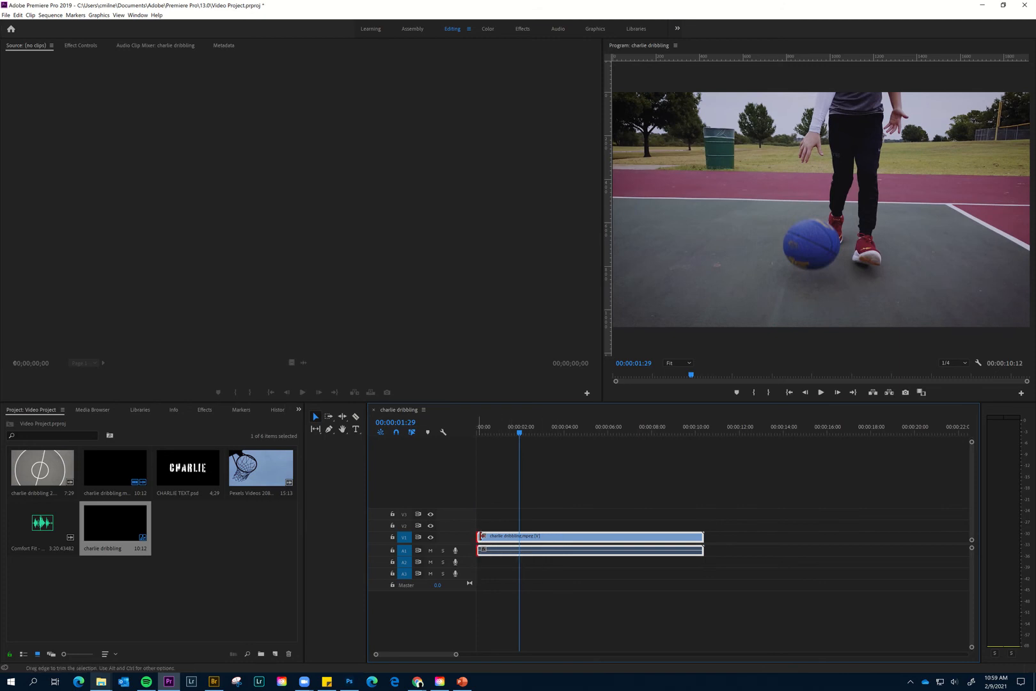
{"action": "left_click_drag", "start_coordinate": [480, 536], "coordinate": [520, 536]}
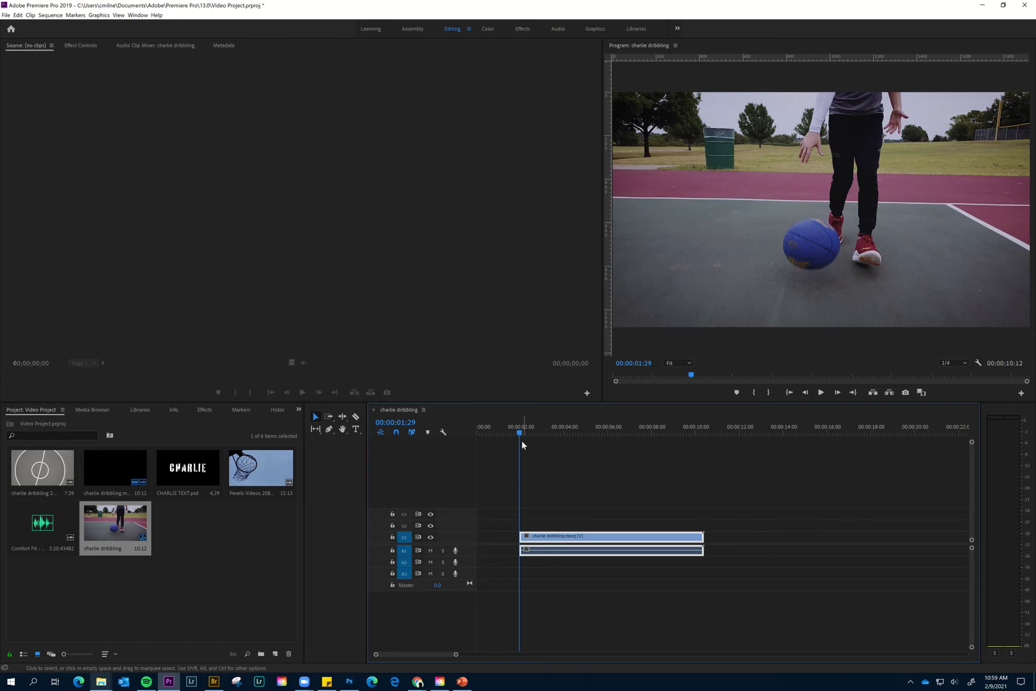
{"action": "left_click_drag", "start_coordinate": [521, 435], "coordinate": [674, 442]}
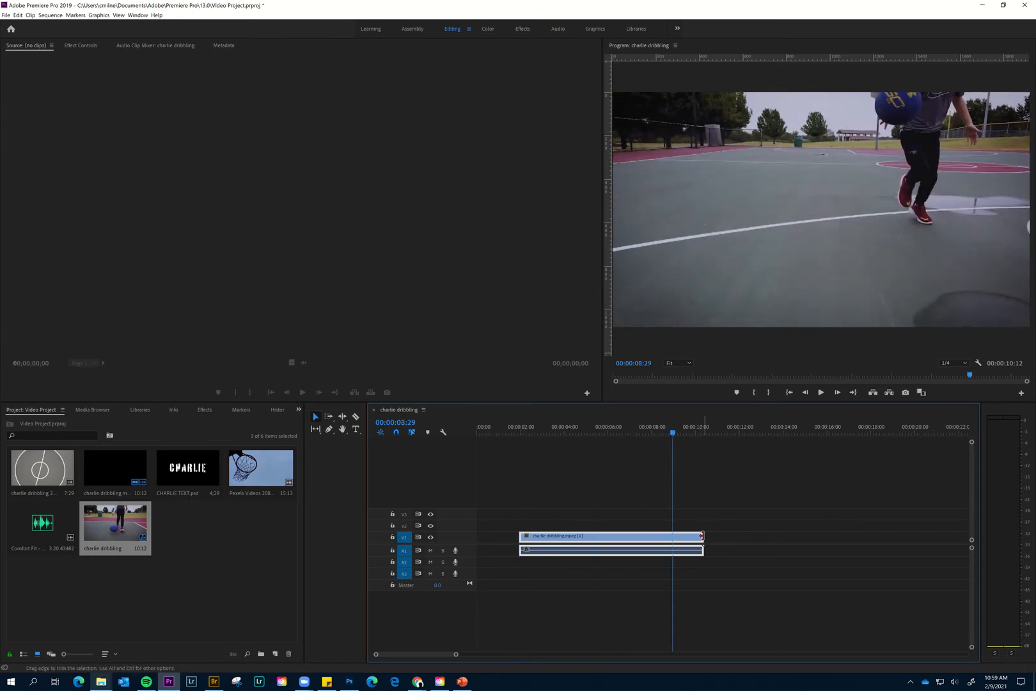
{"action": "left_click_drag", "start_coordinate": [702, 536], "coordinate": [544, 540]}
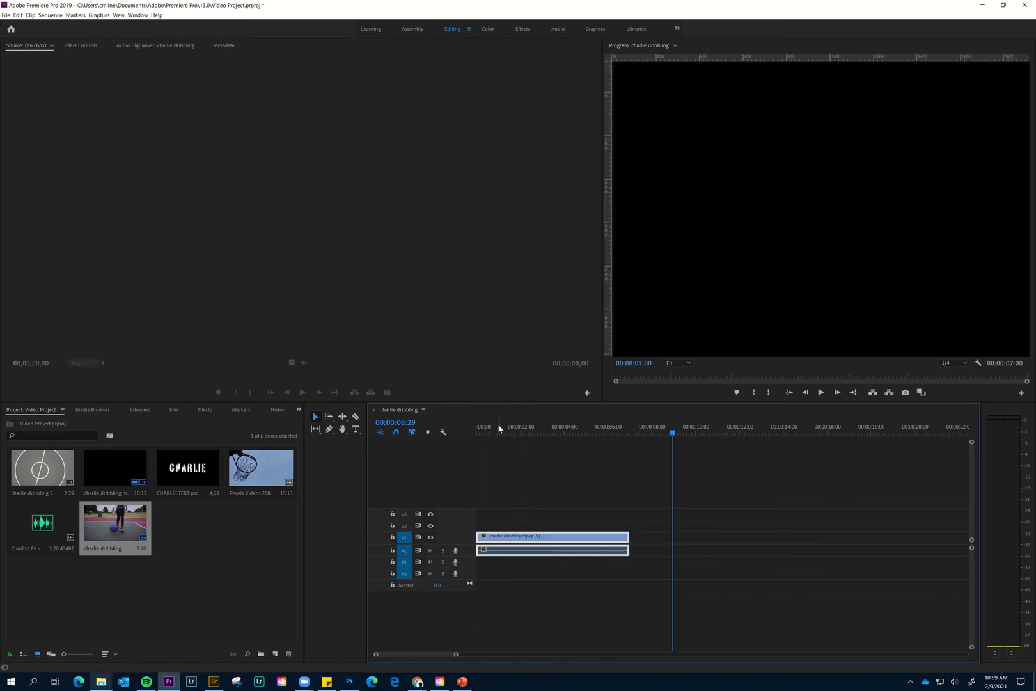
- Play back the trimmed clip from the start of the sequence
{"action": "left_click_drag", "start_coordinate": [498, 426], "coordinate": [454, 429]}
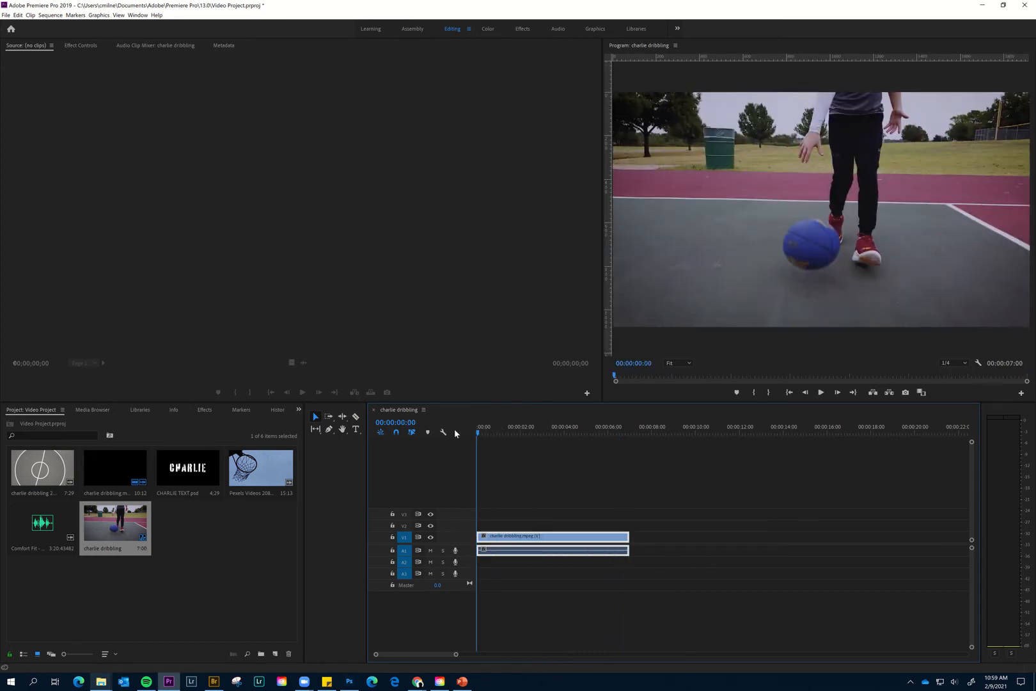
{"action": "key", "text": "space"}
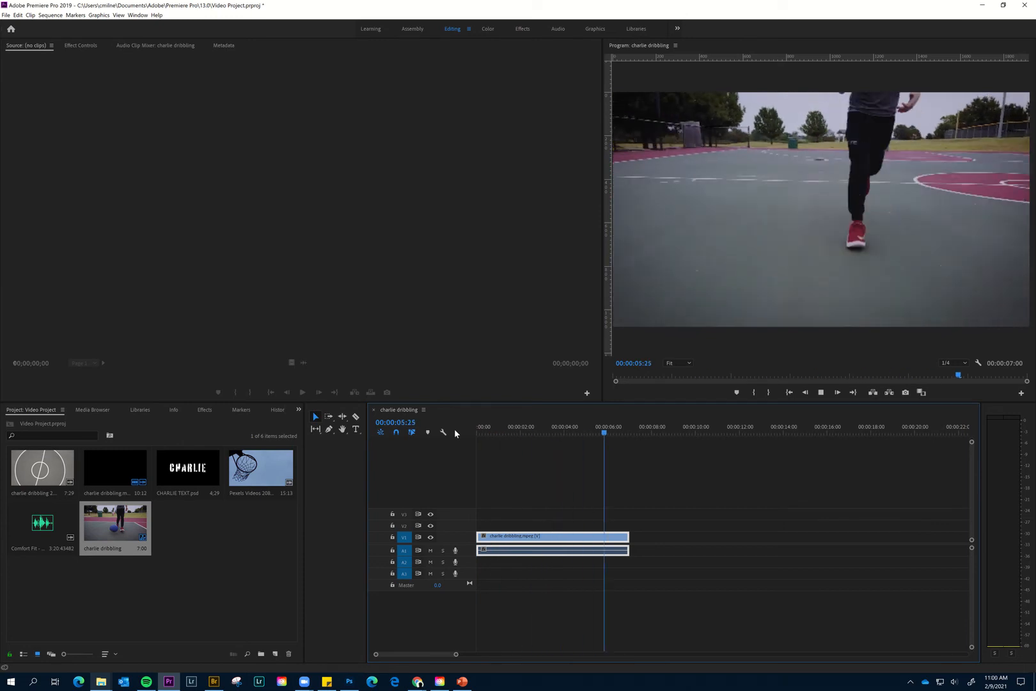
{"action": "key", "text": "space"}
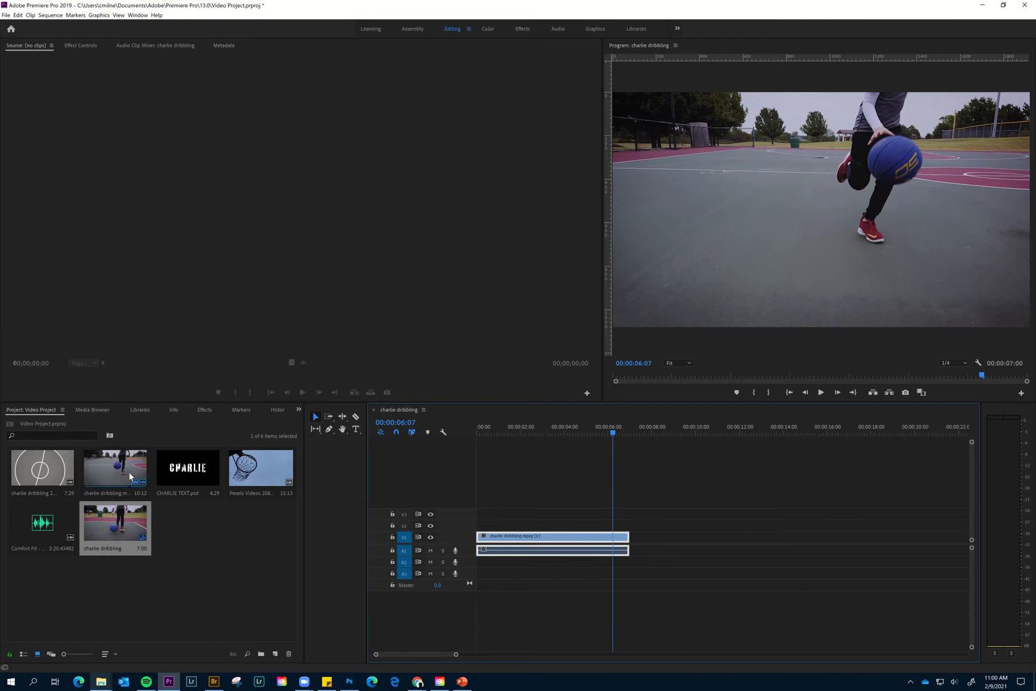
- Place charlie dribbling 2.mpeg on V2 directly after the first clip, and Pexels Videos 2085089.mp4 on V3 directly after the second
{"action": "left_click", "coordinate": [41, 469]}
{"action": "left_click_drag", "start_coordinate": [41, 468], "coordinate": [598, 525]}
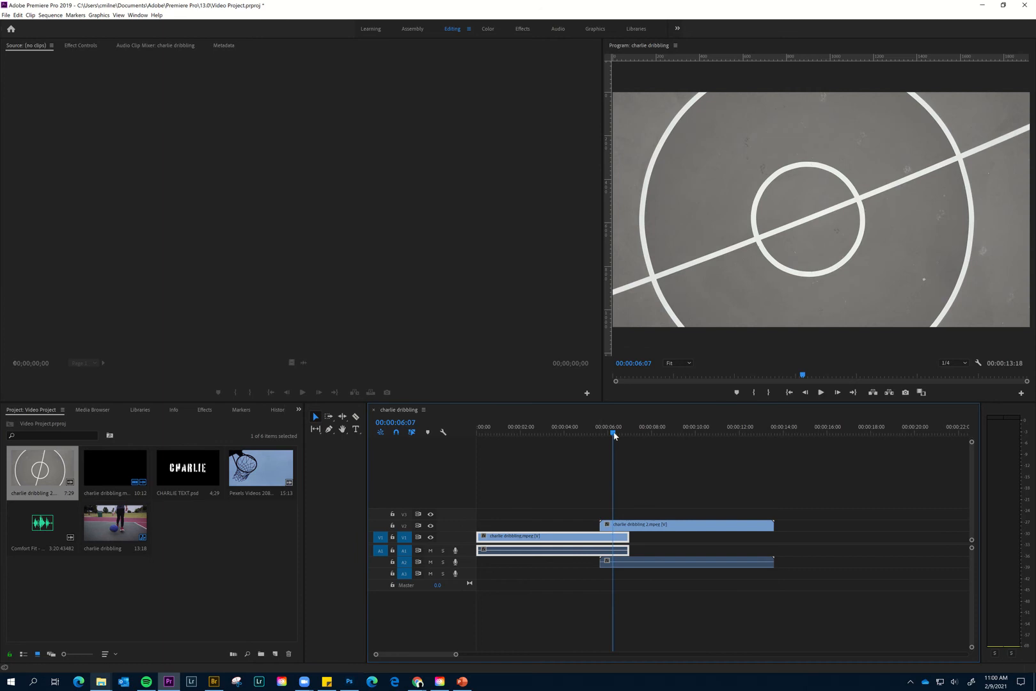
{"action": "left_click_drag", "start_coordinate": [614, 436], "coordinate": [595, 435]}
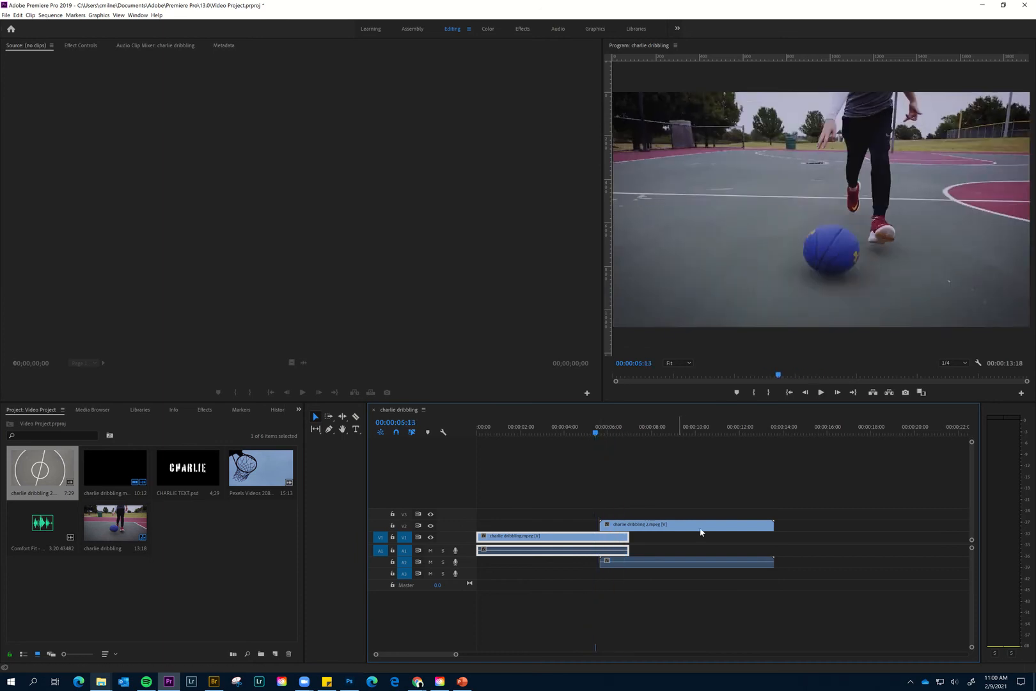
{"action": "mouse_move", "coordinate": [701, 532]}
{"action": "left_mouse_down"}
{"action": "mouse_move", "coordinate": [729, 532]}
{"action": "mouse_move", "coordinate": [713, 531]}
{"action": "left_mouse_up"}
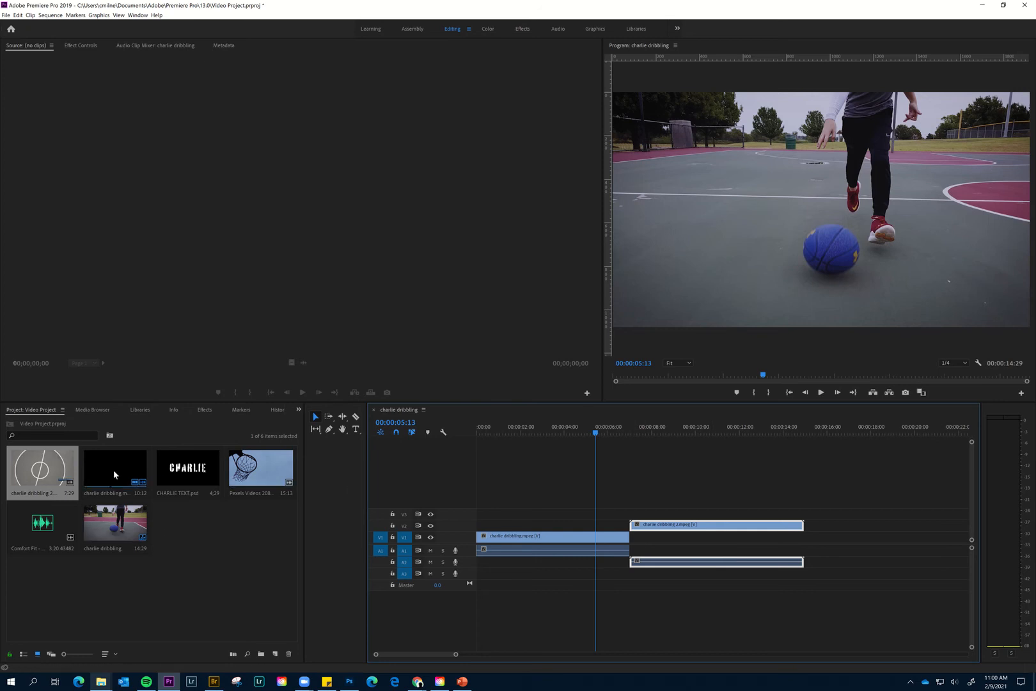
{"action": "left_click_drag", "start_coordinate": [259, 471], "coordinate": [812, 519]}
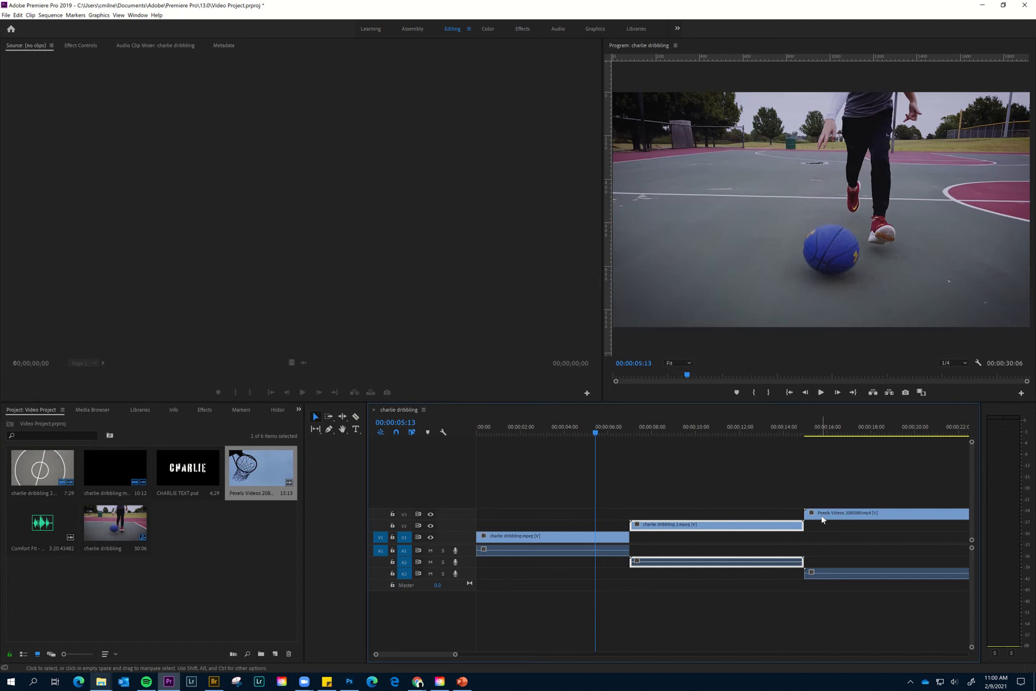
- Unlink the Pexels Videos 2085089.mp4 clip's audio from its video and delete the audio part on A3
{"action": "right_click", "coordinate": [823, 518]}
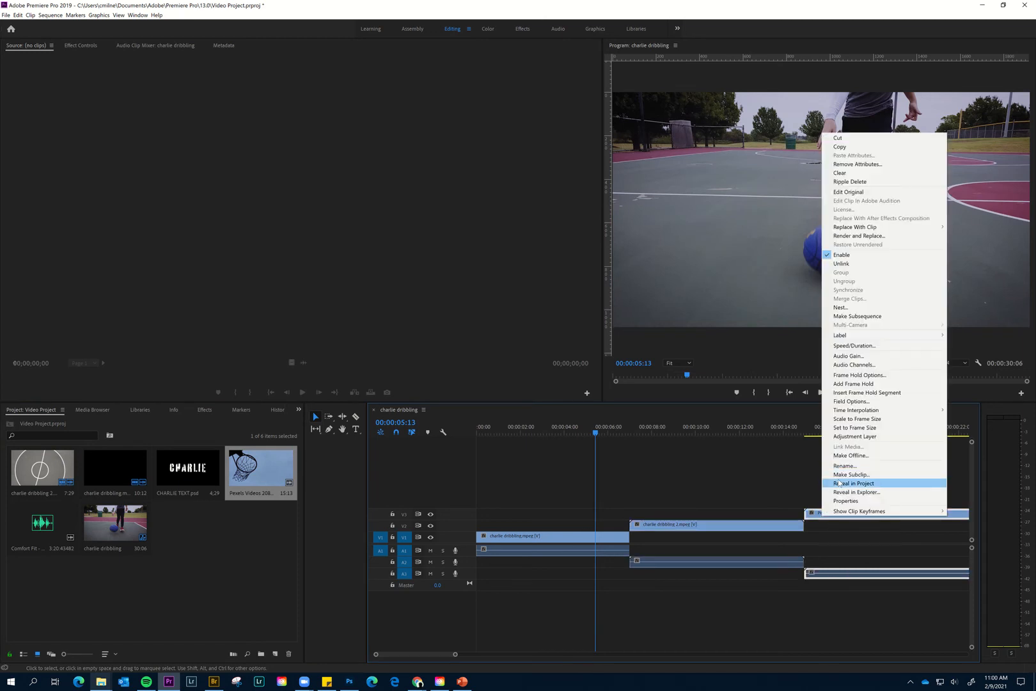
{"action": "left_click", "coordinate": [853, 264]}
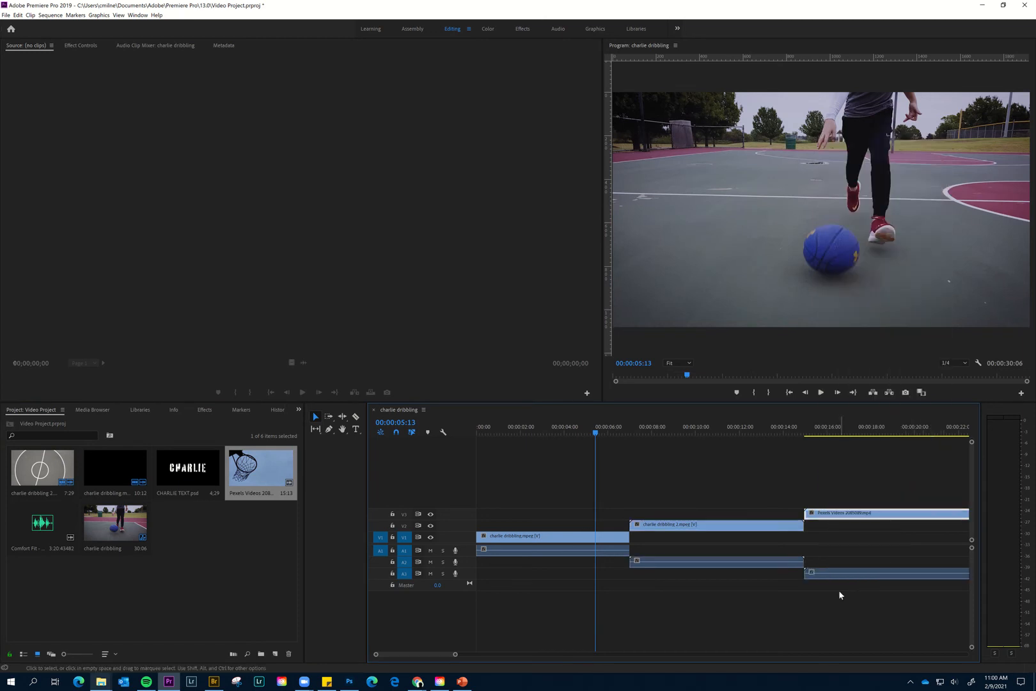
{"action": "left_click", "coordinate": [835, 578]}
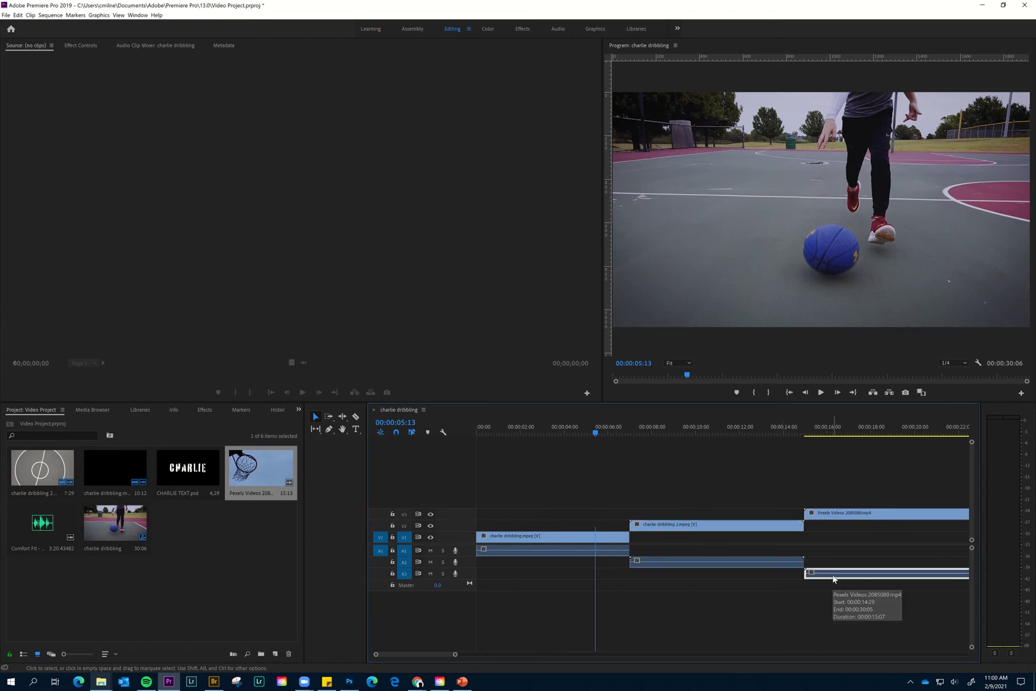
{"action": "key", "text": "Delete"}
- Unlink the charlie dribbling 2.mpeg clip's audio from its video and delete the audio part on A2
{"action": "left_click", "coordinate": [740, 532]}
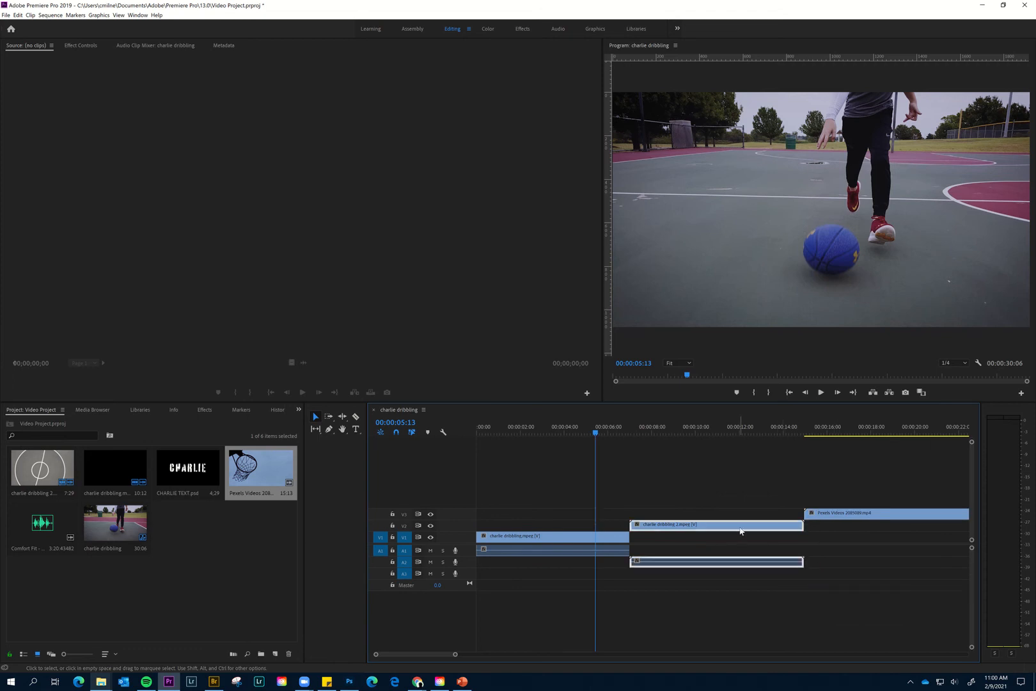
{"action": "right_click", "coordinate": [740, 533]}
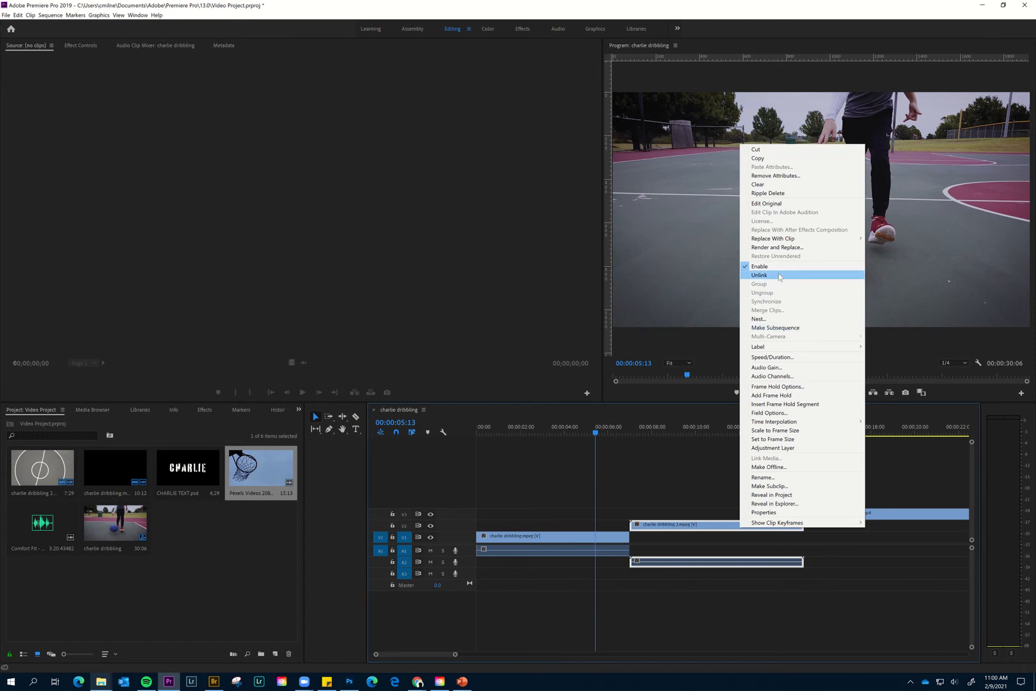
{"action": "left_click", "coordinate": [760, 275]}
{"action": "left_click", "coordinate": [692, 564]}
{"action": "key", "text": "Delete"}
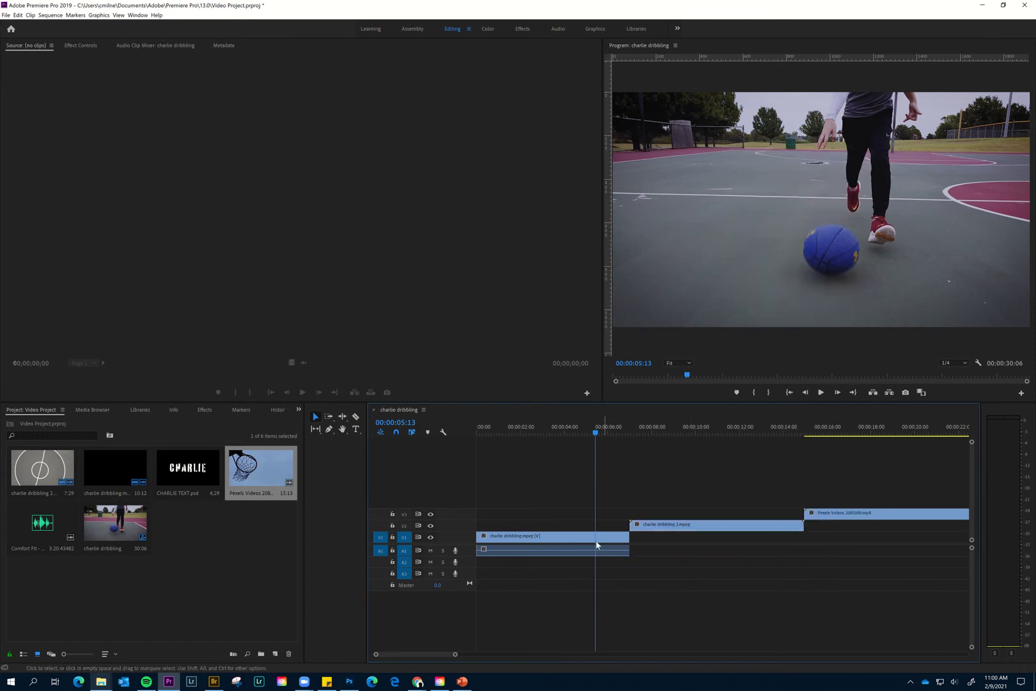
- Unlink the charlie dribbling.mpeg clip's audio from its video and delete the audio part on A1
{"action": "left_click", "coordinate": [598, 540]}
{"action": "right_click", "coordinate": [584, 538]}
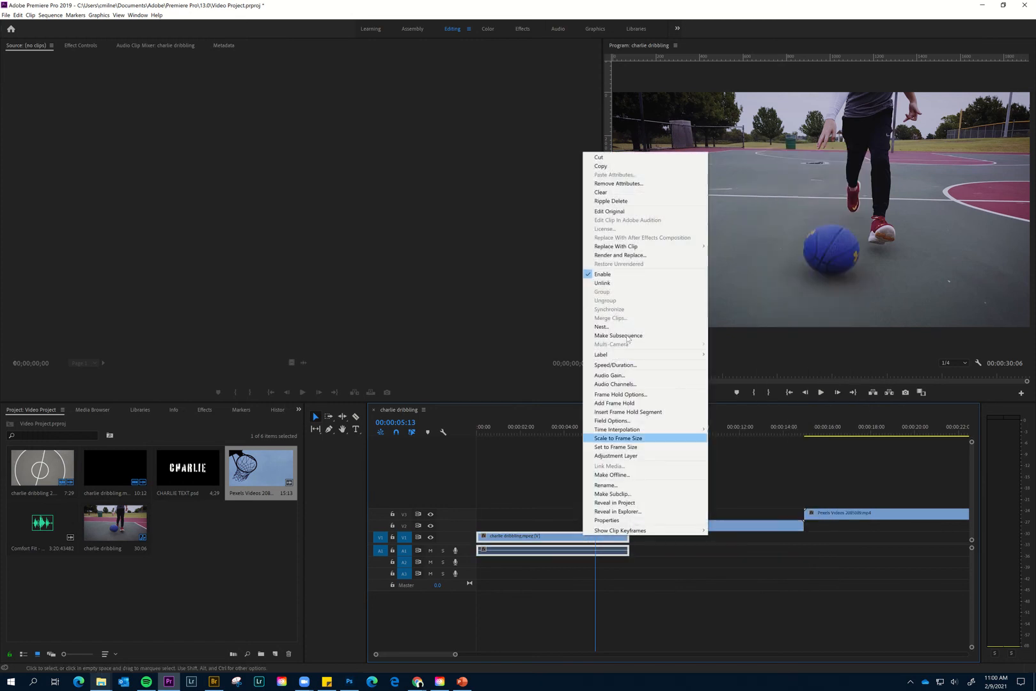
{"action": "left_click", "coordinate": [630, 283]}
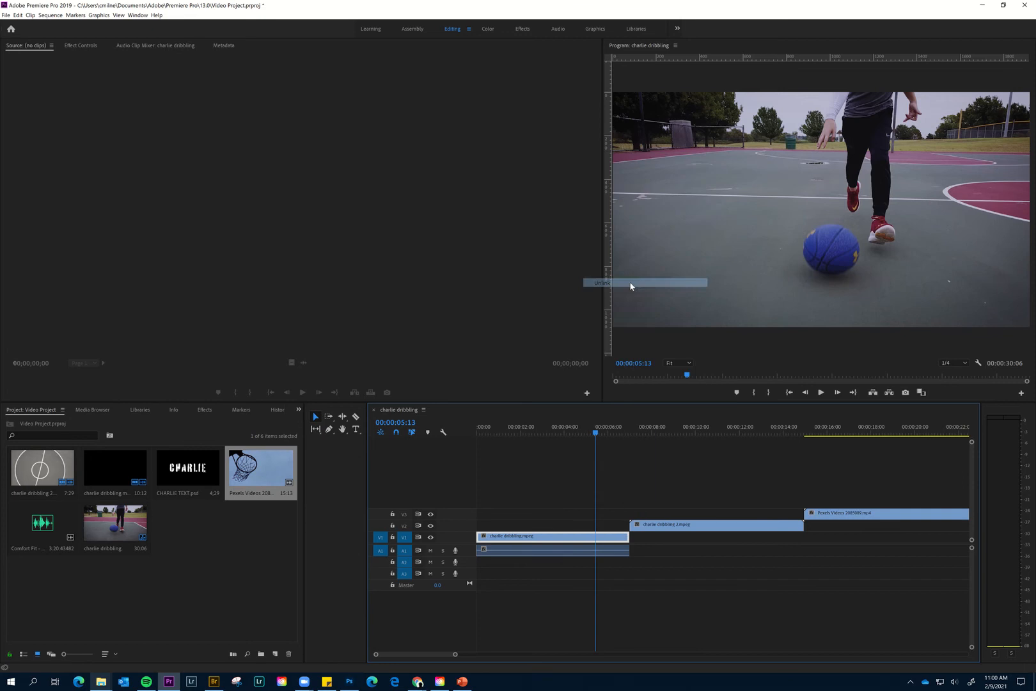
{"action": "left_click", "coordinate": [568, 551]}
{"action": "key", "text": "Delete"}
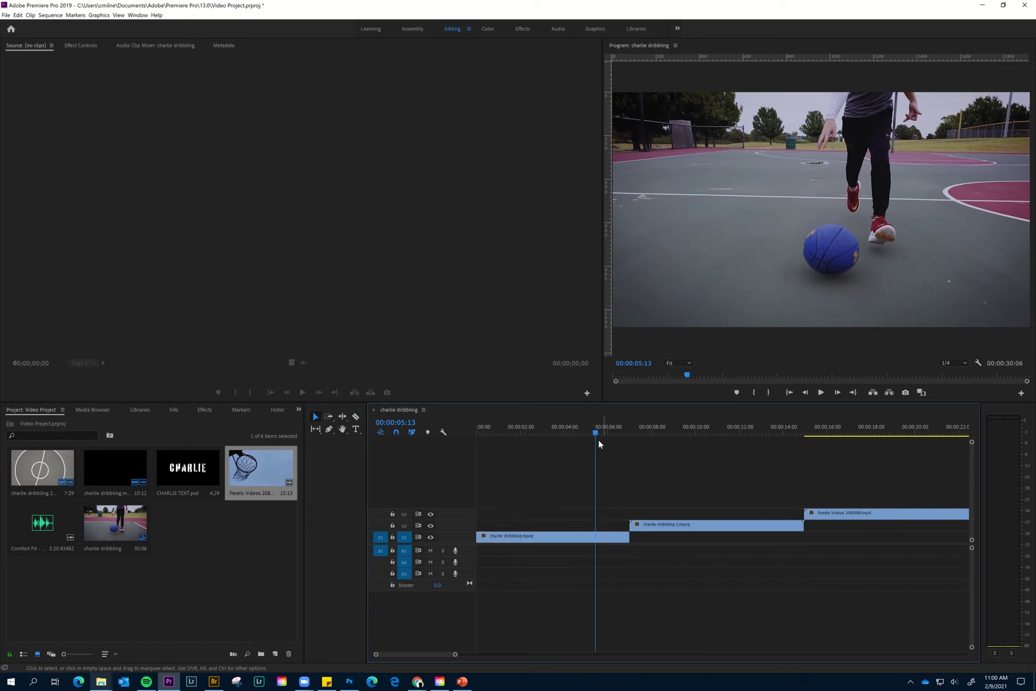
- Trim the start of charlie dribbling 2.mpeg on V2 to 00:00:08:23
{"action": "left_click_drag", "start_coordinate": [598, 441], "coordinate": [875, 481]}
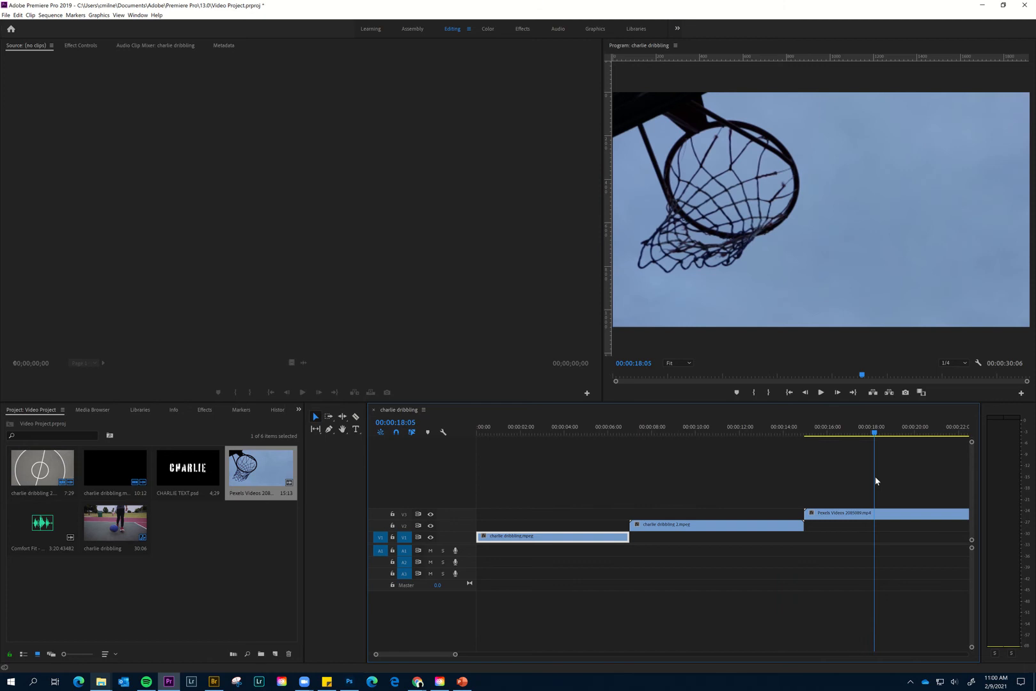
{"action": "left_click", "coordinate": [641, 429]}
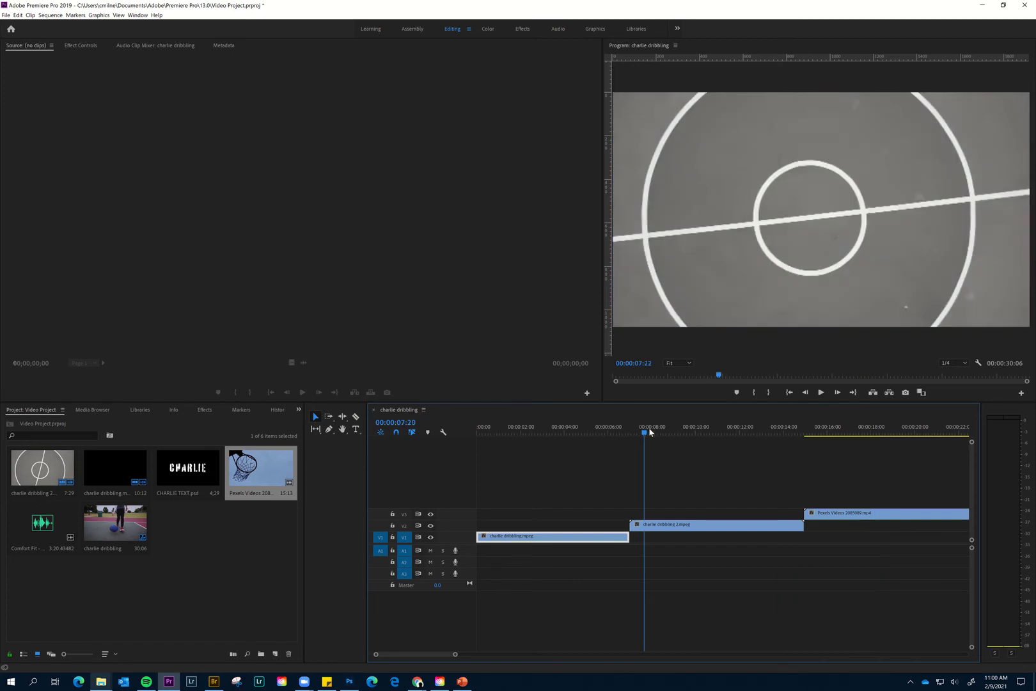
{"action": "left_click_drag", "start_coordinate": [650, 432], "coordinate": [669, 435]}
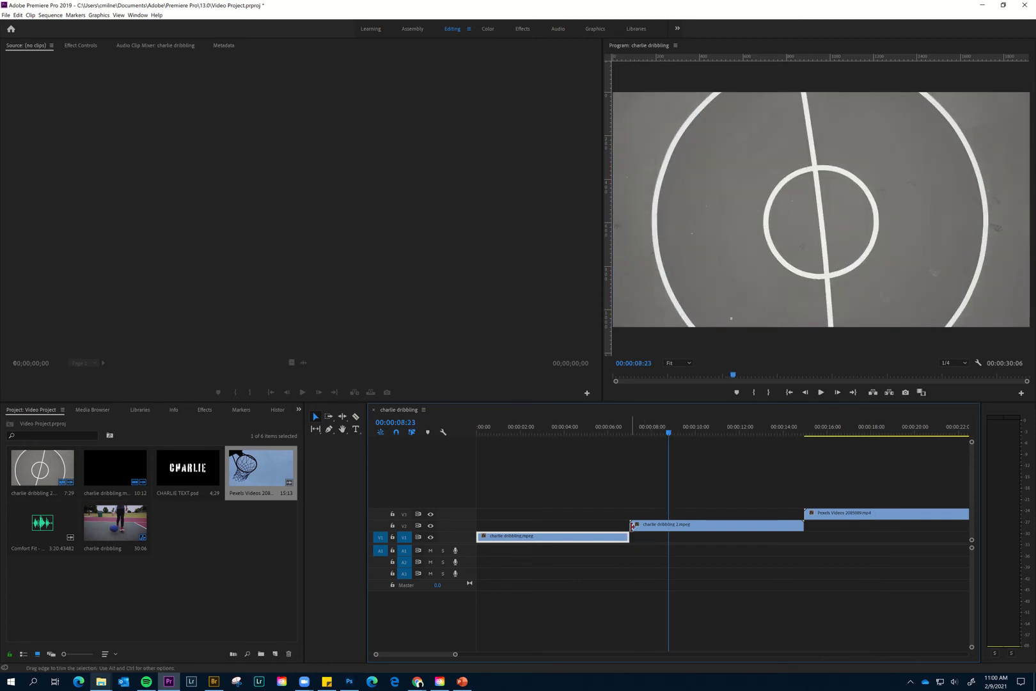
{"action": "left_click_drag", "start_coordinate": [633, 525], "coordinate": [669, 525]}
- Trim the end of charlie dribbling 2.mpeg on V2 to 00:00:14:16
{"action": "left_click", "coordinate": [688, 430]}
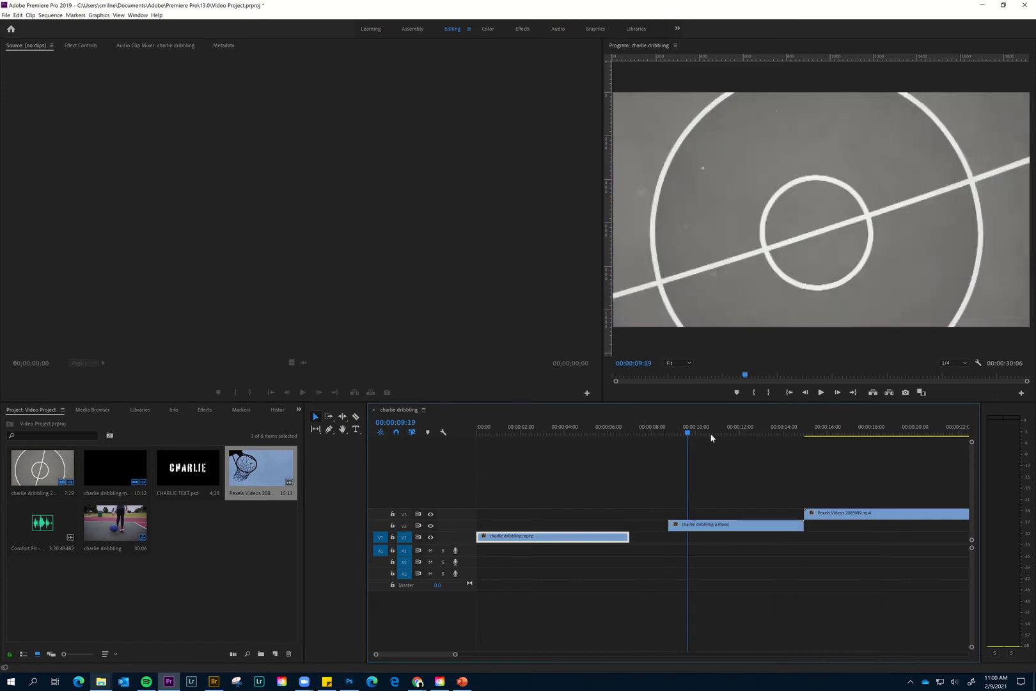
{"action": "left_click_drag", "start_coordinate": [712, 438], "coordinate": [794, 437]}
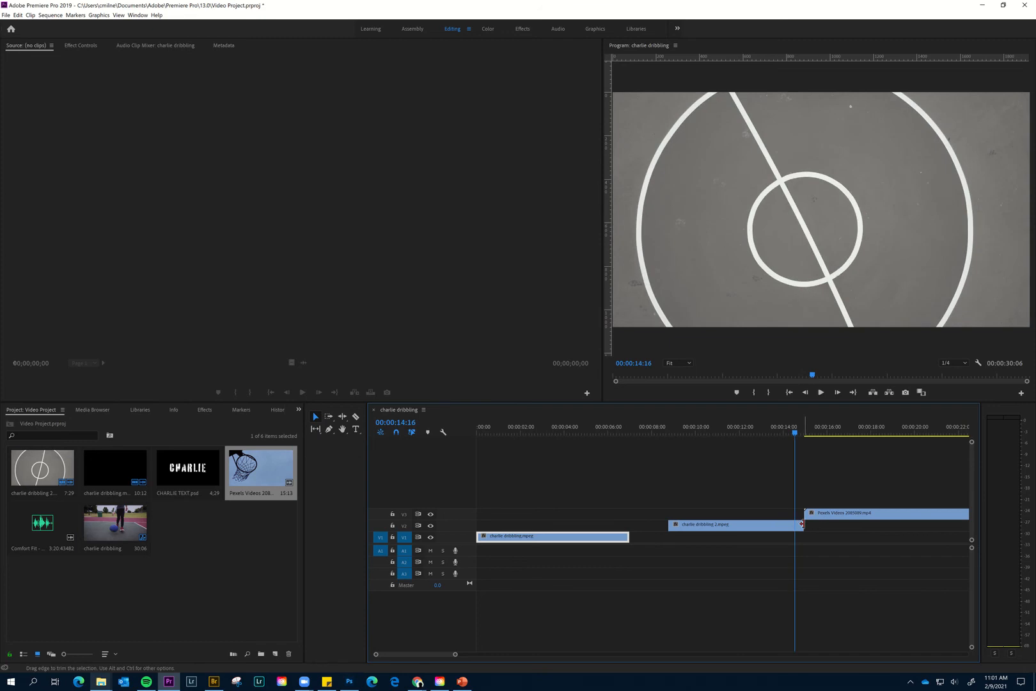
{"action": "left_click_drag", "start_coordinate": [802, 524], "coordinate": [794, 524]}
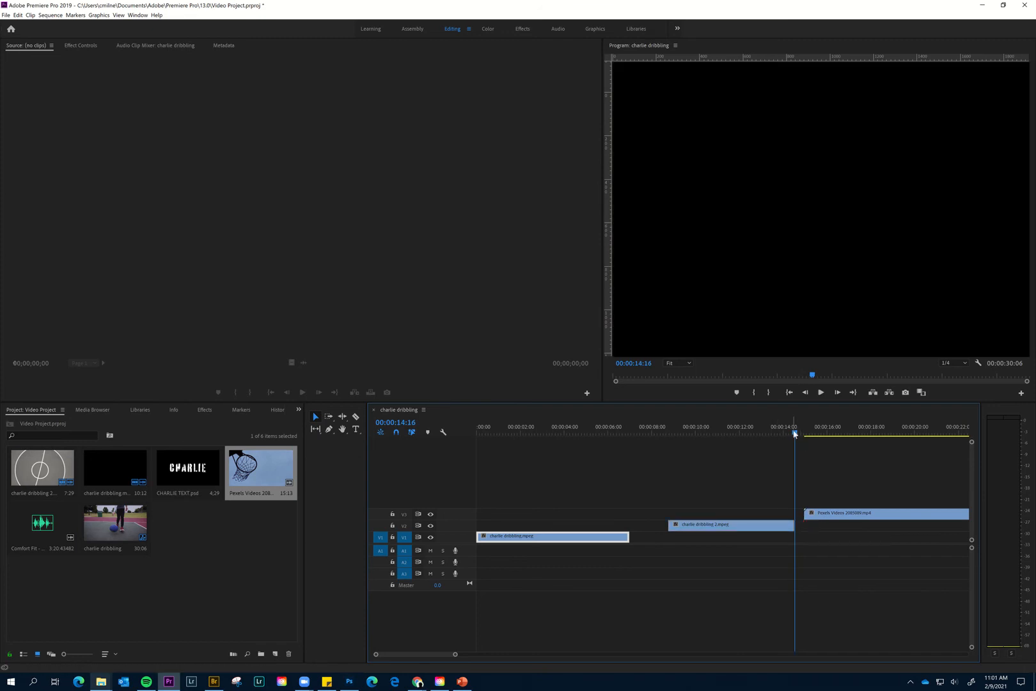
- Preview the cut, then close the gaps by moving charlie dribbling 2.mpeg and Pexels Videos 2085089.mp4 directly after their preceding clips
{"action": "left_click_drag", "start_coordinate": [795, 434], "coordinate": [592, 454]}
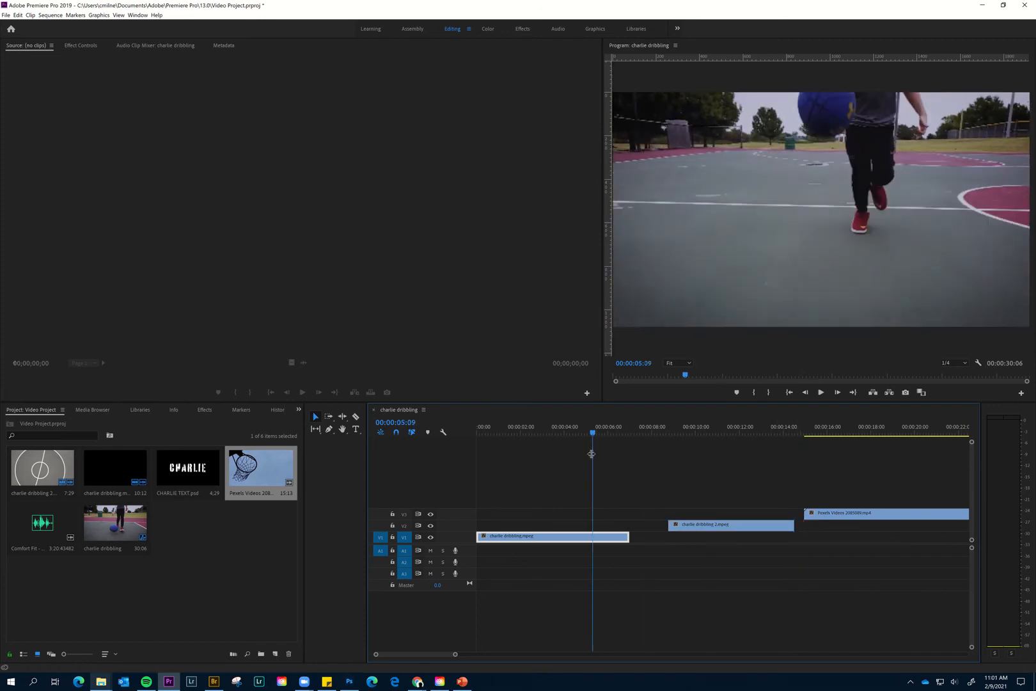
{"action": "key", "text": "space"}
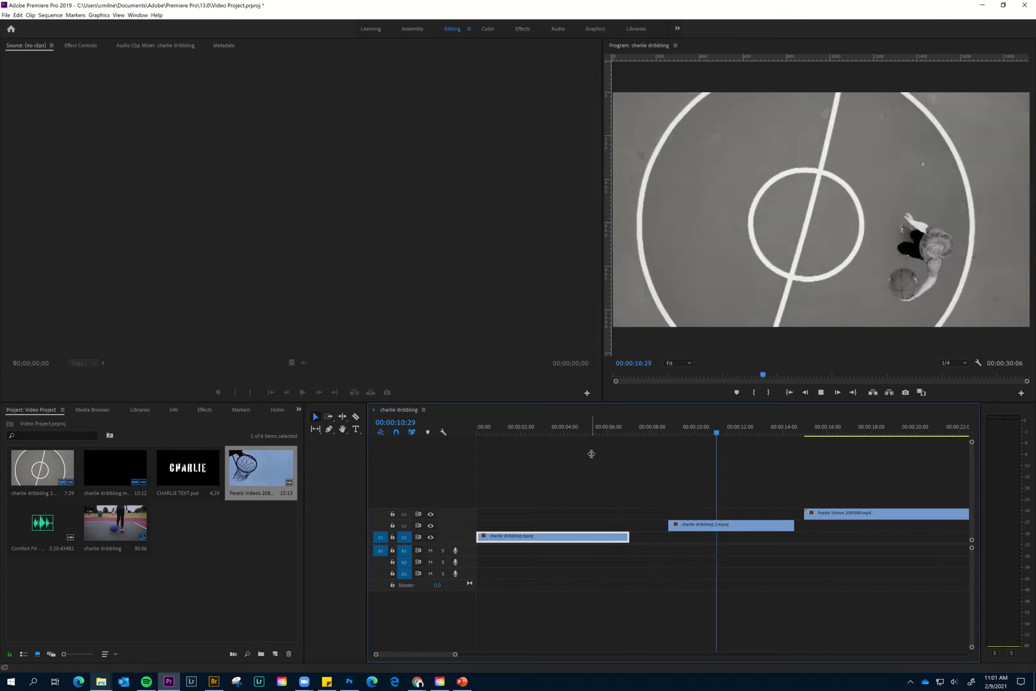
{"action": "key", "text": "space"}
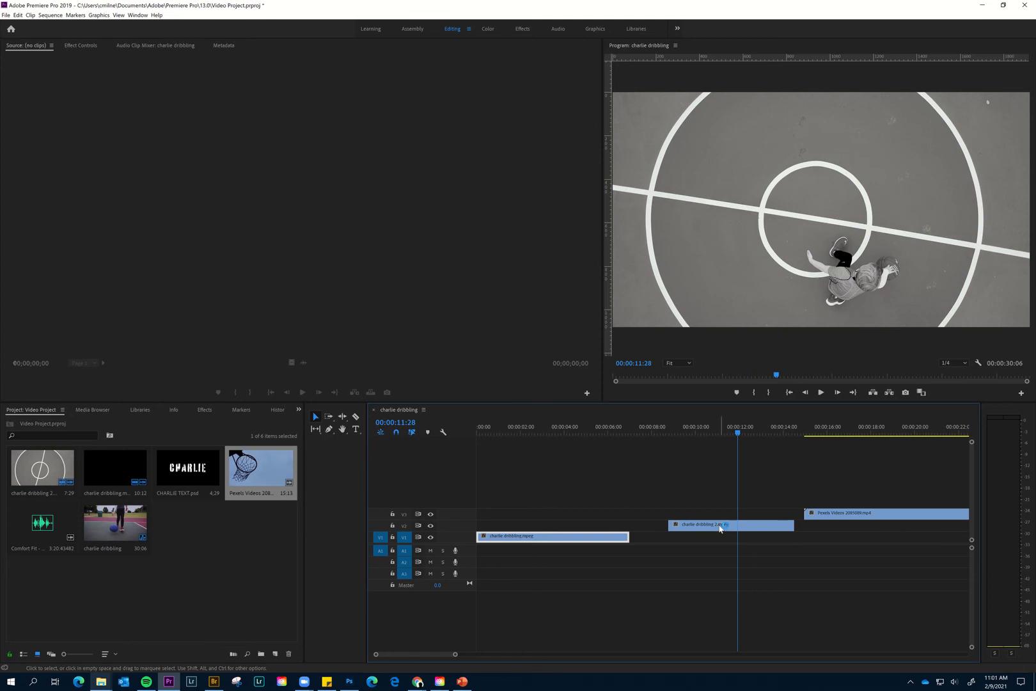
{"action": "left_click_drag", "start_coordinate": [721, 528], "coordinate": [682, 527]}
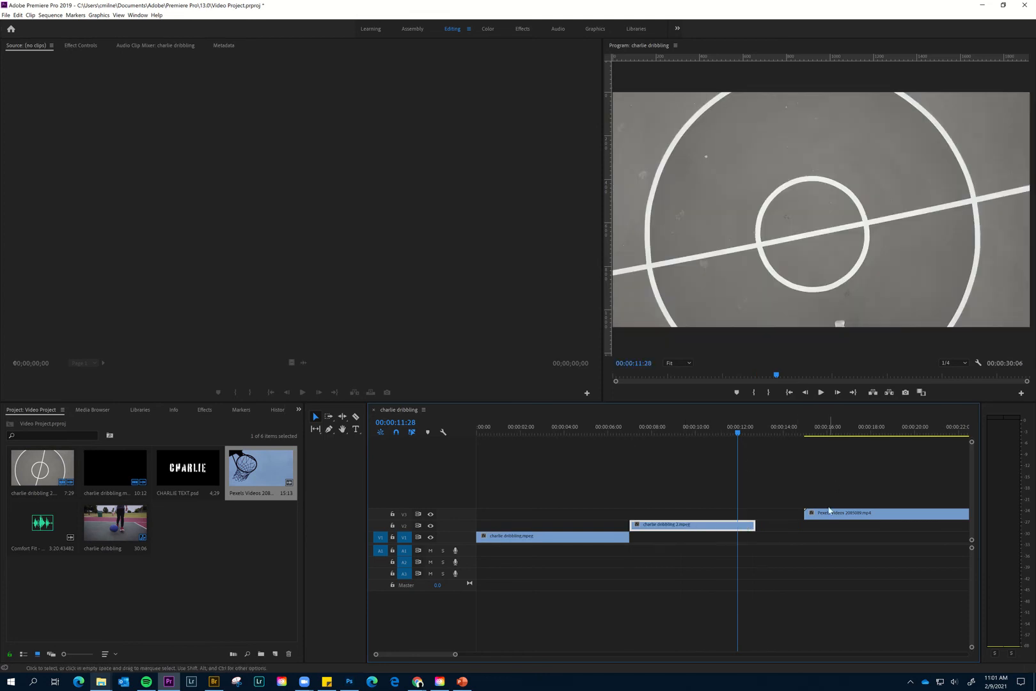
{"action": "left_click_drag", "start_coordinate": [829, 512], "coordinate": [782, 512]}
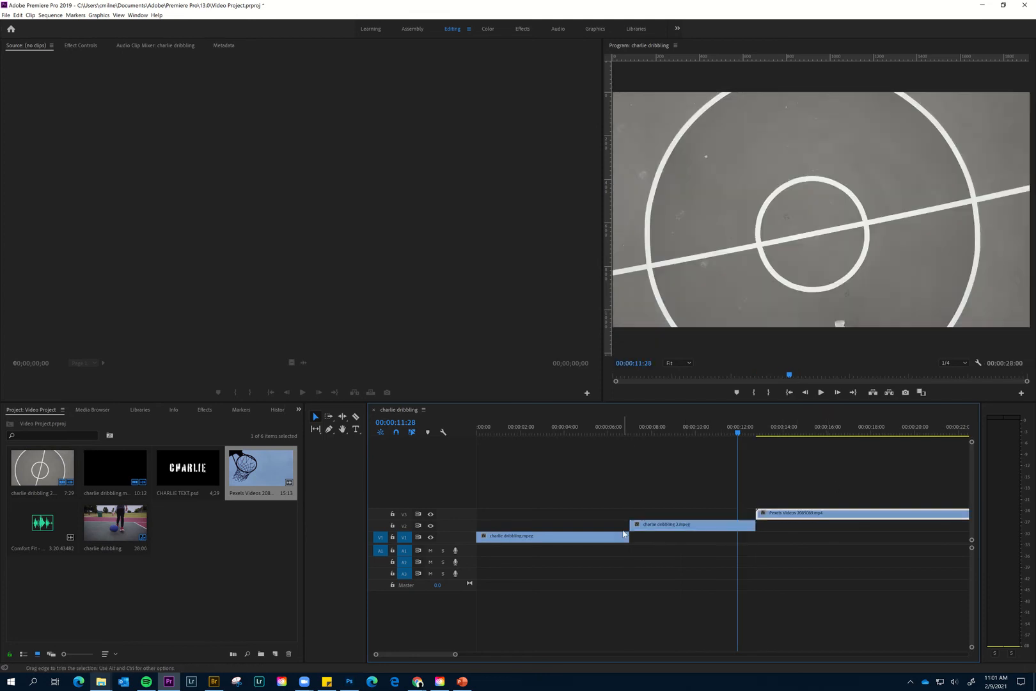
{"action": "left_click_drag", "start_coordinate": [669, 530], "coordinate": [684, 526]}
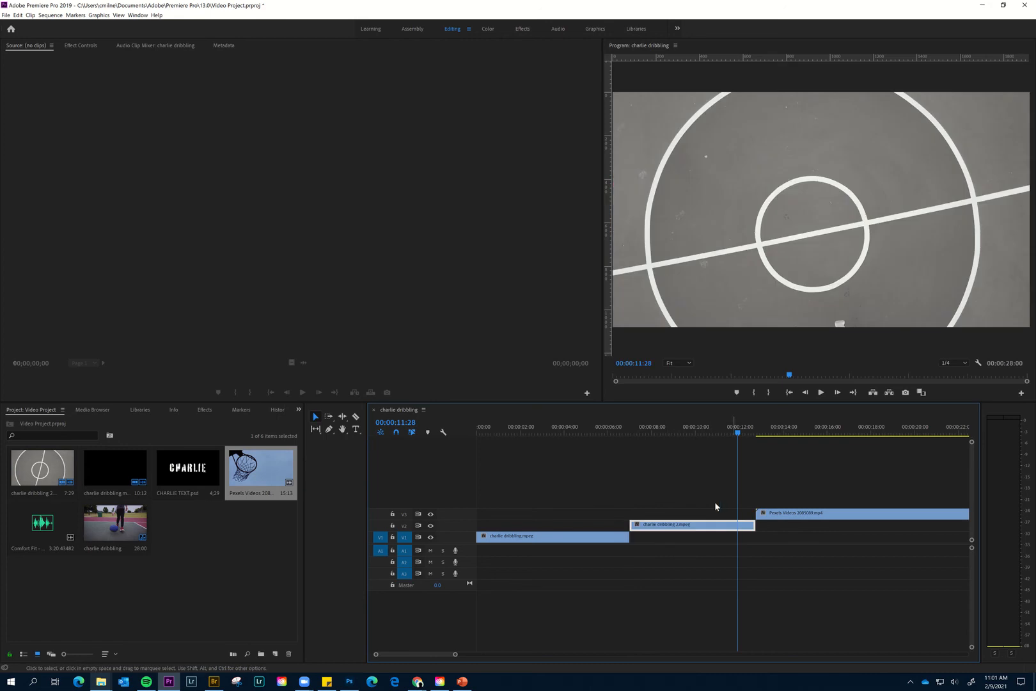
- Add a fourth video track, V4, above V3 in the sequence
{"action": "right_click", "coordinate": [455, 513]}
{"action": "left_click", "coordinate": [485, 528]}
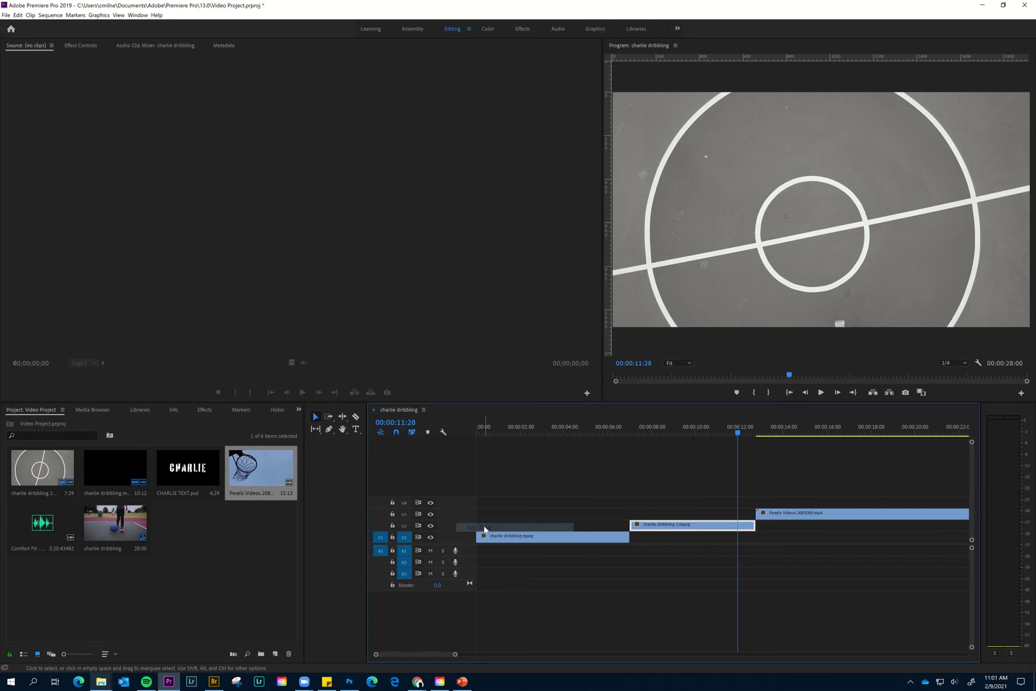
{"action": "left_click", "coordinate": [203, 545]}
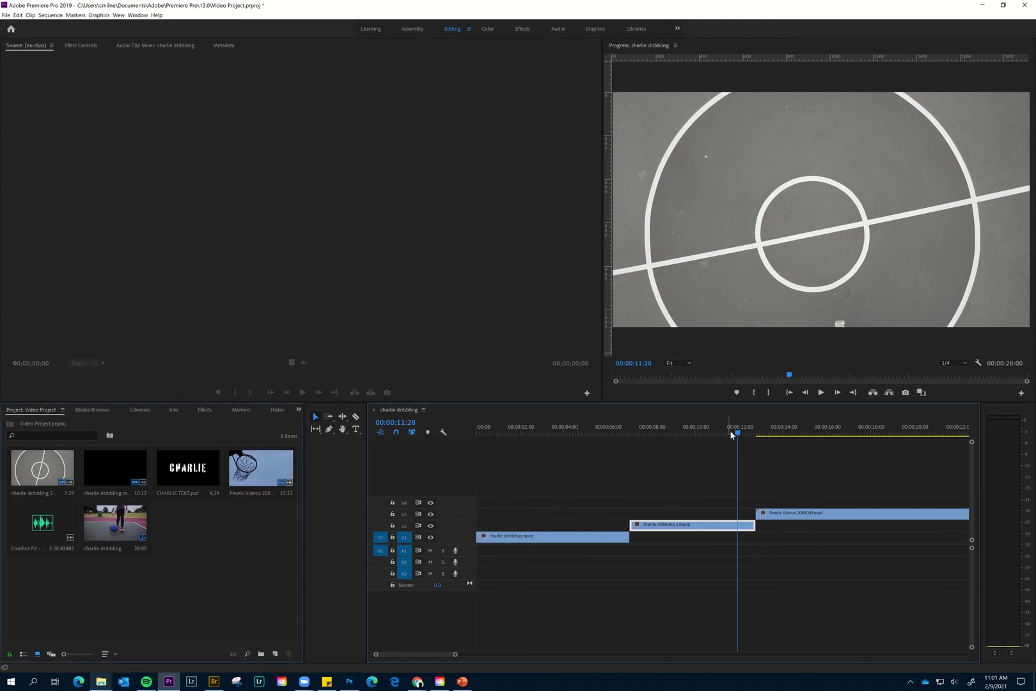
- Desaturate charlie dribbling.mpeg by setting its Lumetri Color creative saturation to 0
{"action": "left_click_drag", "start_coordinate": [737, 435], "coordinate": [572, 441]}
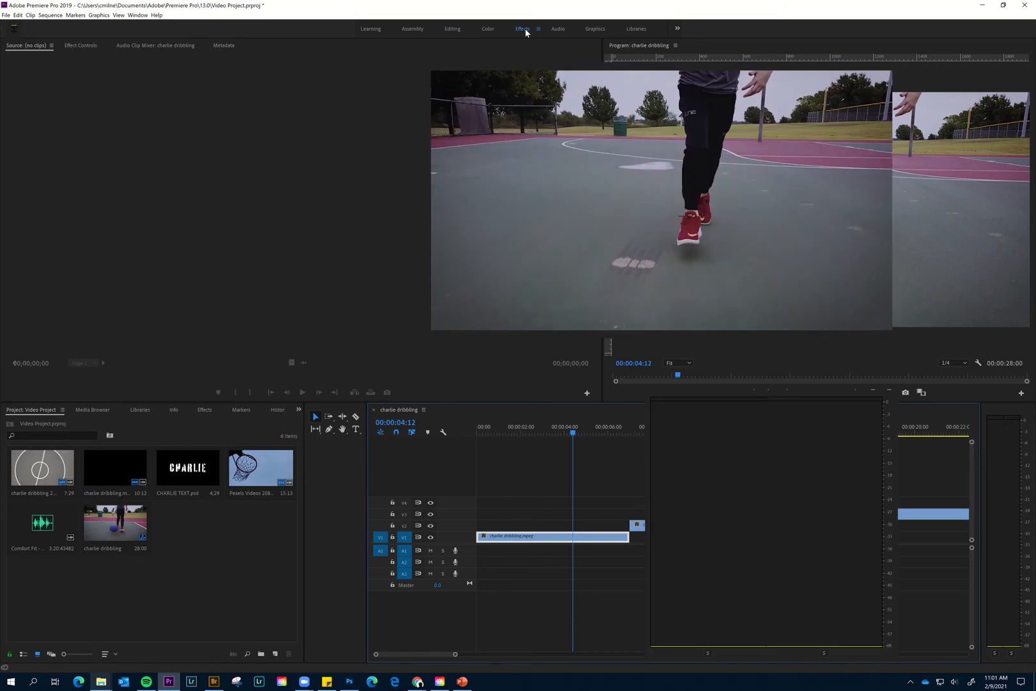
{"action": "left_click", "coordinate": [943, 167]}
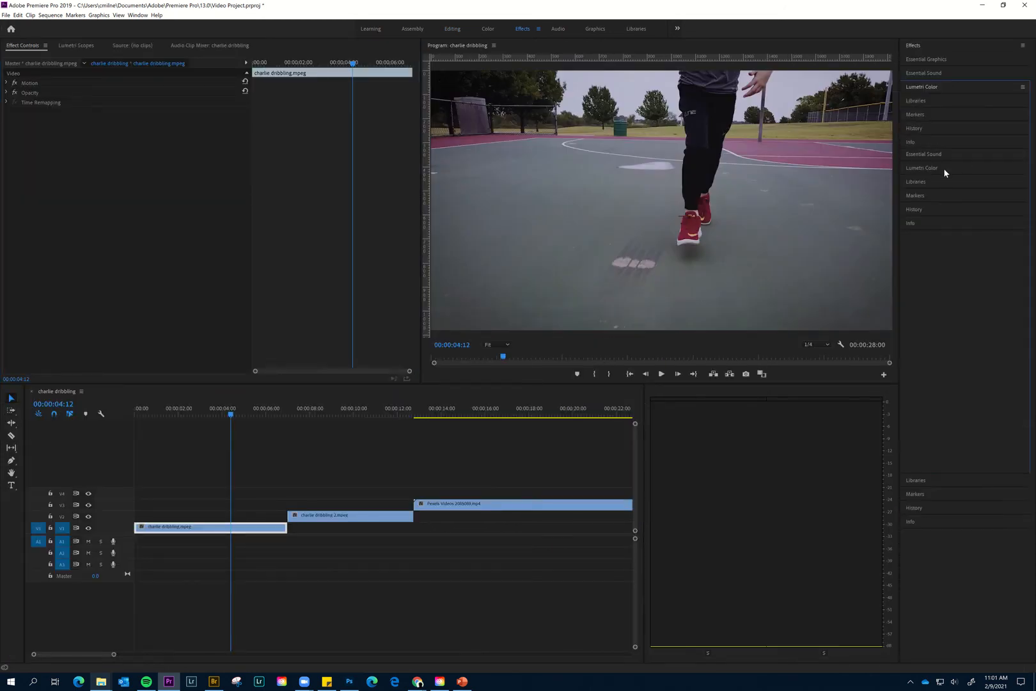
{"action": "left_click", "coordinate": [952, 165]}
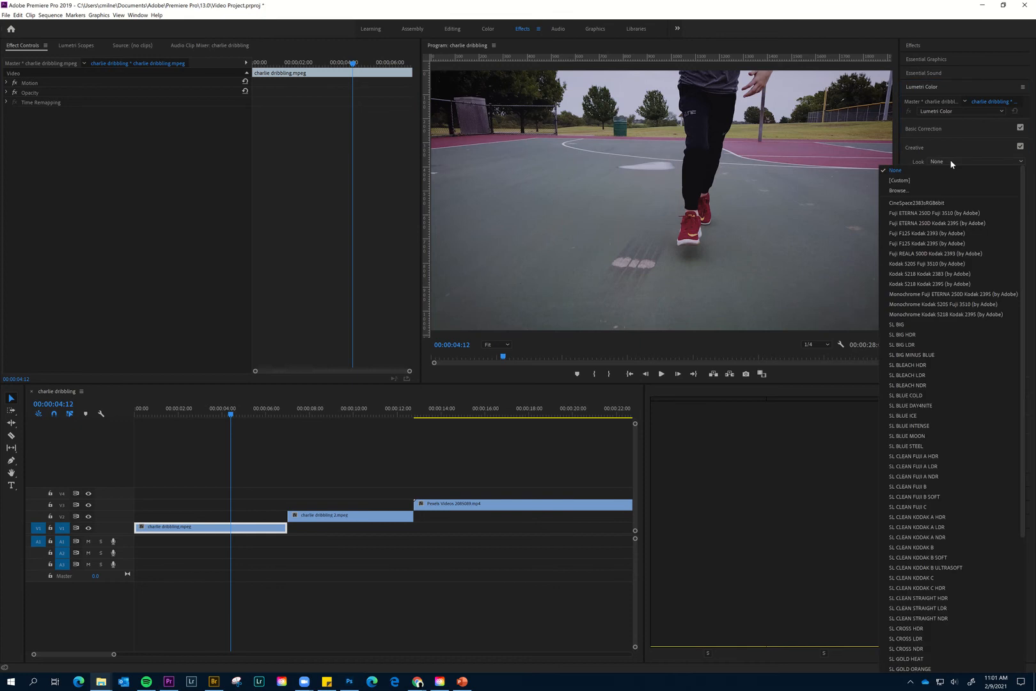
{"action": "left_click", "coordinate": [950, 159]}
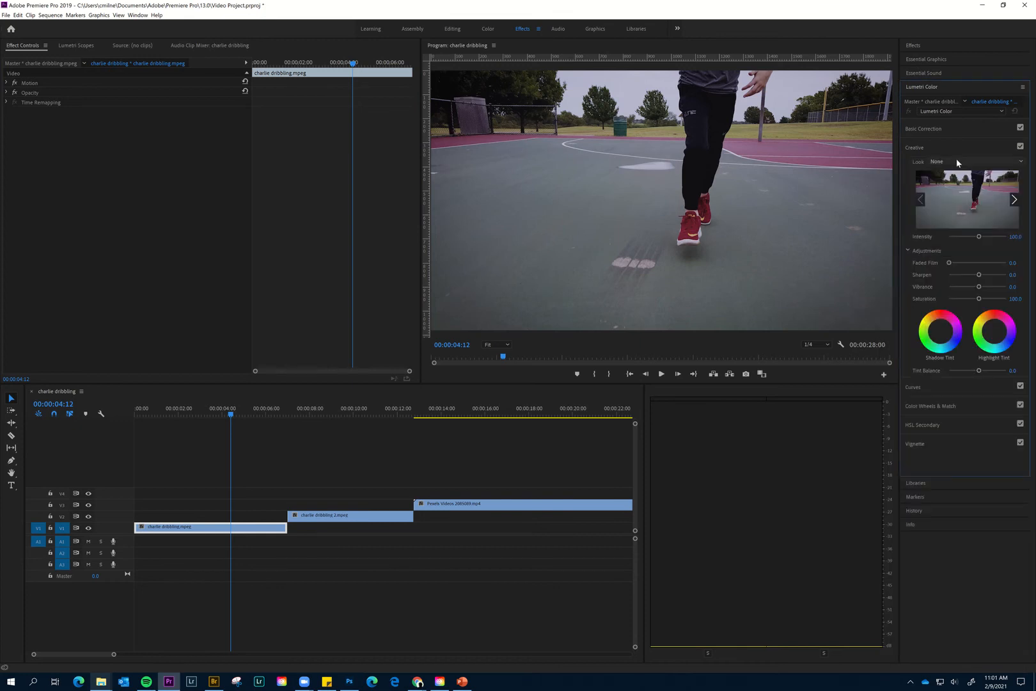
{"action": "left_click", "coordinate": [957, 160]}
{"action": "left_click", "coordinate": [956, 159]}
{"action": "mouse_move", "coordinate": [980, 299]}
{"action": "left_mouse_down"}
{"action": "mouse_move", "coordinate": [896, 298]}
{"action": "mouse_move", "coordinate": [972, 299]}
{"action": "left_mouse_up"}
- Apply the SL NOIR HDR creative look to charlie dribbling.mpeg
{"action": "left_click", "coordinate": [958, 162]}
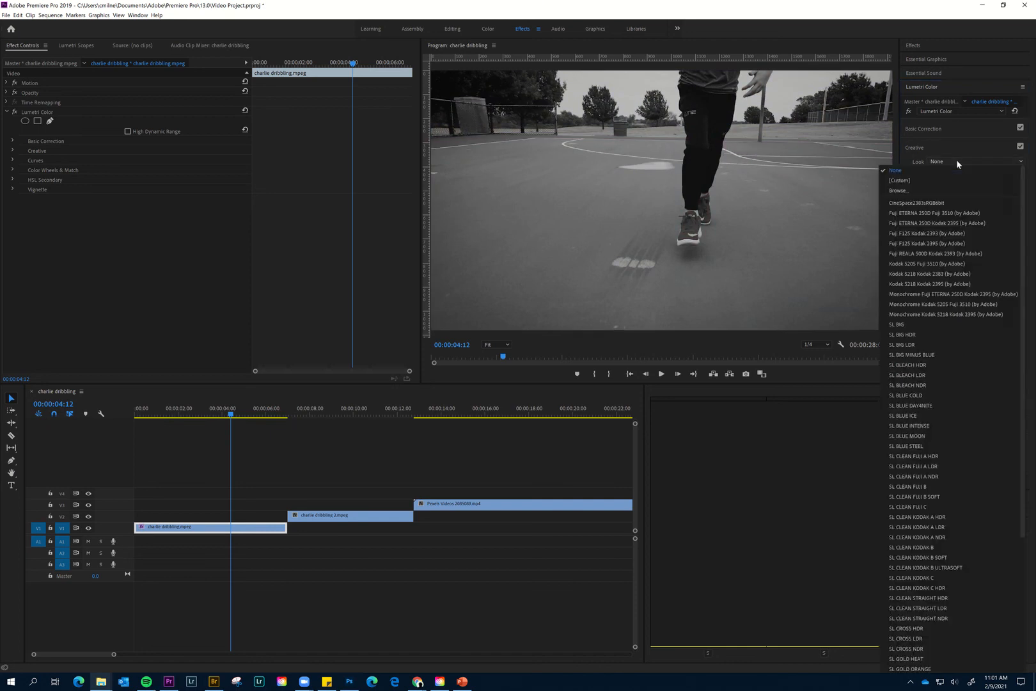
{"action": "scroll", "coordinate": [956, 493], "scroll_direction": "down", "scroll_amount": 6}
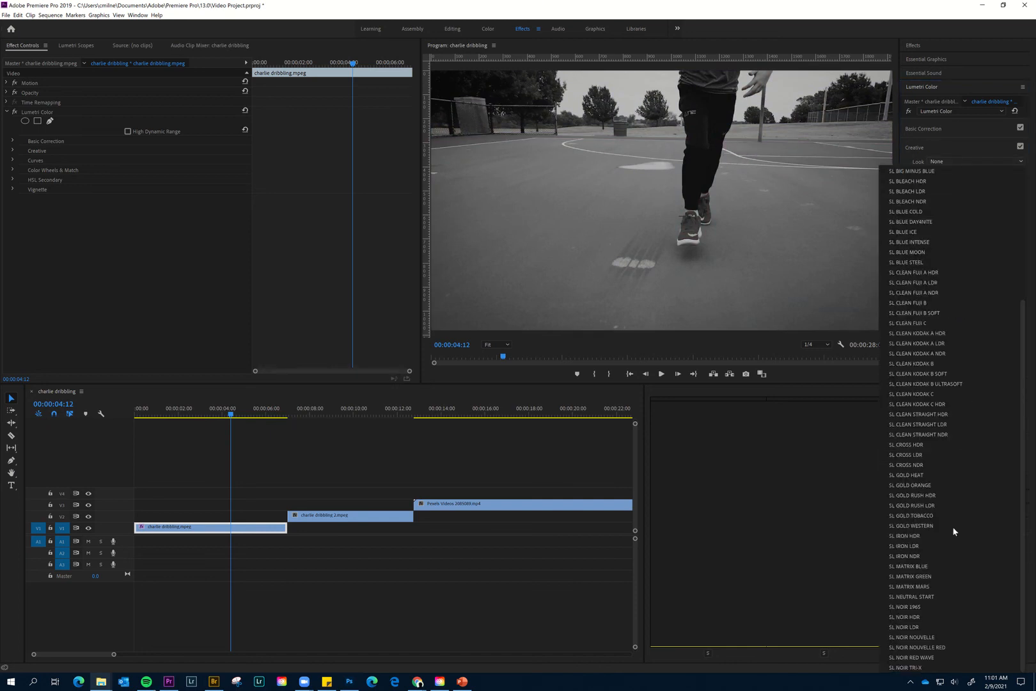
{"action": "left_click", "coordinate": [932, 618]}
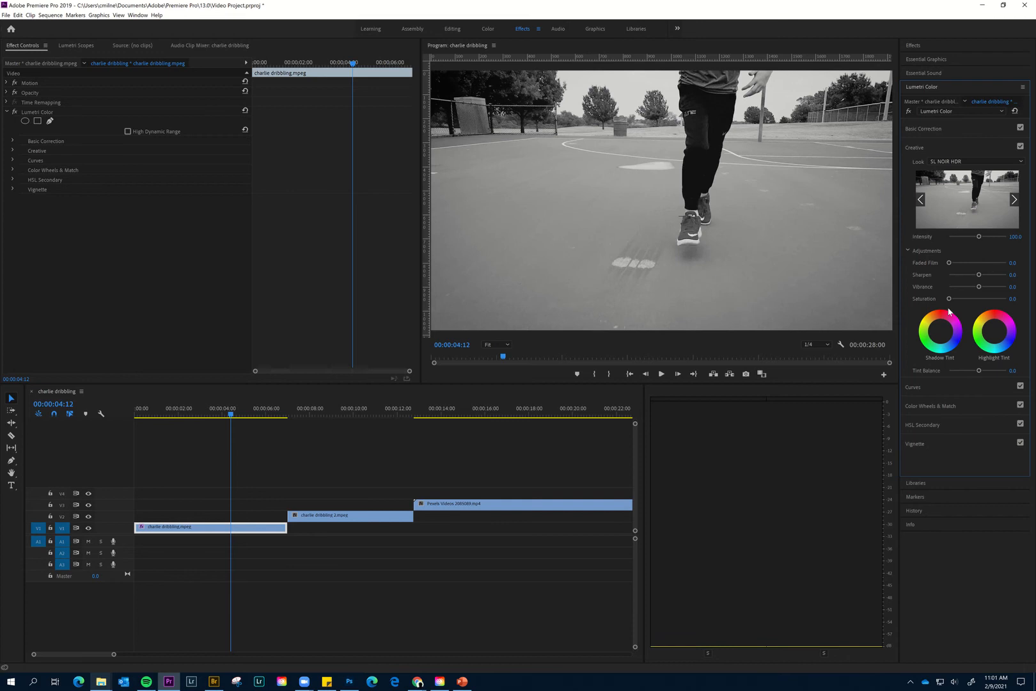
- Set the Lumetri Color creative saturation of Pexels Videos 2085089.mp4 to 0
{"action": "left_click_drag", "start_coordinate": [231, 416], "coordinate": [449, 415]}
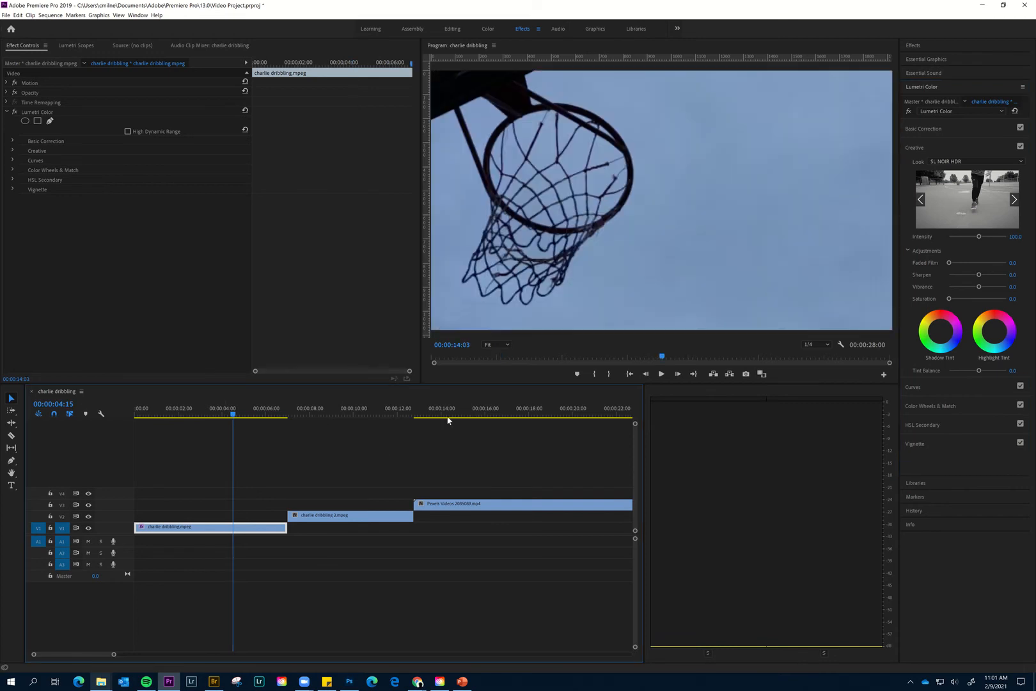
{"action": "left_click", "coordinate": [492, 509]}
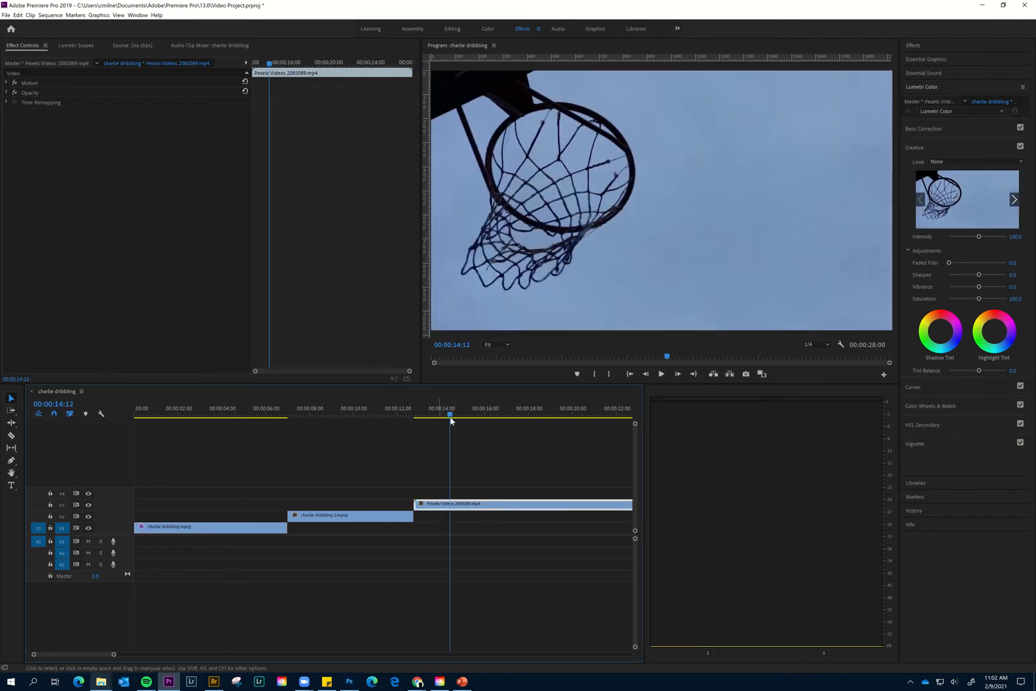
{"action": "left_click_drag", "start_coordinate": [451, 416], "coordinate": [511, 416]}
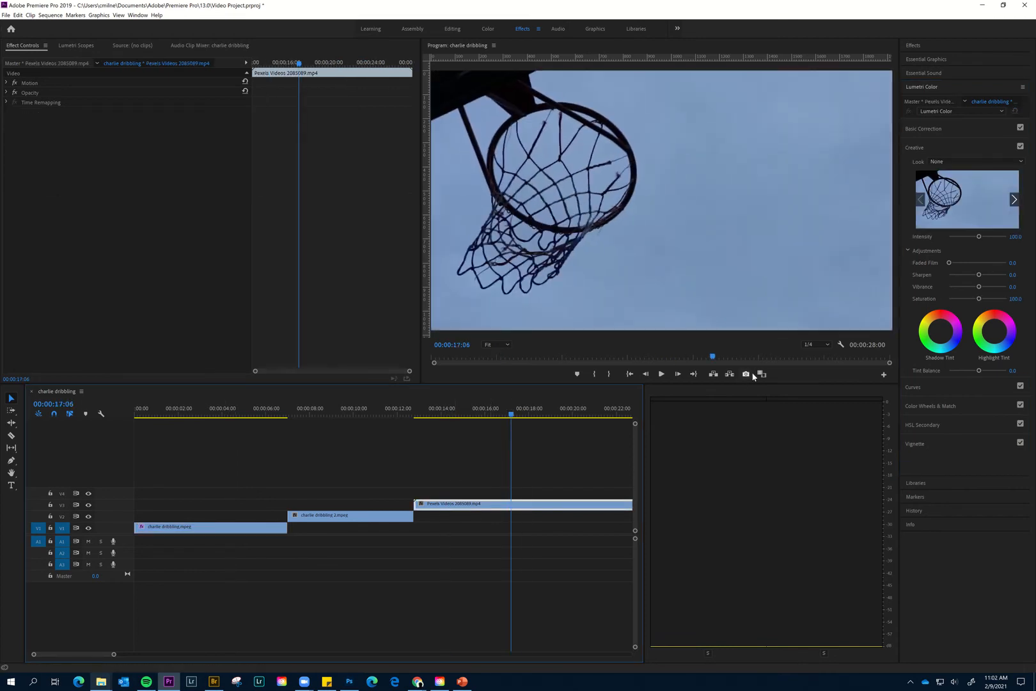
{"action": "left_click_drag", "start_coordinate": [965, 298], "coordinate": [950, 298]}
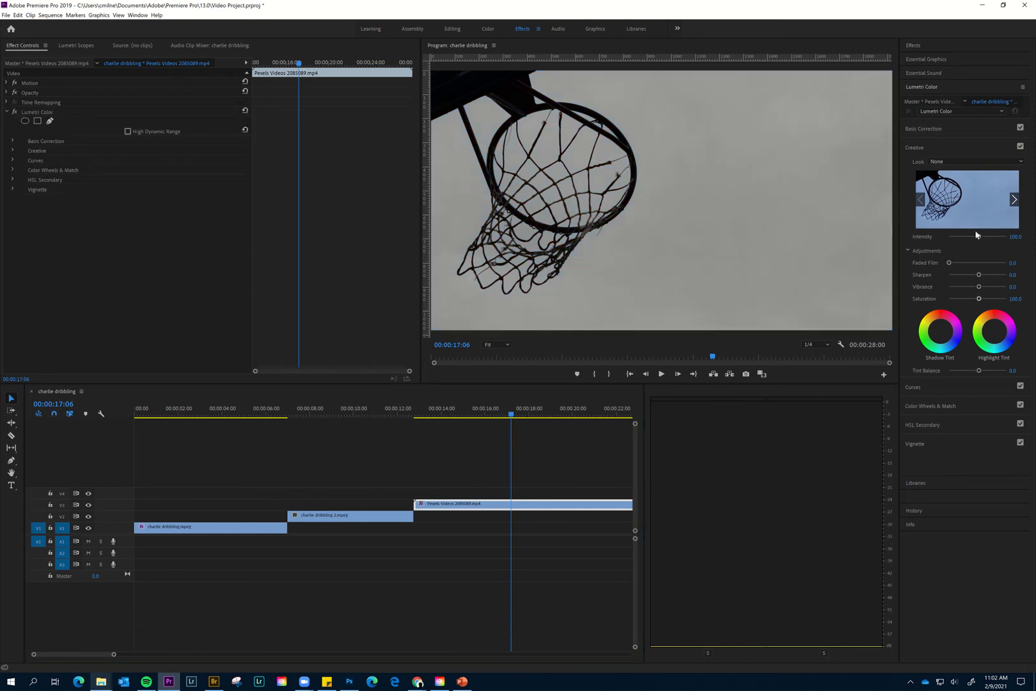
- Apply the SL IRON HDR creative look to Pexels Videos 2085089.mp4
{"action": "left_click", "coordinate": [970, 162]}
{"action": "scroll", "coordinate": [963, 414], "scroll_direction": "down", "scroll_amount": 5}
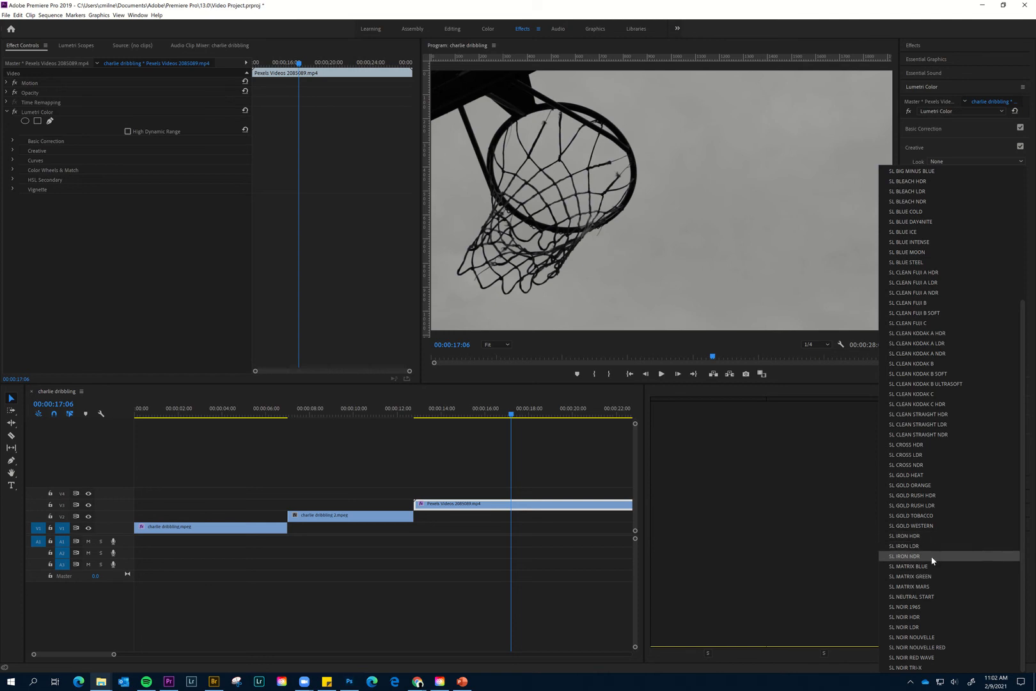
{"action": "left_click", "coordinate": [931, 536]}
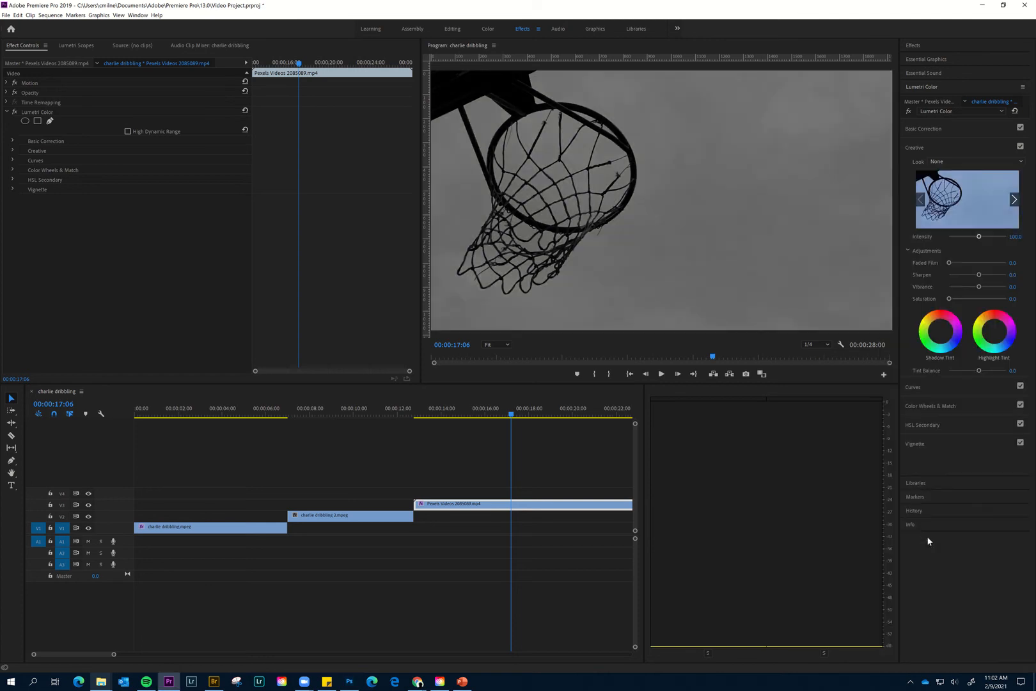
- Trim both ends of Pexels Videos 2085089.mp4 to about 4 seconds and place it directly after charlie dribbling 2.mpeg, ending at 00:00:16:23
{"action": "left_click_drag", "start_coordinate": [510, 415], "coordinate": [456, 414]}
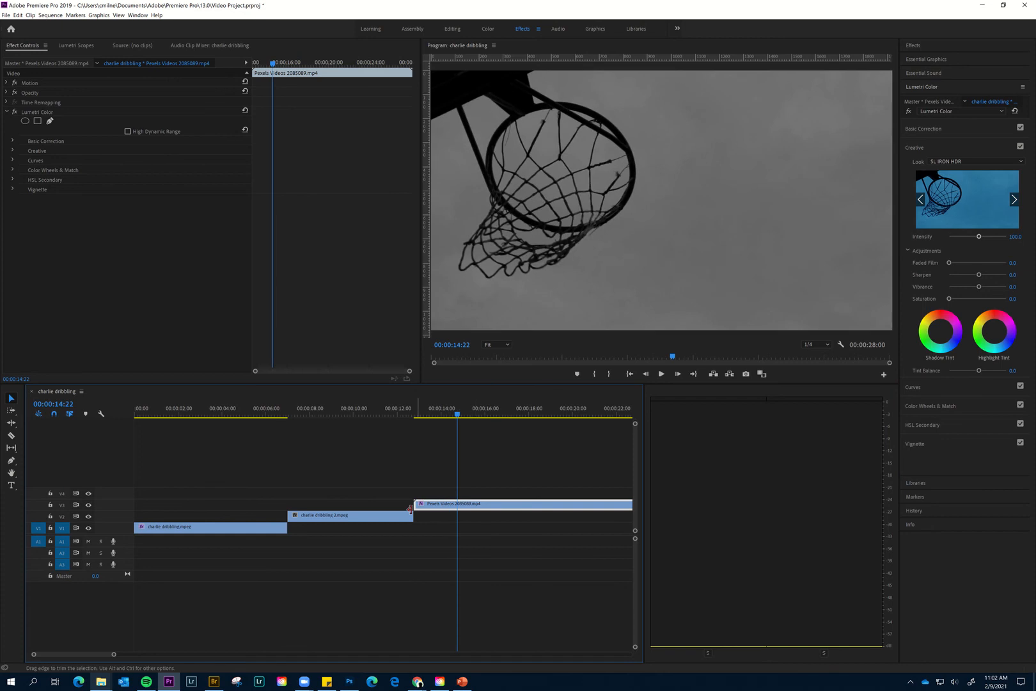
{"action": "mouse_move", "coordinate": [416, 505]}
{"action": "left_mouse_down"}
{"action": "mouse_move", "coordinate": [476, 505]}
{"action": "mouse_move", "coordinate": [429, 507]}
{"action": "left_mouse_up"}
{"action": "left_click_drag", "start_coordinate": [564, 506], "coordinate": [459, 506]}
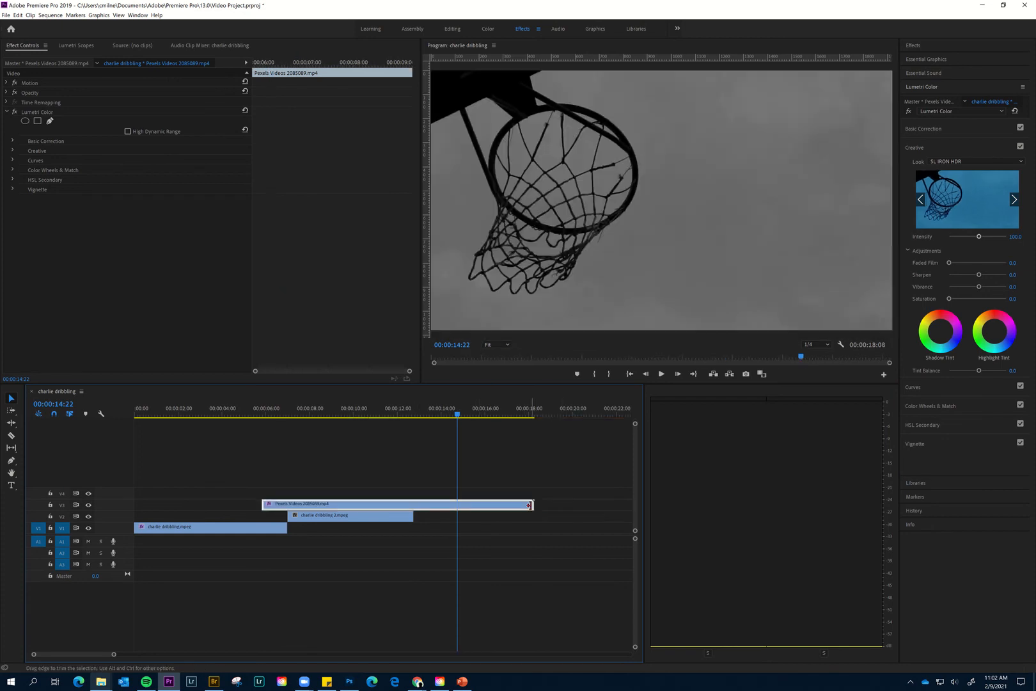
{"action": "left_click_drag", "start_coordinate": [391, 506], "coordinate": [469, 508]}
- Return to the Editing workspace and place CHARLIE TEXT.psd on V4 over the first clip, starting at about 00:00:01:14
{"action": "left_click_drag", "start_coordinate": [215, 441], "coordinate": [128, 445]}
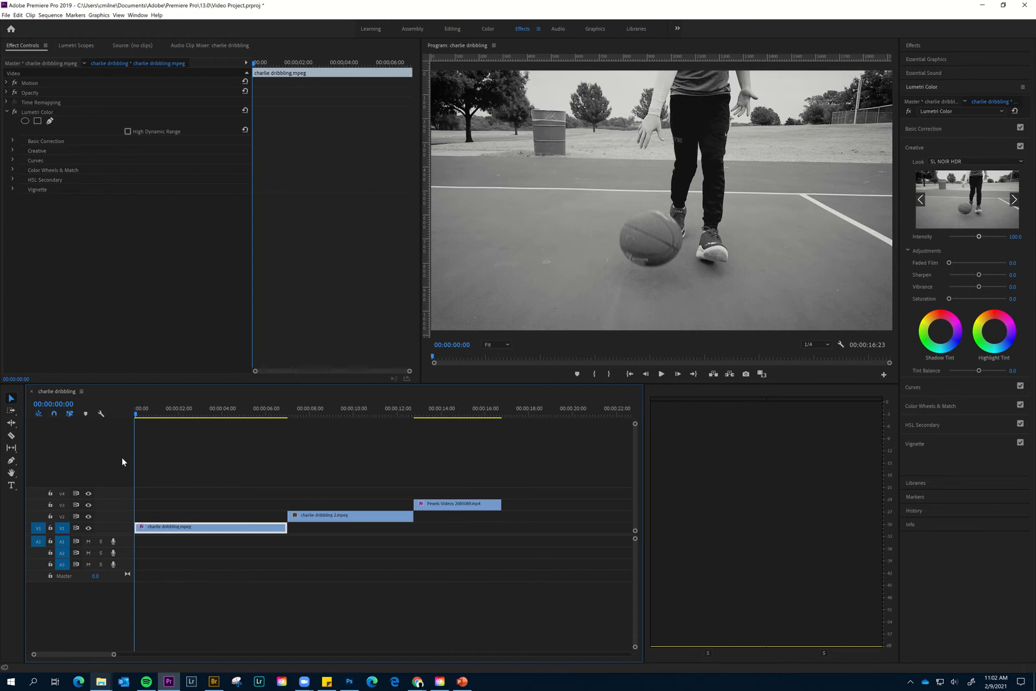
{"action": "left_click", "coordinate": [452, 30]}
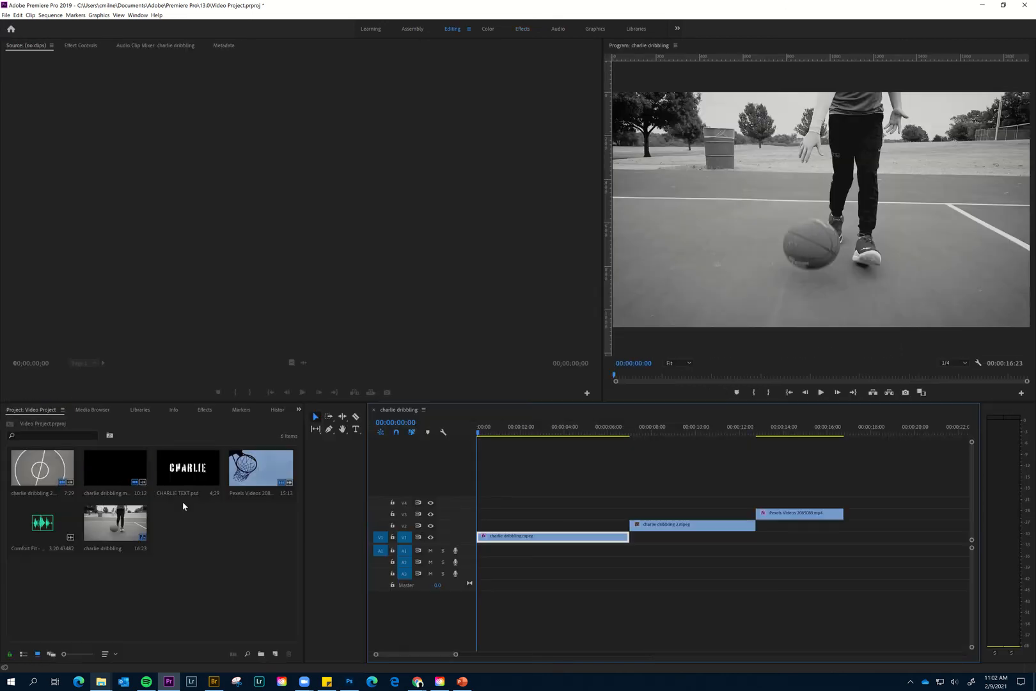
{"action": "left_click_drag", "start_coordinate": [177, 476], "coordinate": [512, 503]}
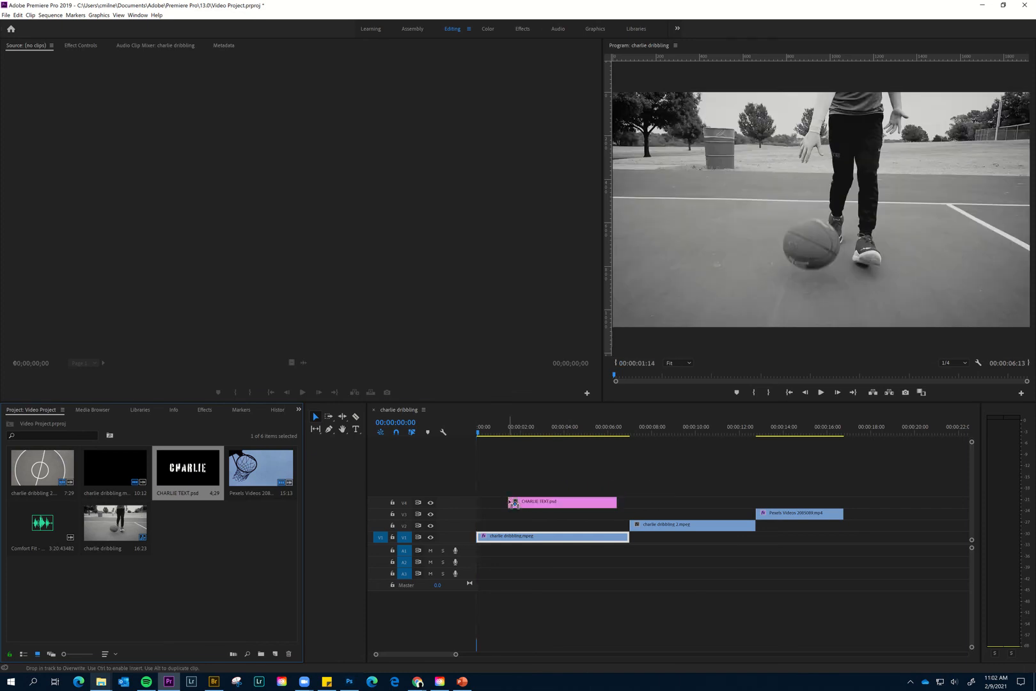
- Play back the title over the first clip, return to 00:00:04:04 and select the CHARLIE TEXT.psd clip
{"action": "key", "text": "space"}
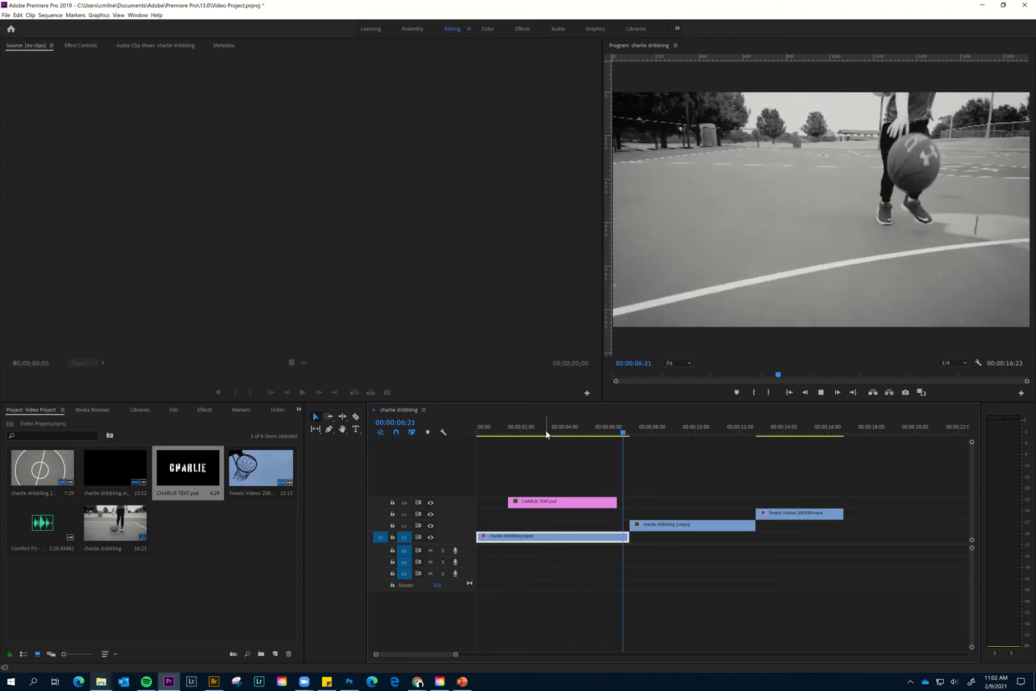
{"action": "key", "text": "space"}
{"action": "left_click_drag", "start_coordinate": [607, 436], "coordinate": [567, 432]}
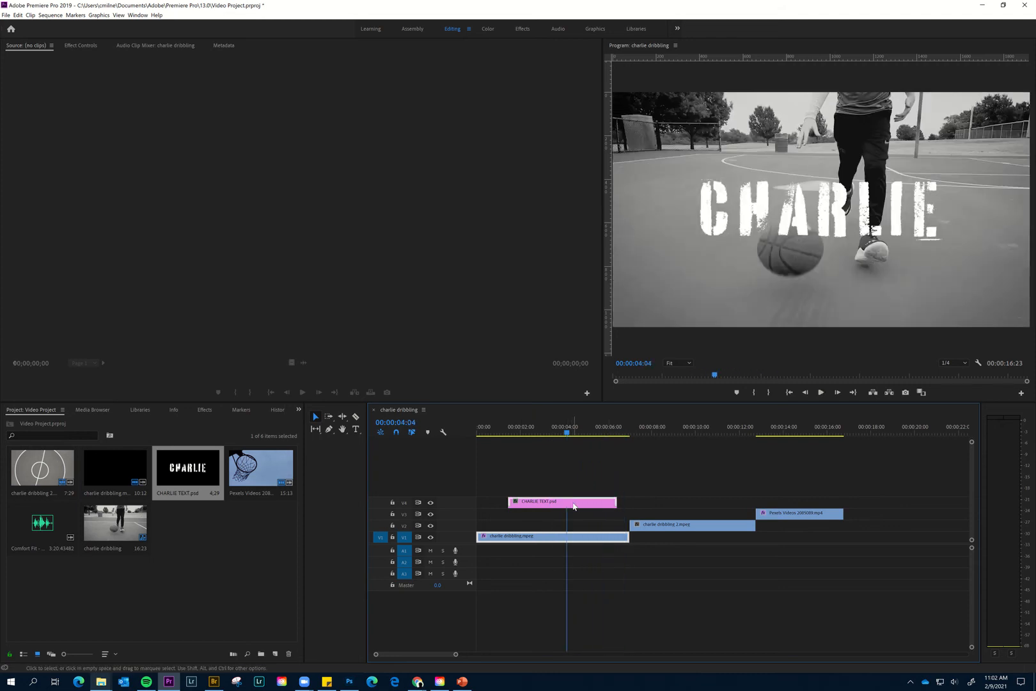
{"action": "left_click", "coordinate": [573, 503]}
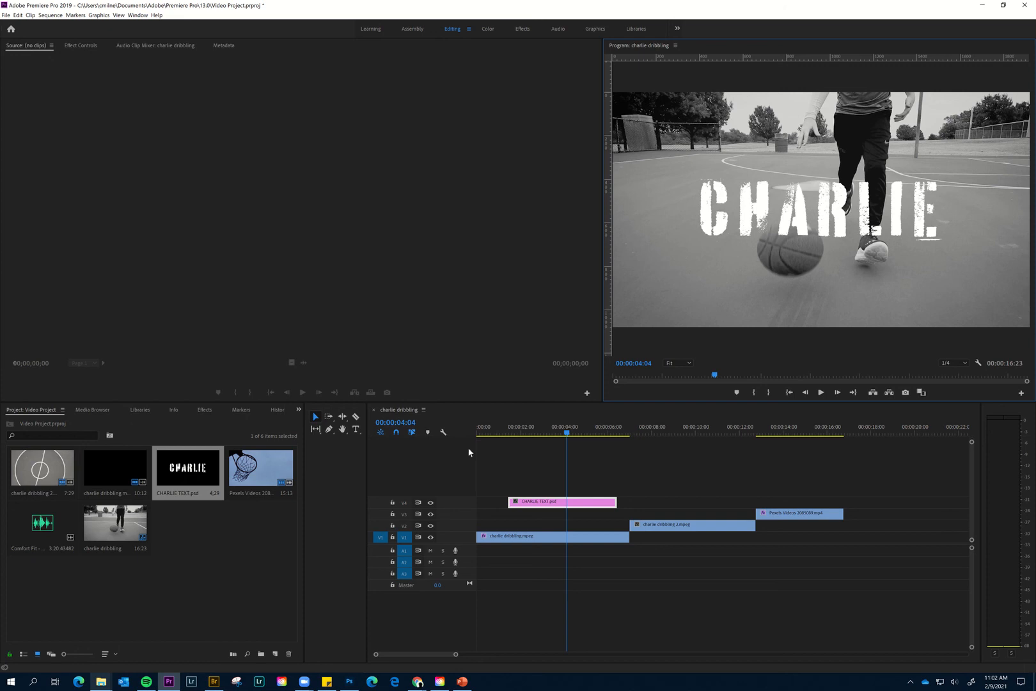
- Try smaller scales of 37 and 87 on the CHARLIE TEXT.psd title and set its scale back to 100
{"action": "left_click", "coordinate": [557, 504]}
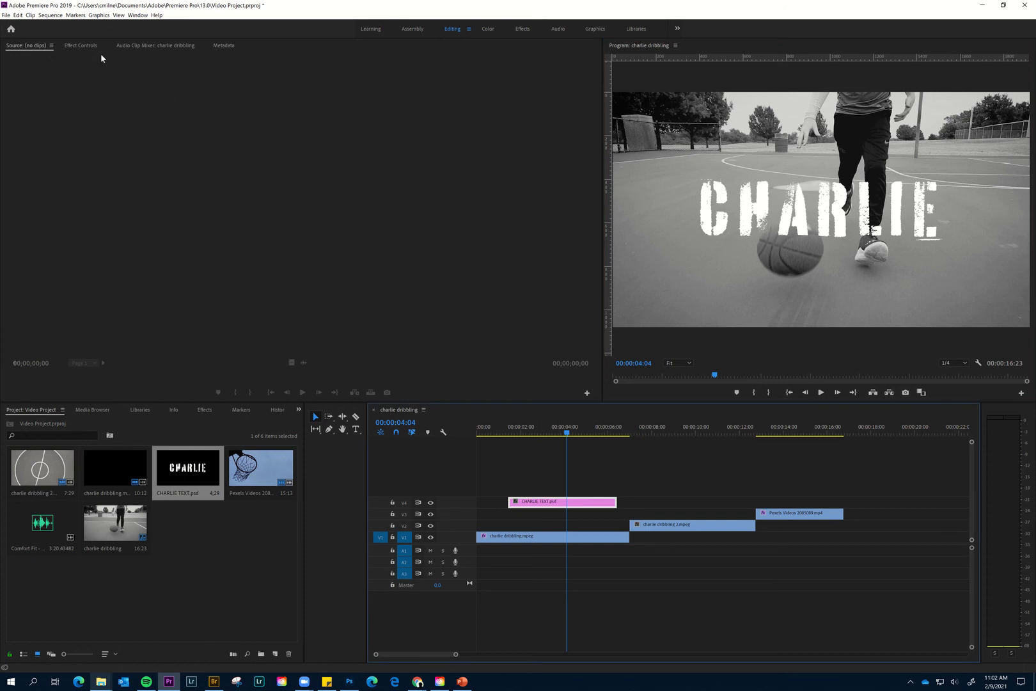
{"action": "left_click", "coordinate": [81, 46]}
{"action": "left_click", "coordinate": [13, 85]}
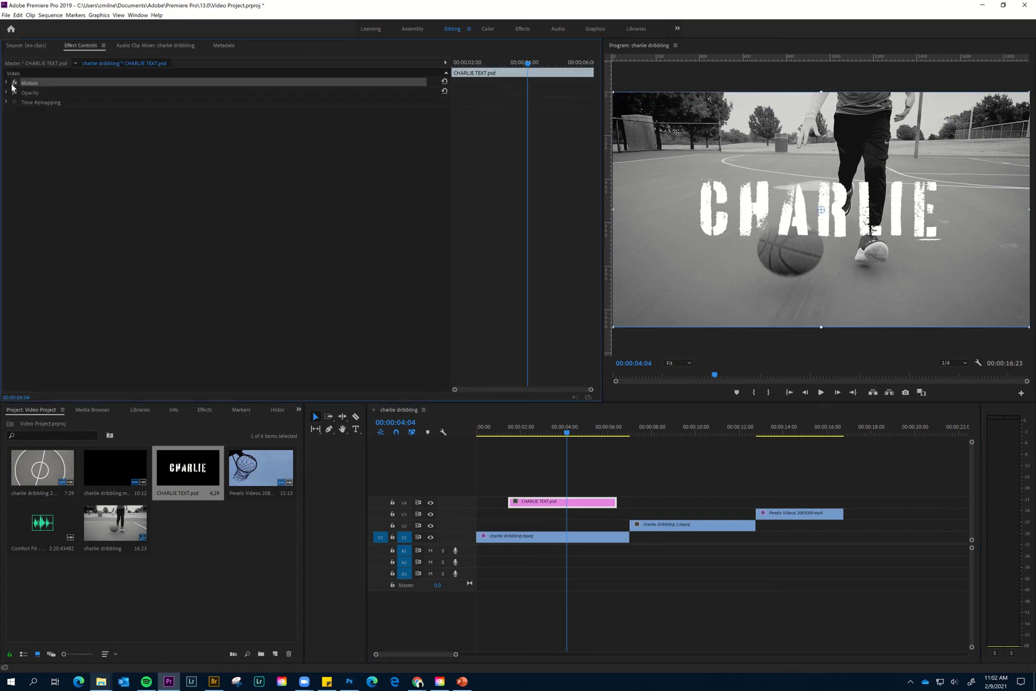
{"action": "left_click", "coordinate": [6, 83]}
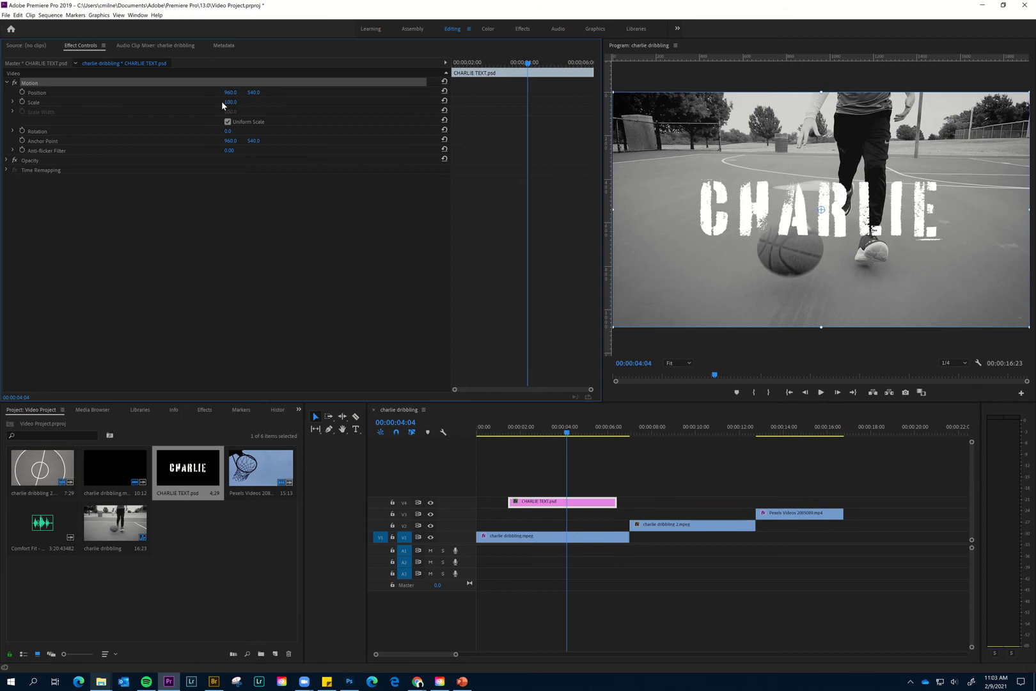
{"action": "left_click_drag", "start_coordinate": [230, 103], "coordinate": [203, 102]}
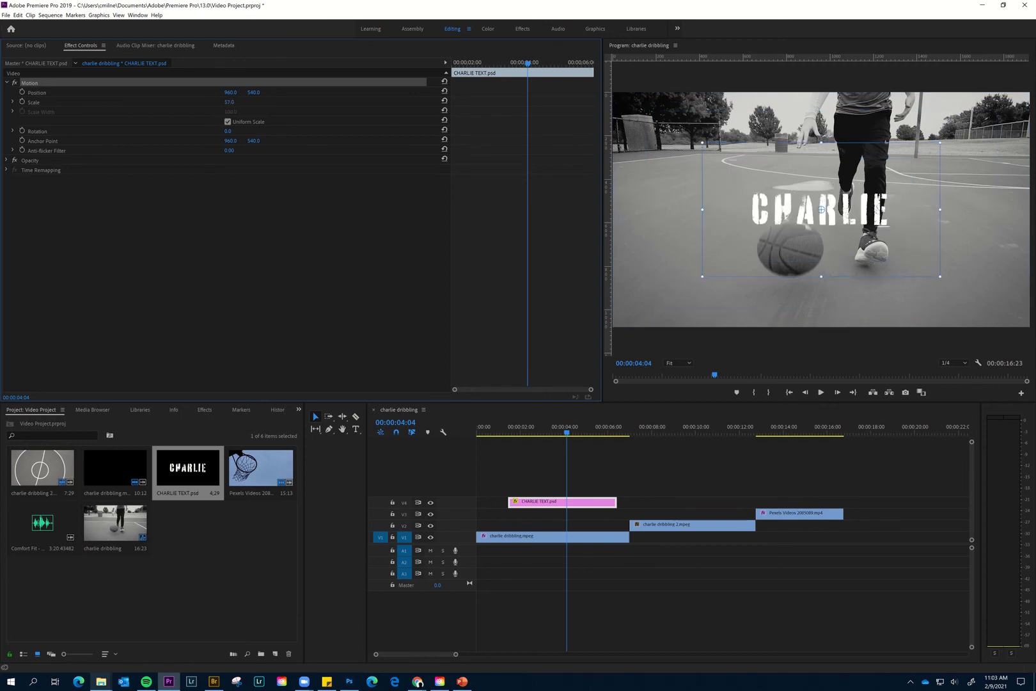
{"action": "left_click_drag", "start_coordinate": [203, 102], "coordinate": [222, 103]}
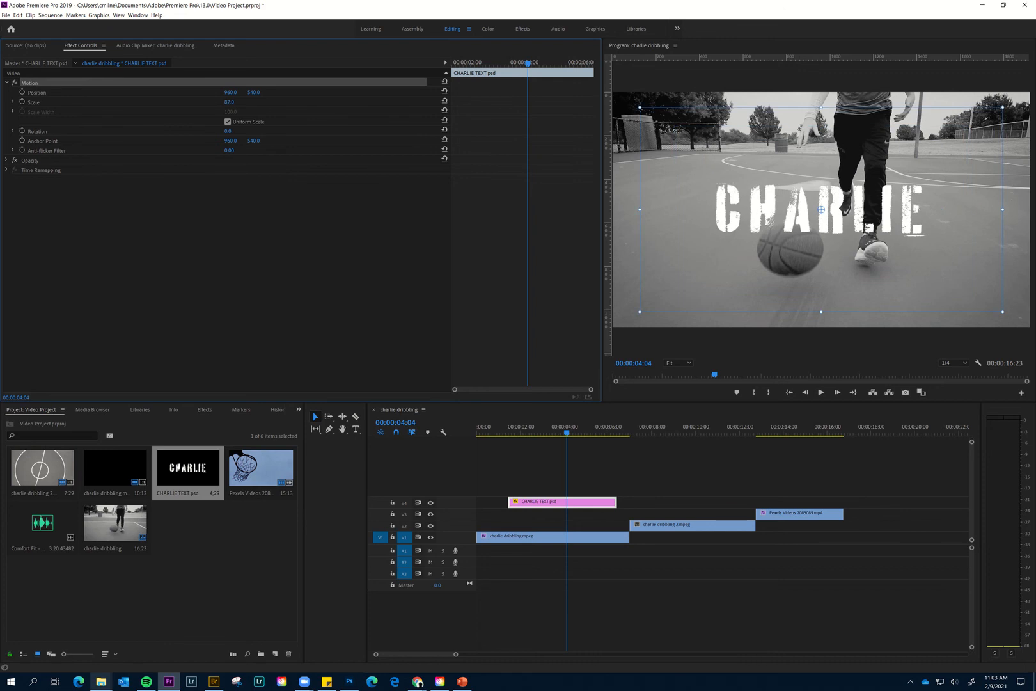
{"action": "type", "text": "100"}
{"action": "key", "text": "Return"}
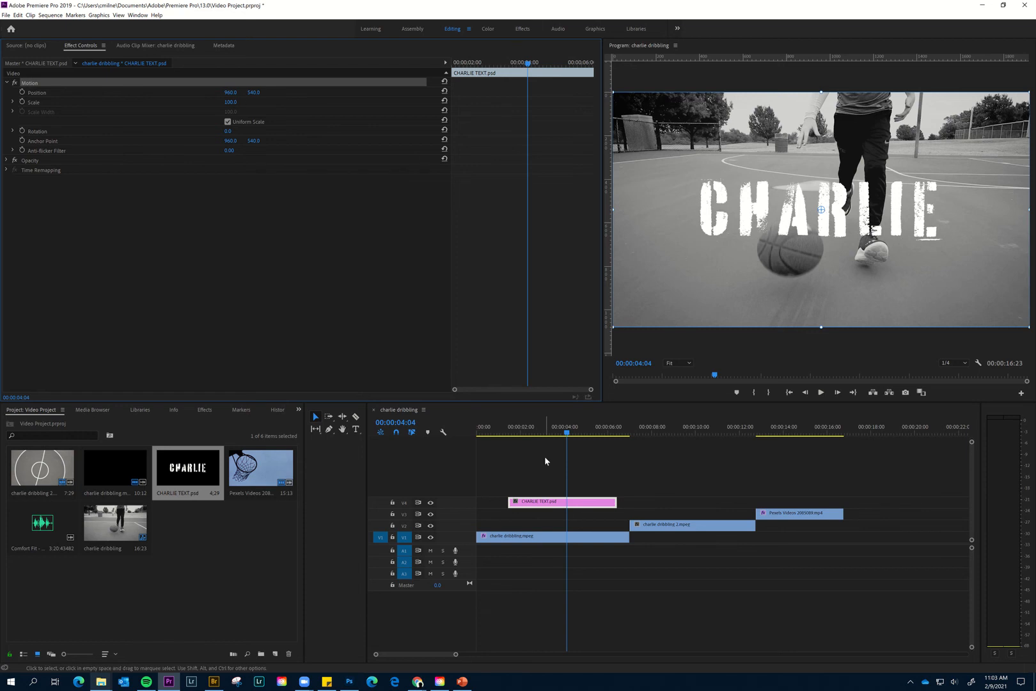
- Play the sequence from the start to 00:00:03:09 and trim the end of the CHARLIE TEXT.psd title to that point
{"action": "left_click_drag", "start_coordinate": [563, 434], "coordinate": [456, 431]}
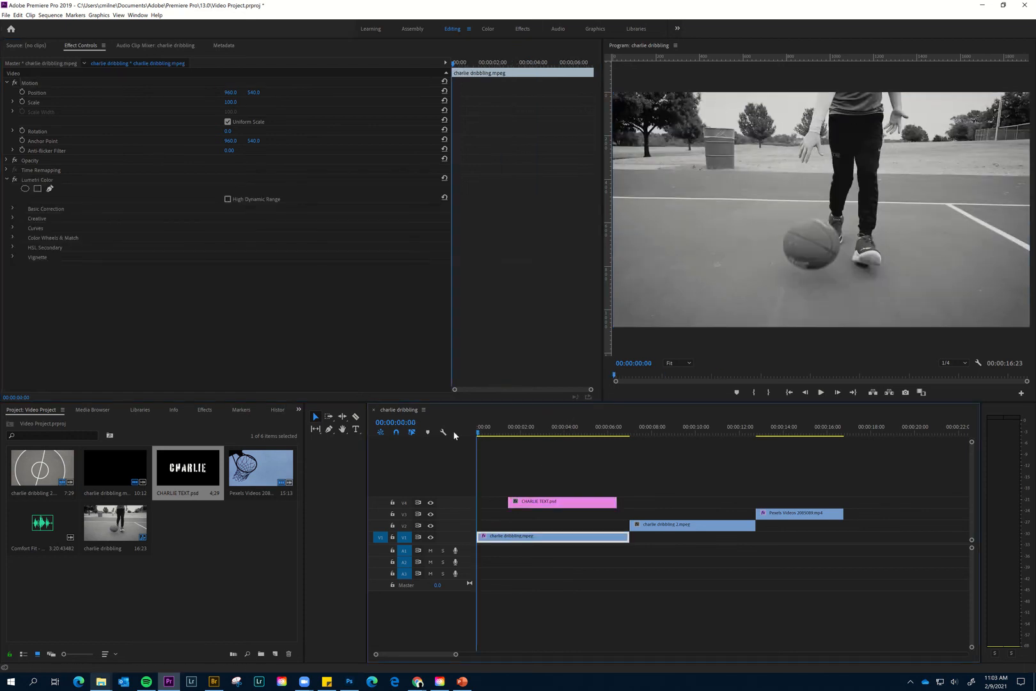
{"action": "key", "text": "space"}
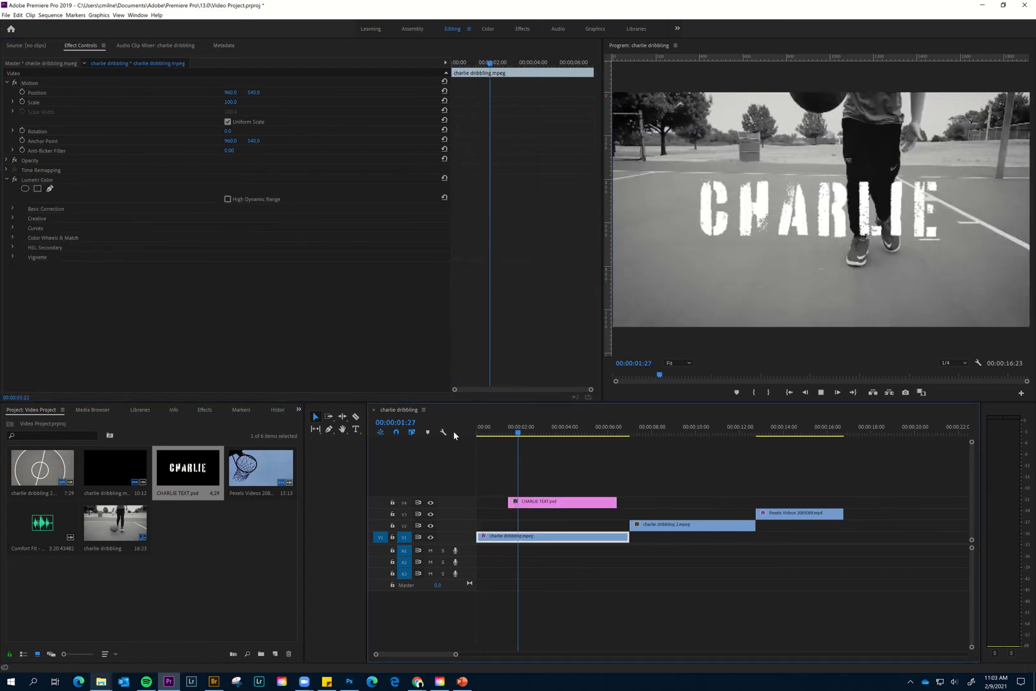
{"action": "key", "text": "space"}
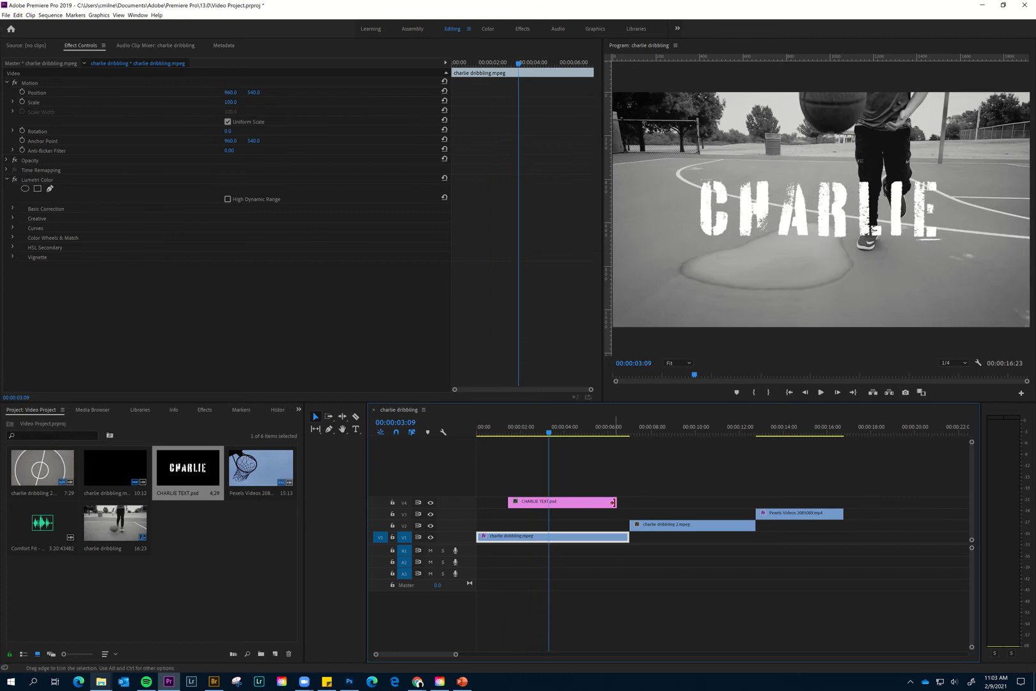
{"action": "left_click_drag", "start_coordinate": [560, 503], "coordinate": [547, 504]}
- Continue playback to 00:00:05:16 and trim the end of the first charlie dribbling.mpeg clip to that point
{"action": "key", "text": "space"}
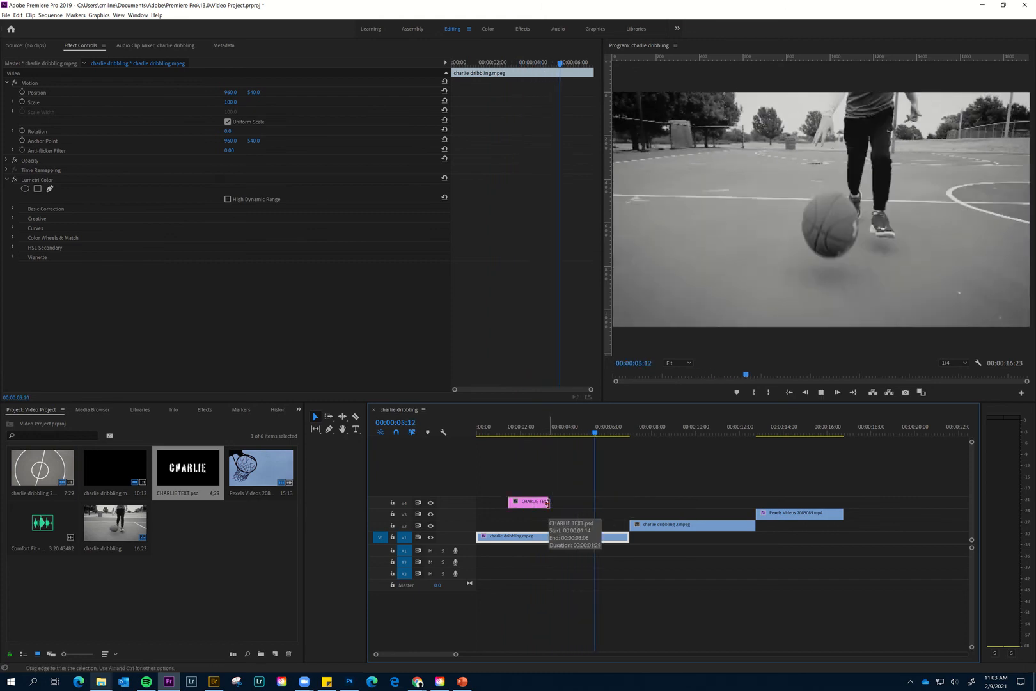
{"action": "key", "text": "space"}
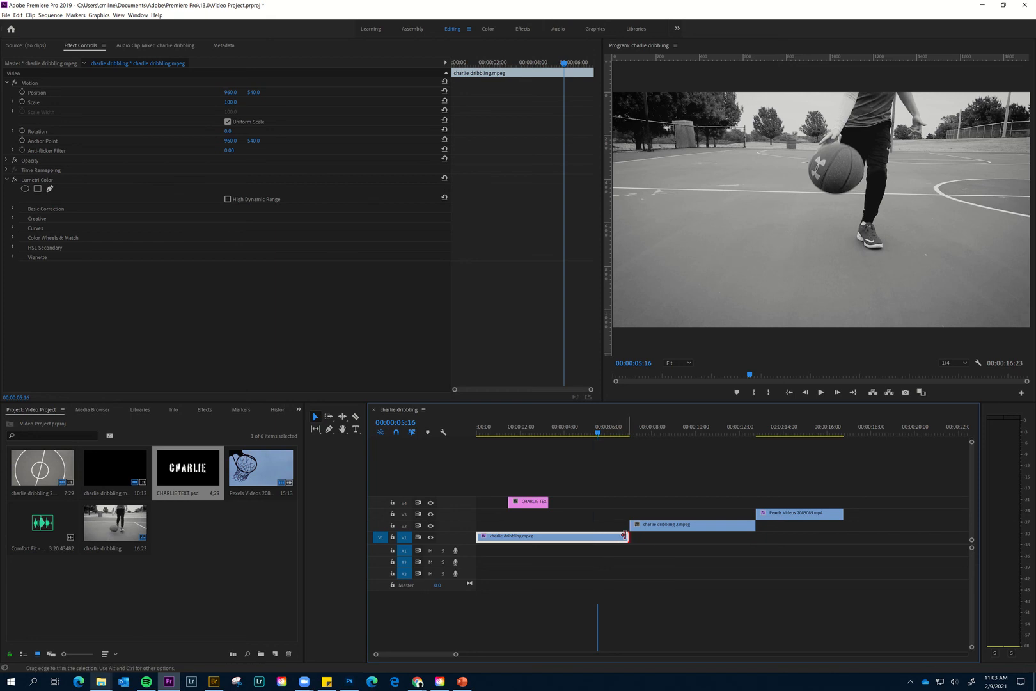
{"action": "left_click_drag", "start_coordinate": [625, 536], "coordinate": [597, 535]}
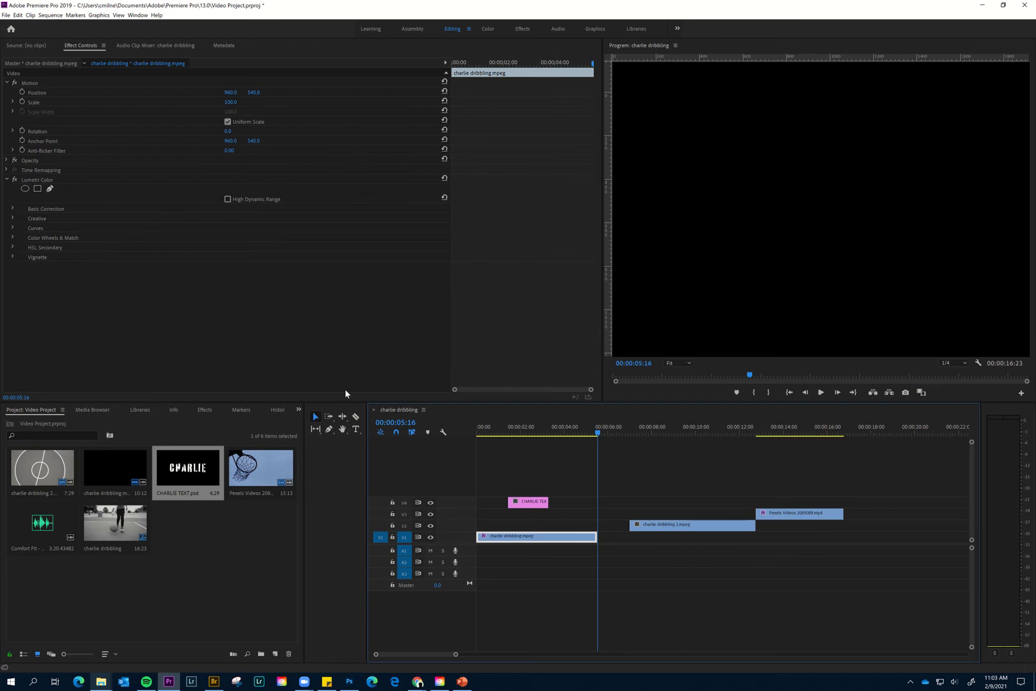
- Split charlie dribbling.mpeg at about 00:00:04:06 and paste a copy of its last piece directly after it at 00:00:05:16
{"action": "left_click", "coordinate": [355, 417]}
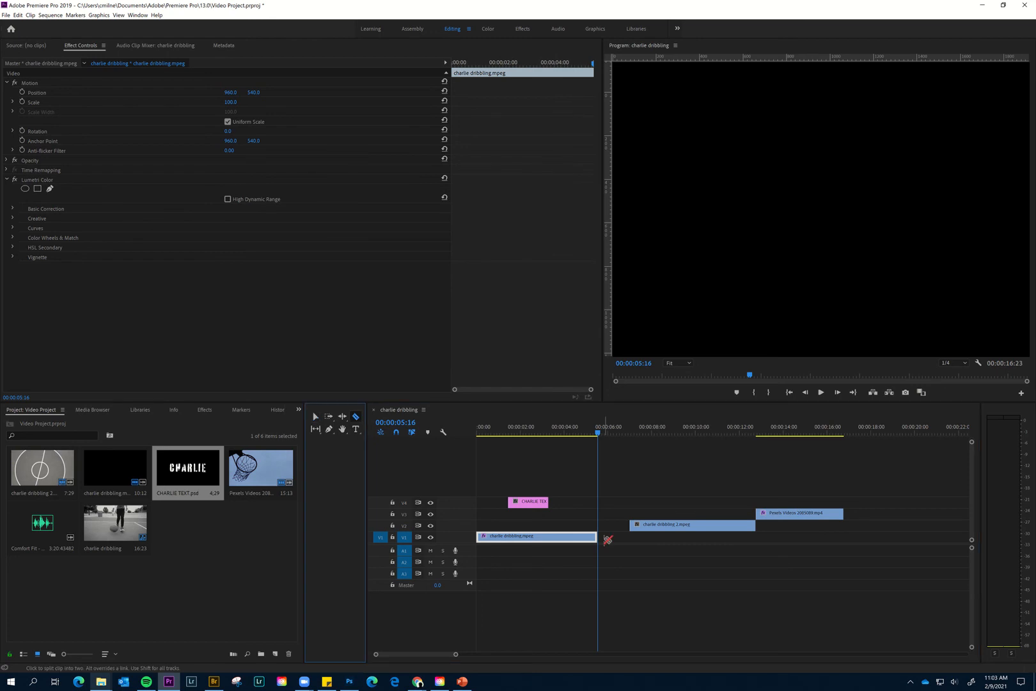
{"action": "left_click", "coordinate": [570, 536]}
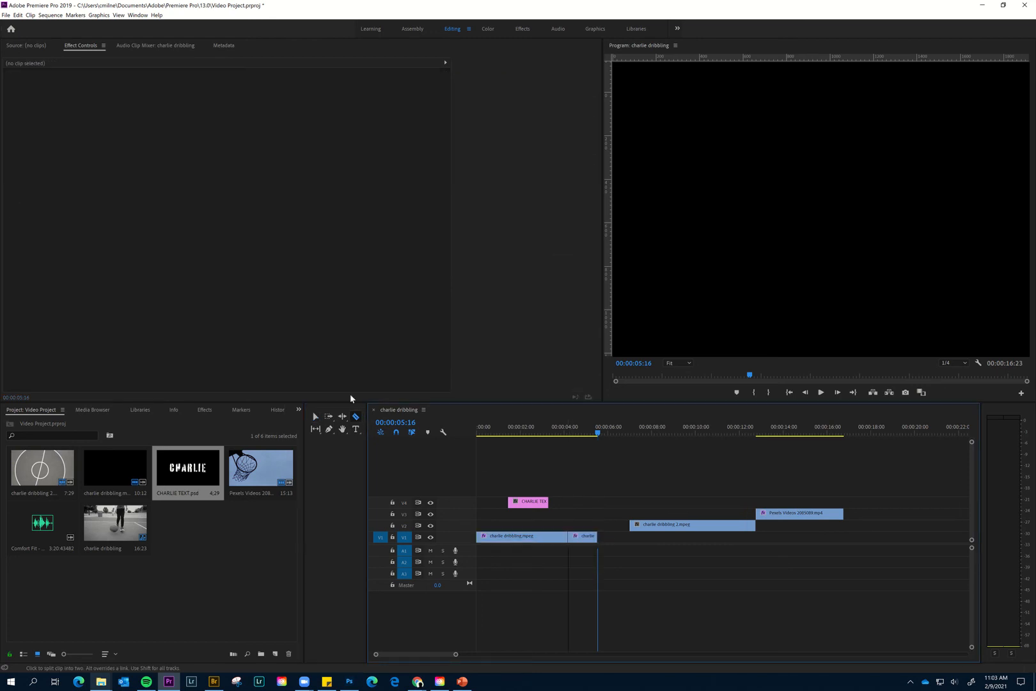
{"action": "left_click", "coordinate": [315, 417]}
{"action": "left_click", "coordinate": [581, 539]}
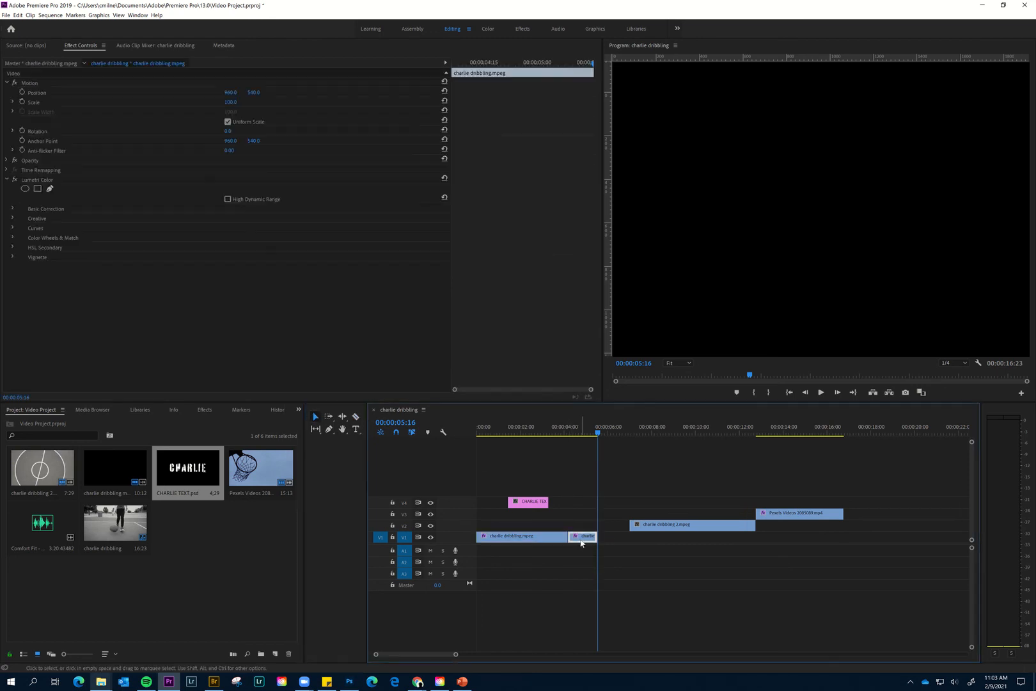
{"action": "key", "text": "ctrl+v"}
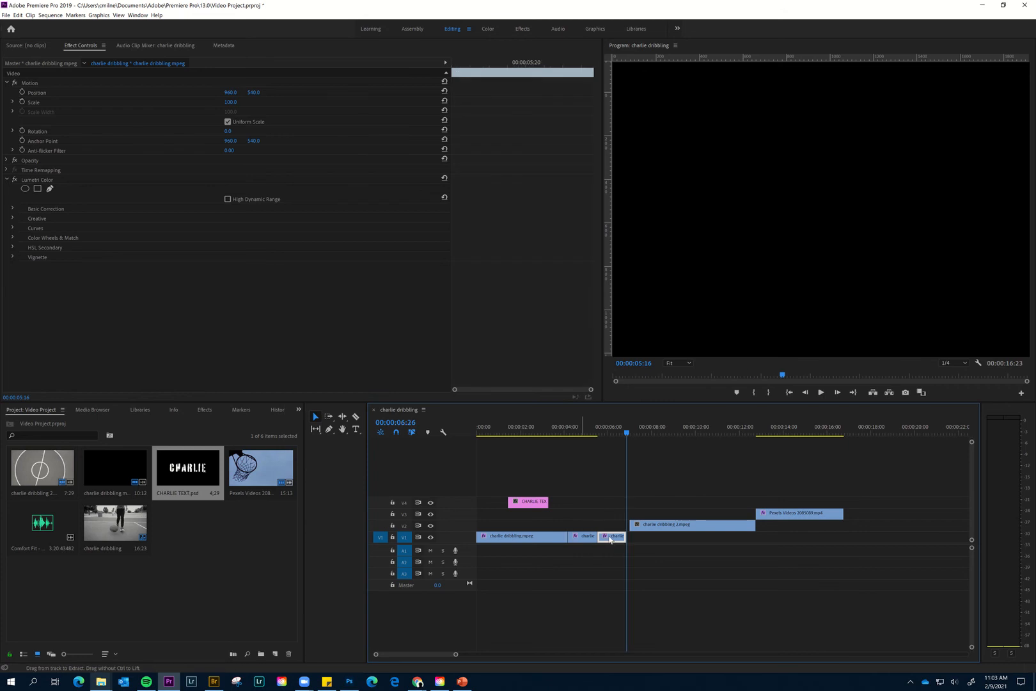
- Reverse the speed of the pasted charlie dribbling.mpeg piece at 100% and play back the result
{"action": "right_click", "coordinate": [613, 536]}
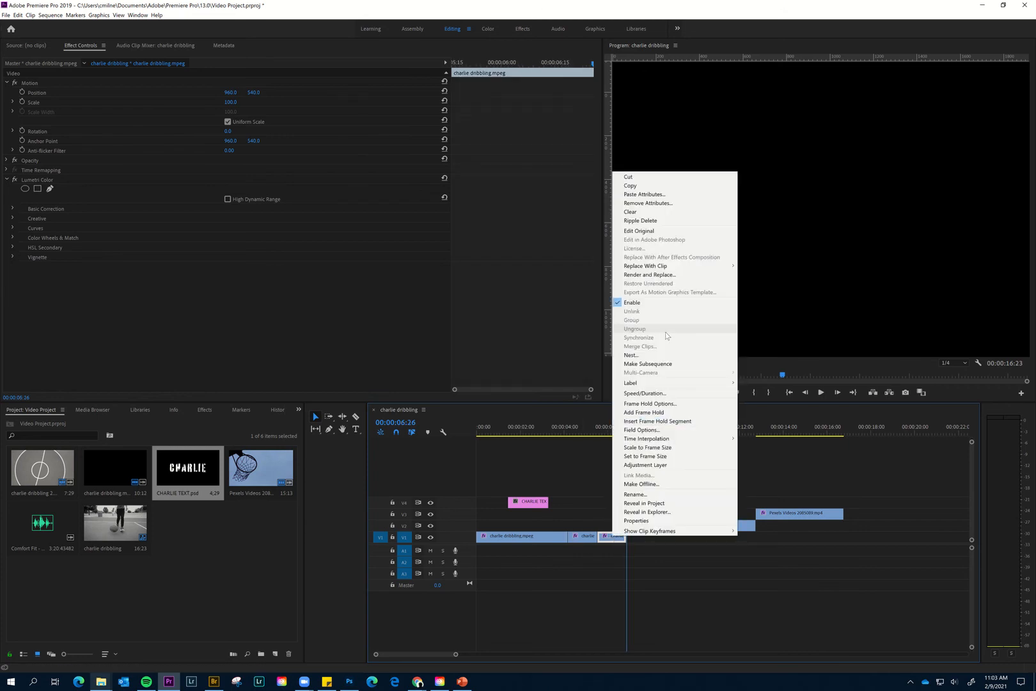
{"action": "left_click", "coordinate": [662, 394]}
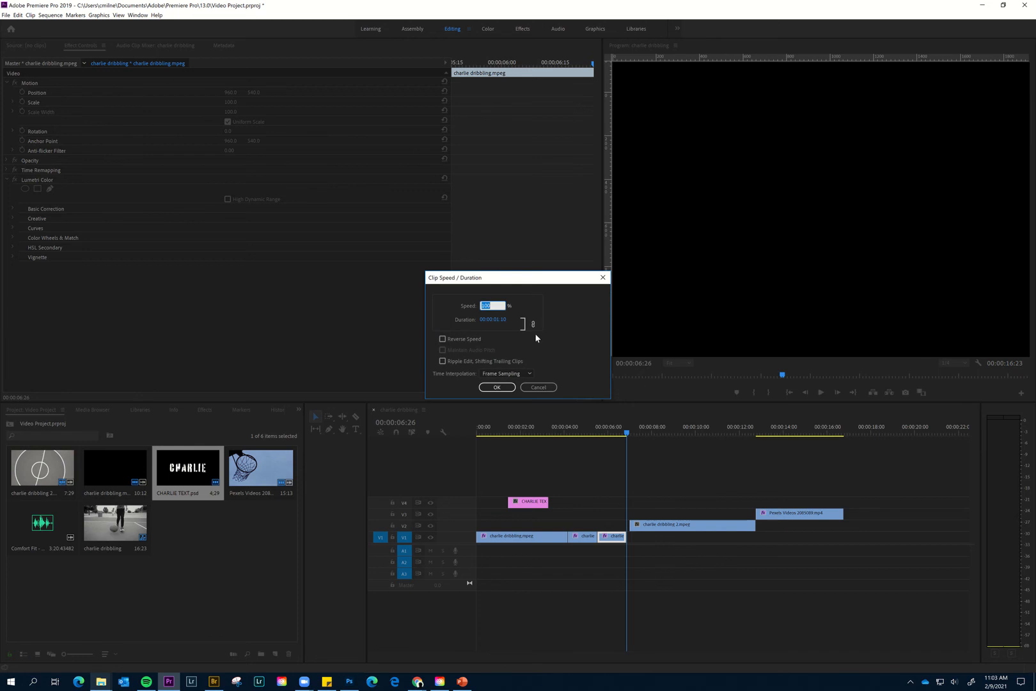
{"action": "left_click", "coordinate": [497, 387]}
{"action": "left_click", "coordinate": [558, 427]}
{"action": "key", "text": "space"}
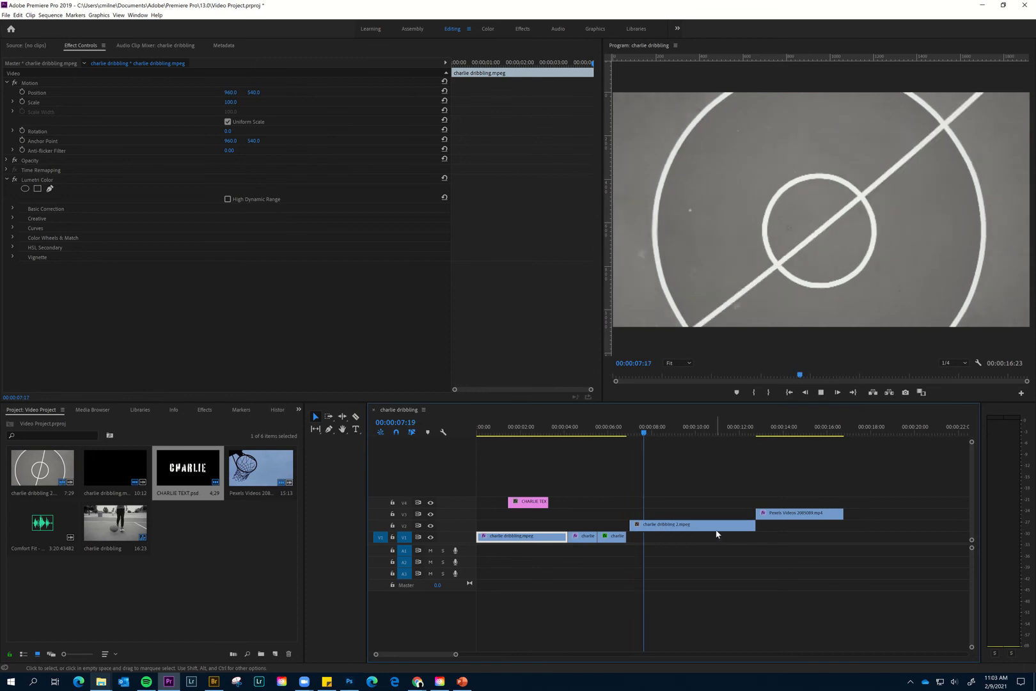
- Move charlie dribbling 2.mpeg earlier on V2 to close the gap after the reversed piece, and review it up to 00:00:08:20
{"action": "left_click_drag", "start_coordinate": [715, 529], "coordinate": [621, 436]}
{"action": "key", "text": "space"}
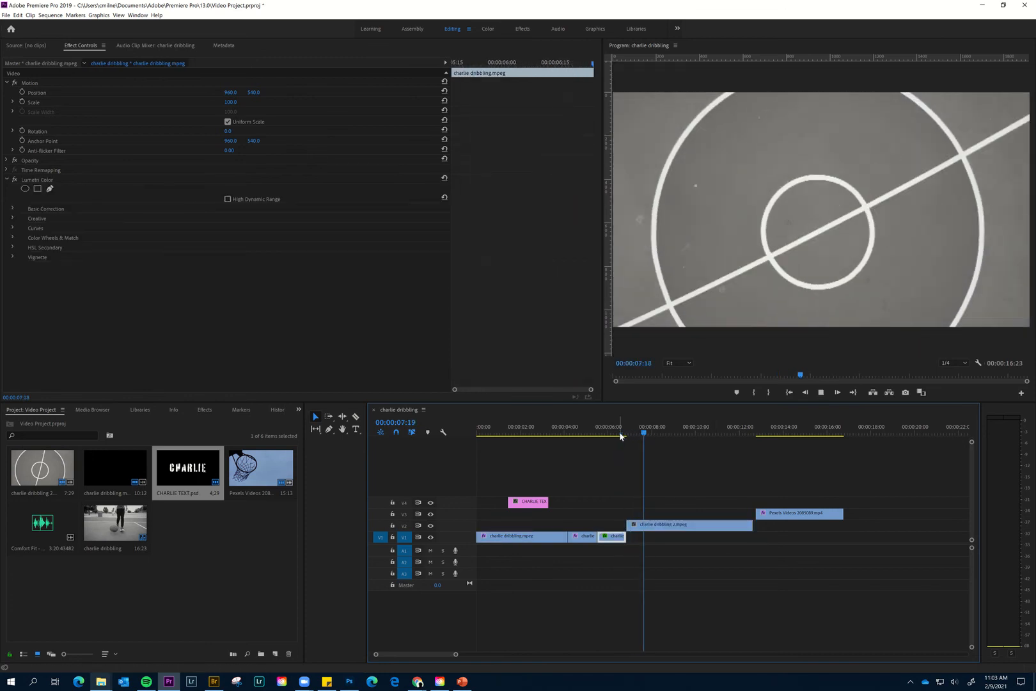
{"action": "key", "text": "space"}
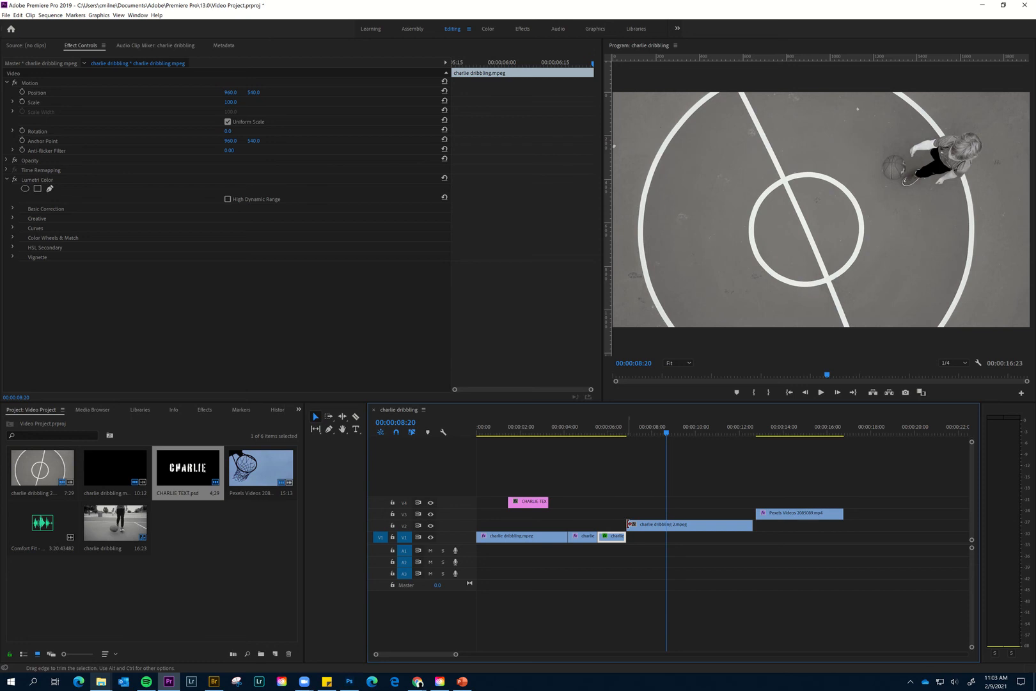
- Trim the start of charlie dribbling 2.mpeg to leave about 4 seconds, close the gaps around it with Pexels Videos 2085089.mp4, and play the cut
{"action": "left_click_drag", "start_coordinate": [627, 525], "coordinate": [675, 527]}
{"action": "left_click_drag", "start_coordinate": [781, 517], "coordinate": [744, 517]}
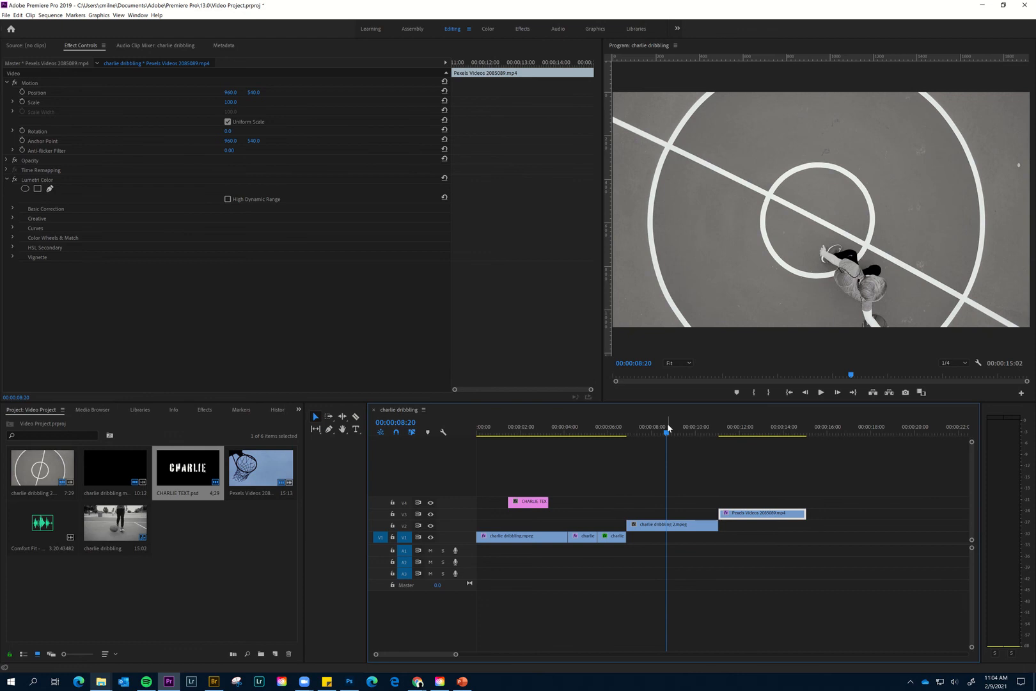
{"action": "left_click_drag", "start_coordinate": [665, 435], "coordinate": [642, 430]}
{"action": "key", "text": "space"}
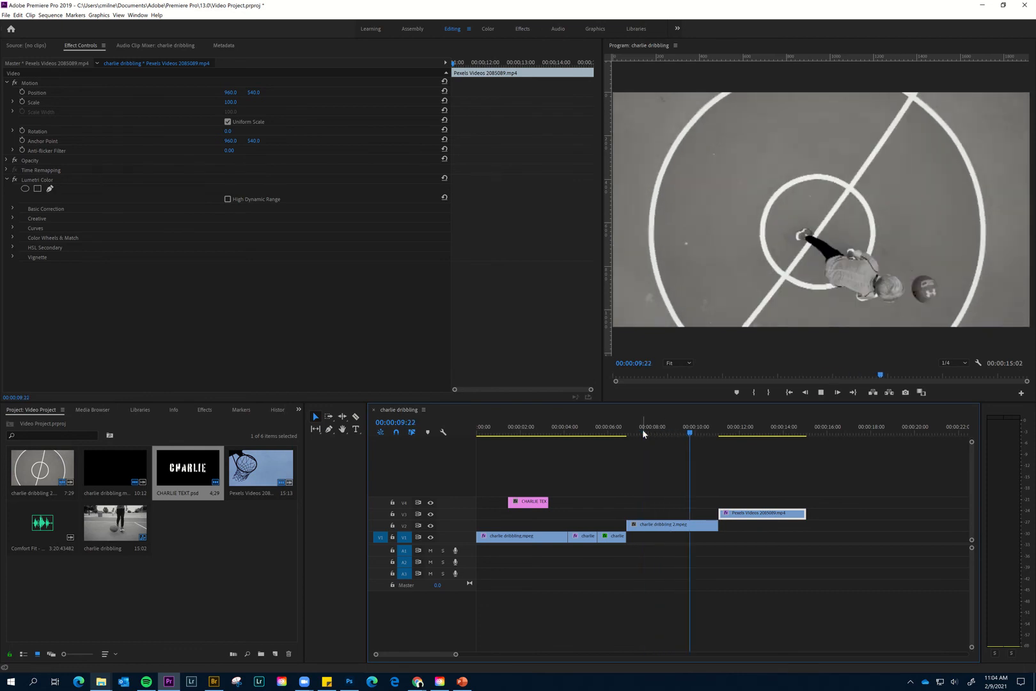
{"action": "key", "text": "space"}
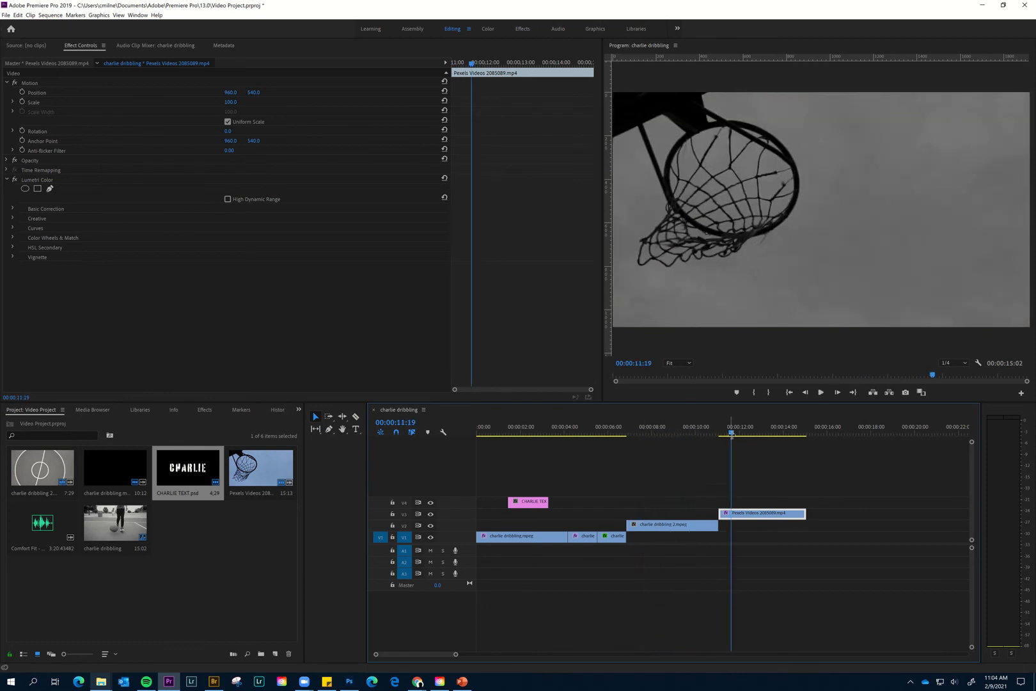
- Trim the end of charlie dribbling 2.mpeg to 00:00:10:18, butt Pexels Videos 2085089.mp4 against it, and play the transition
{"action": "left_click_drag", "start_coordinate": [731, 434], "coordinate": [709, 435]}
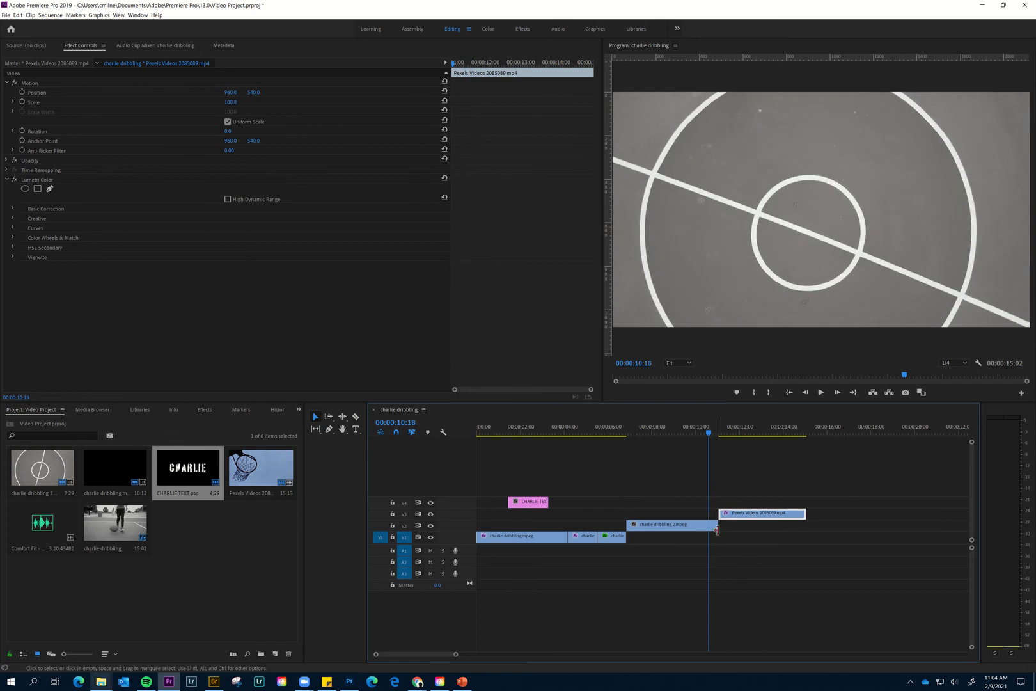
{"action": "left_click_drag", "start_coordinate": [710, 527], "coordinate": [701, 460]}
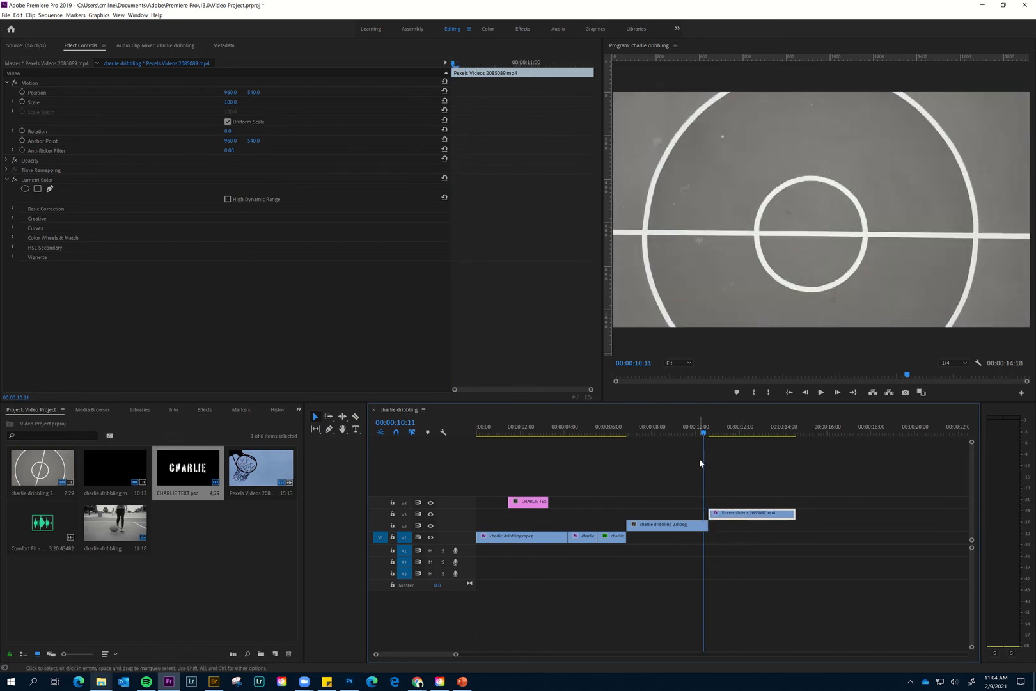
{"action": "key", "text": "space"}
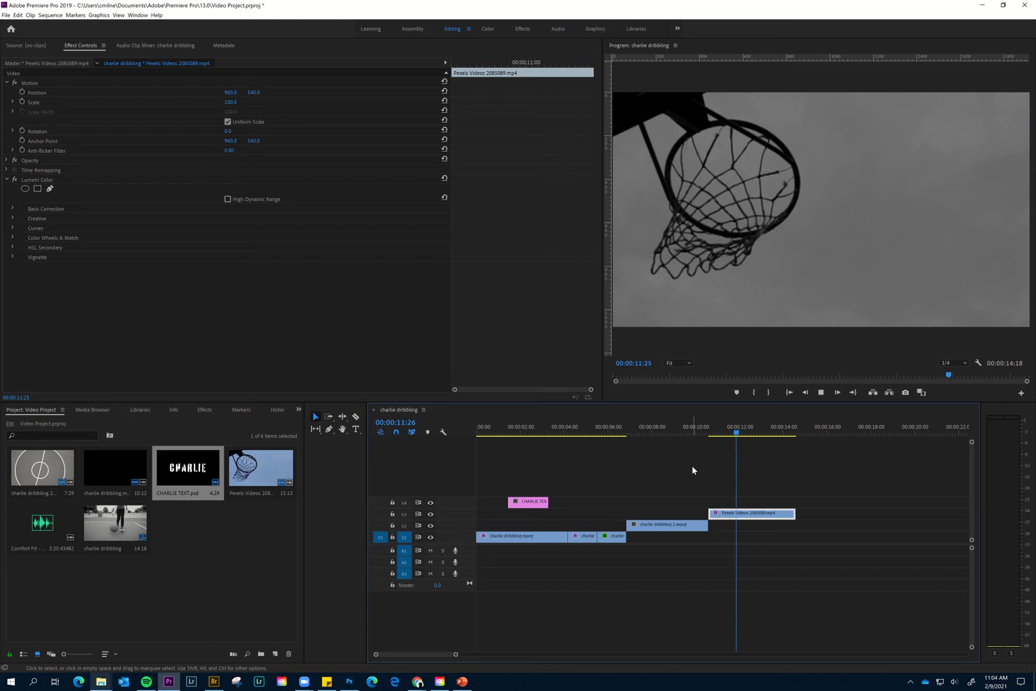
- Slow Pexels Videos 2085089.mp4 to 50% speed and play back the sequence from the beginning
{"action": "right_click", "coordinate": [761, 520]}
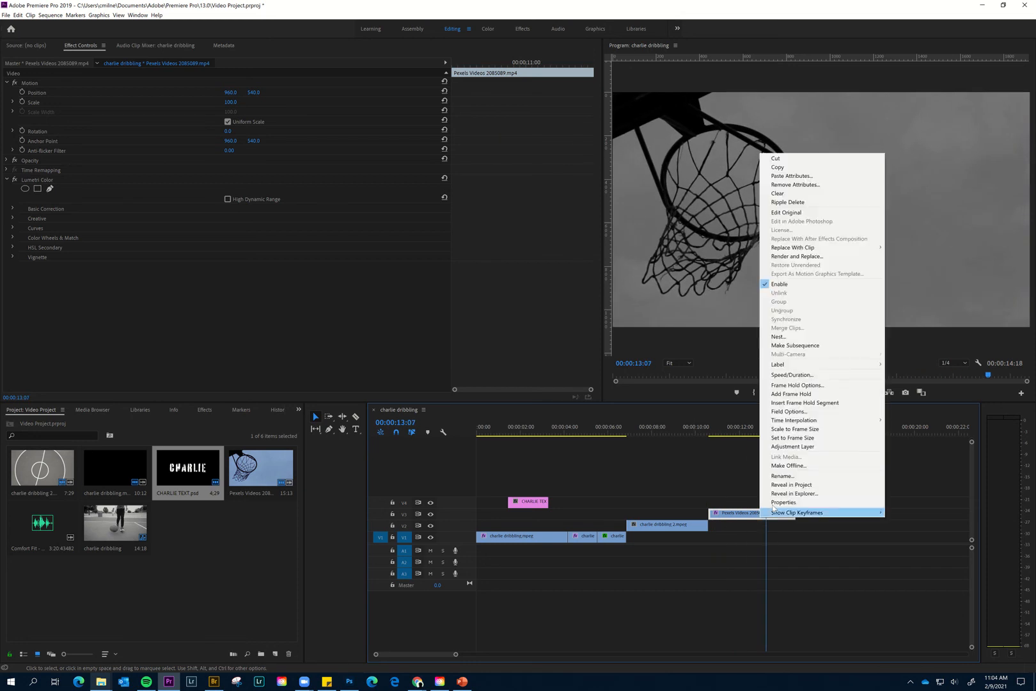
{"action": "left_click", "coordinate": [808, 377]}
{"action": "type", "text": "5"}
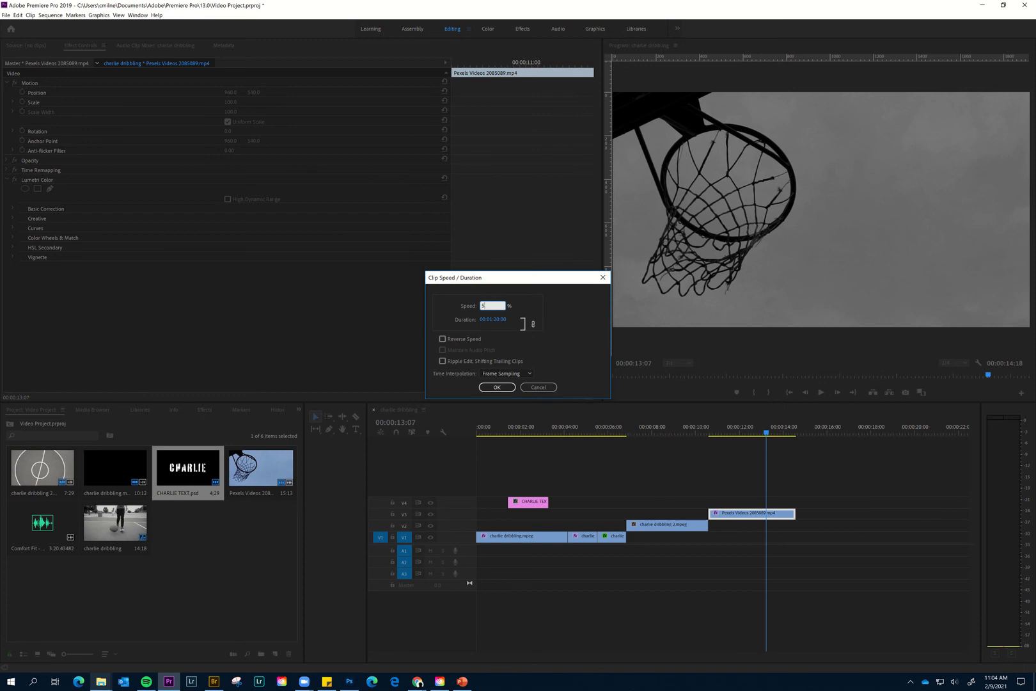
{"action": "type", "text": "0"}
{"action": "key", "text": "Return"}
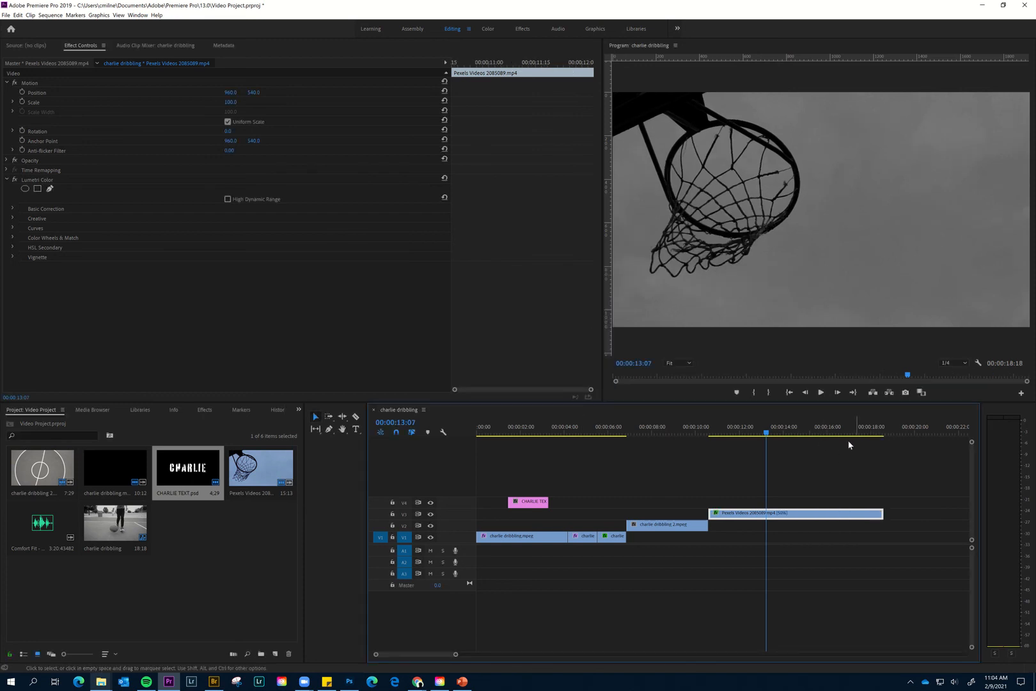
{"action": "left_click_drag", "start_coordinate": [768, 436], "coordinate": [440, 432]}
{"action": "key", "text": "space"}
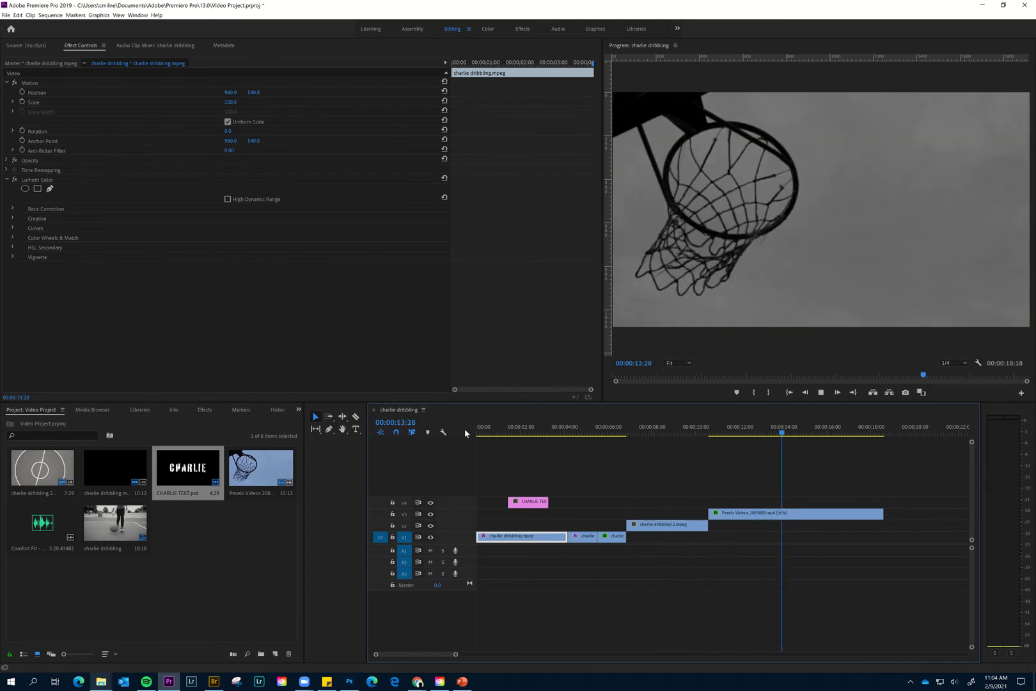
{"action": "key", "text": "space"}
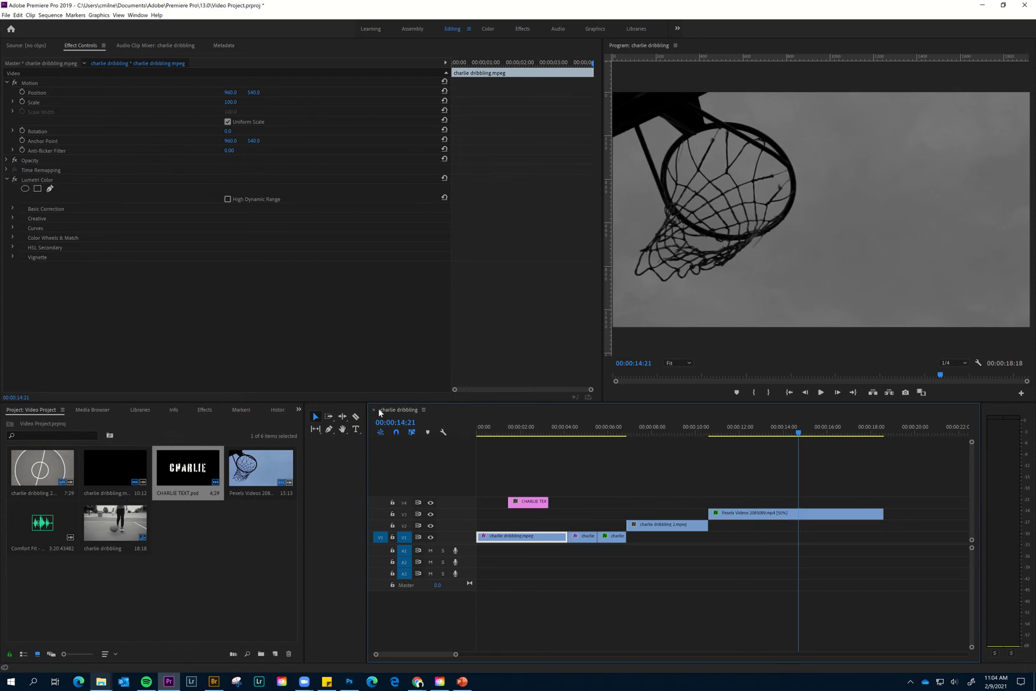
- Place Comfort Fit - Sorry.mp3 on A1 at the sequence start with about half a second trimmed off its beginning, and play the sequence back
{"action": "left_click", "coordinate": [197, 556]}
{"action": "left_click_drag", "start_coordinate": [257, 507], "coordinate": [481, 555]}
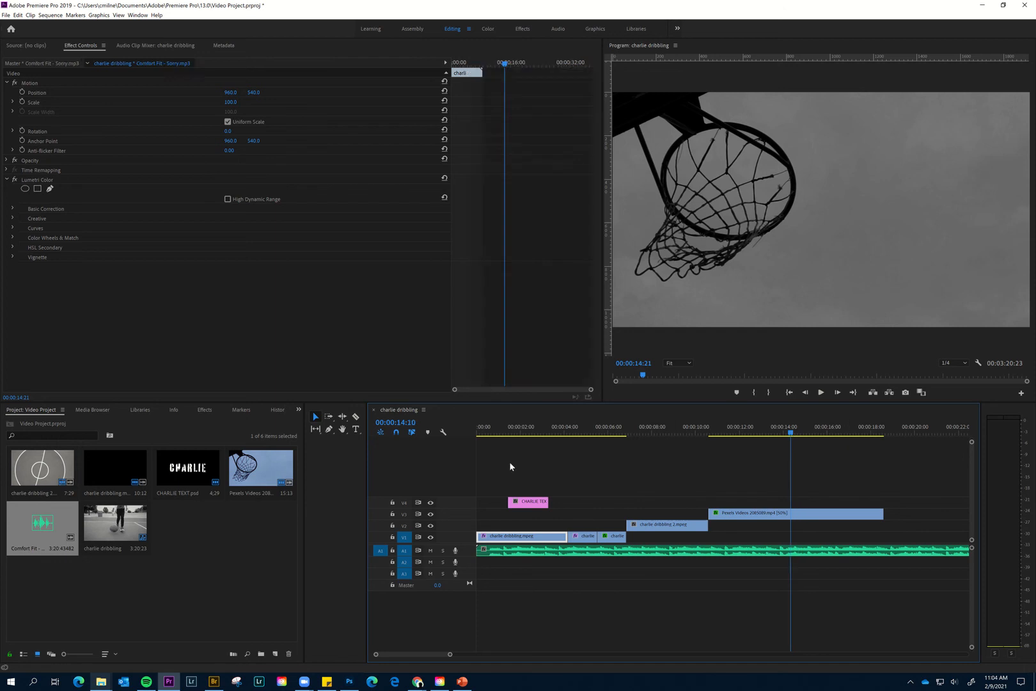
{"action": "key", "text": "Home"}
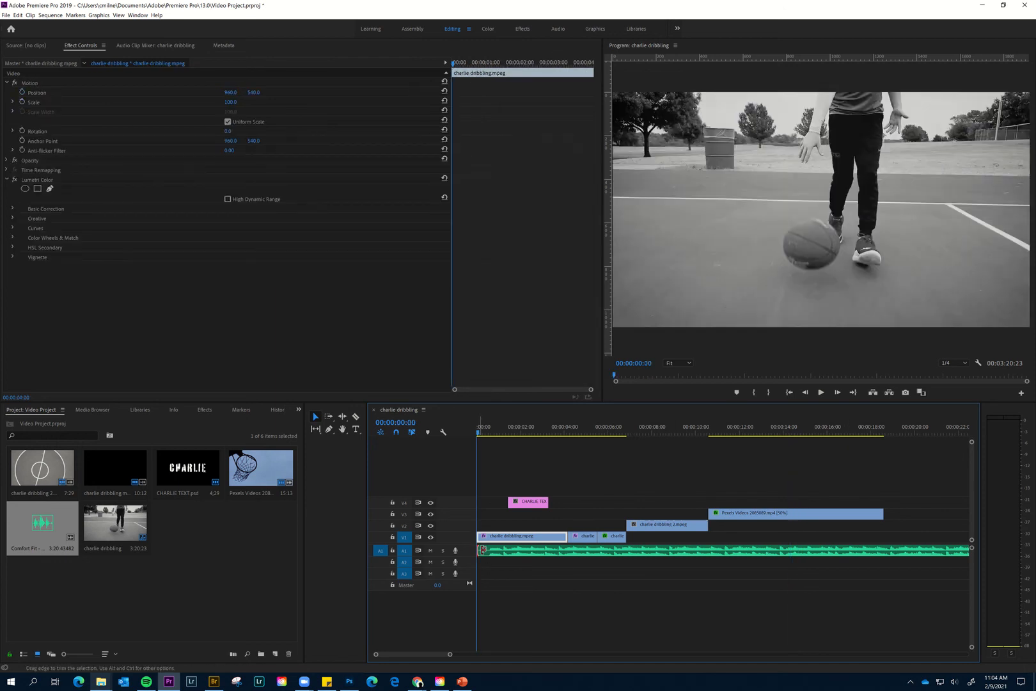
{"action": "left_click_drag", "start_coordinate": [482, 550], "coordinate": [505, 551]}
{"action": "key", "text": "space"}
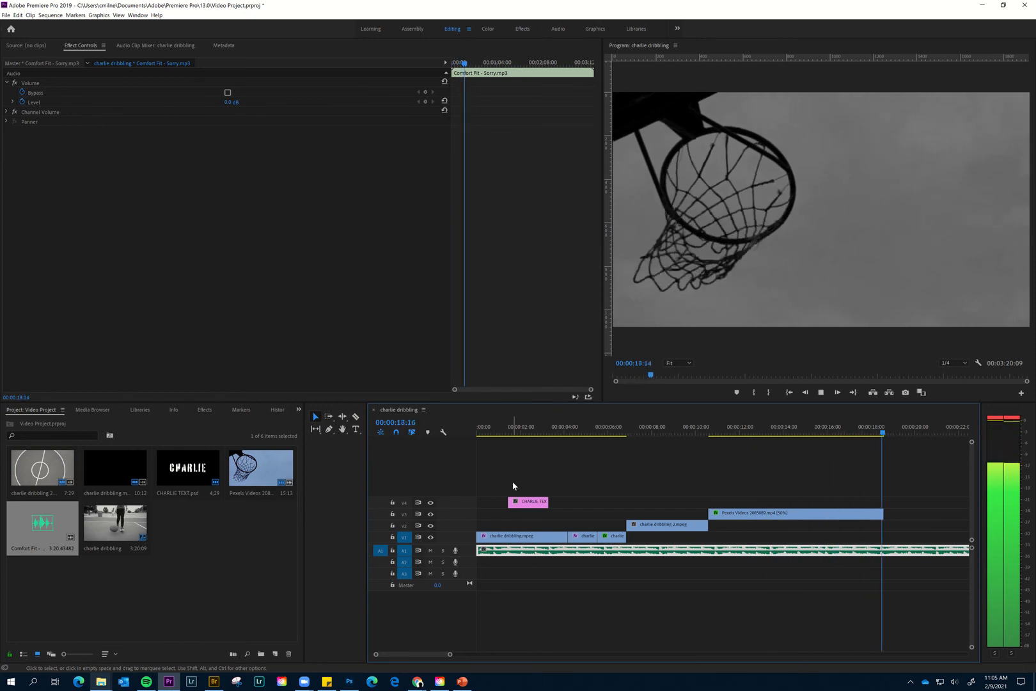
- Stop playback and trim the end of Comfort Fit - Sorry.mp3 on A1 back to 00:00:19:28
{"action": "key", "text": "space"}
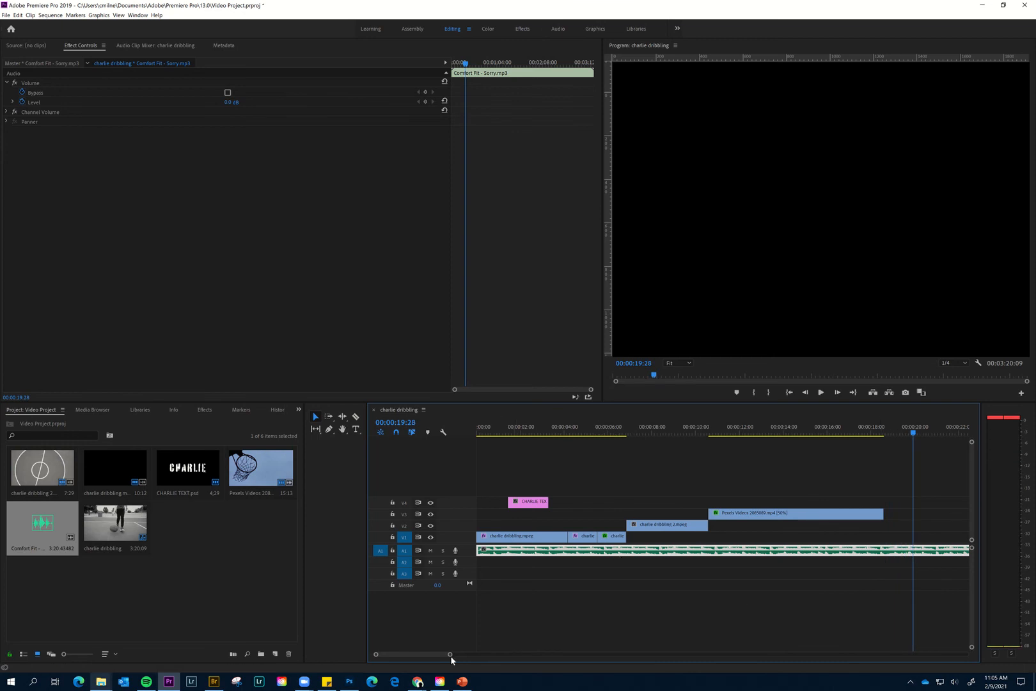
{"action": "left_click_drag", "start_coordinate": [450, 657], "coordinate": [569, 671]}
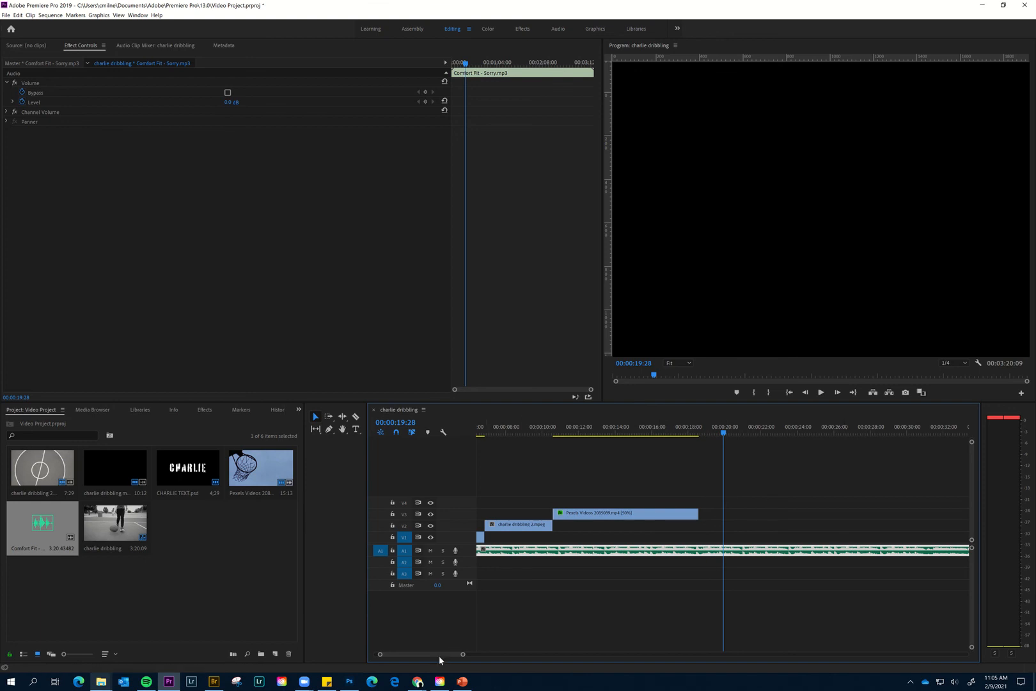
{"action": "left_click_drag", "start_coordinate": [439, 655], "coordinate": [416, 655]}
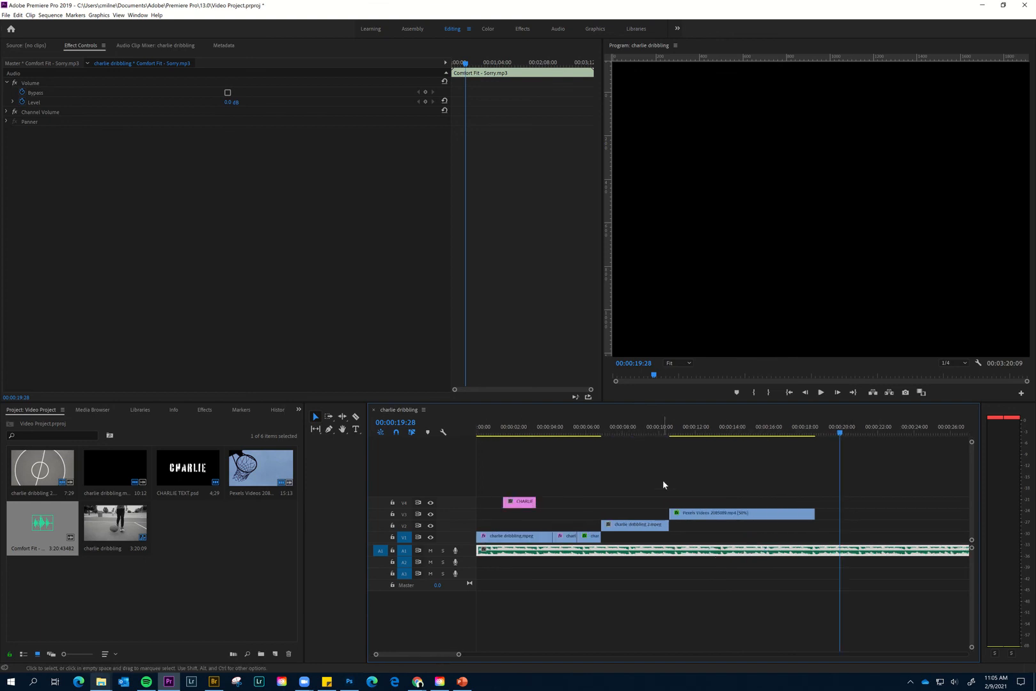
{"action": "left_click_drag", "start_coordinate": [459, 654], "coordinate": [660, 662]}
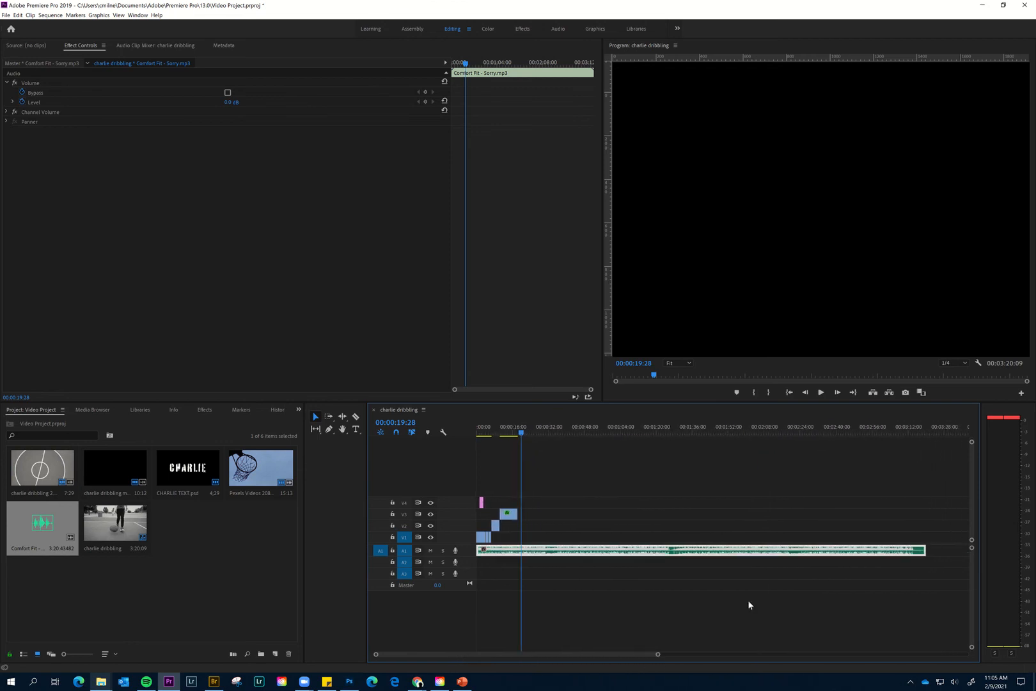
{"action": "left_click_drag", "start_coordinate": [923, 550], "coordinate": [522, 552]}
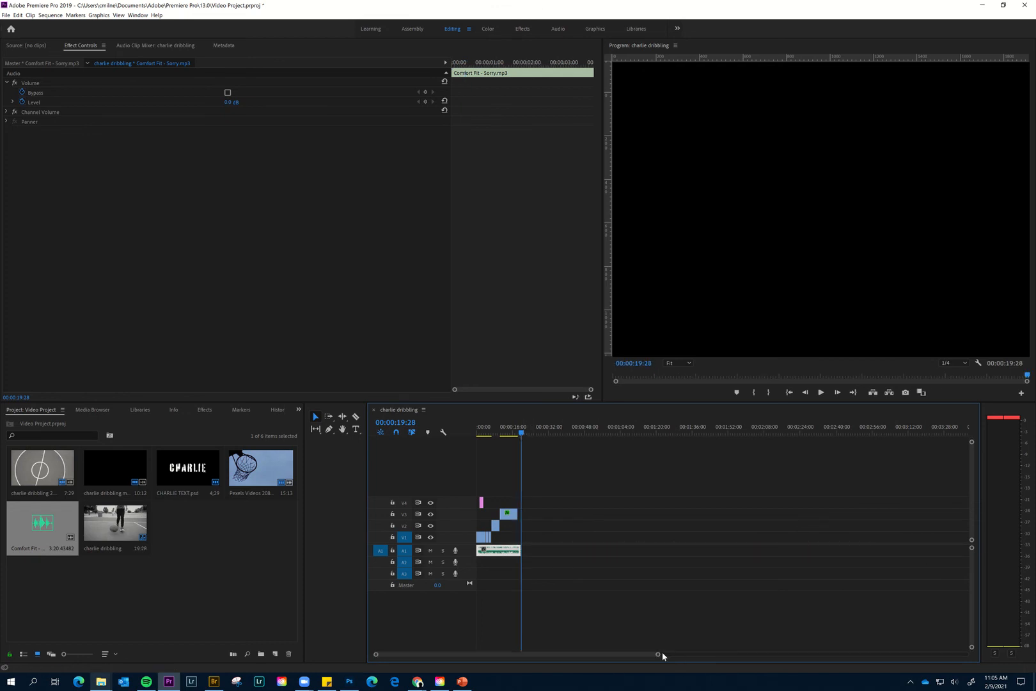
{"action": "left_click_drag", "start_coordinate": [657, 656], "coordinate": [537, 655]}
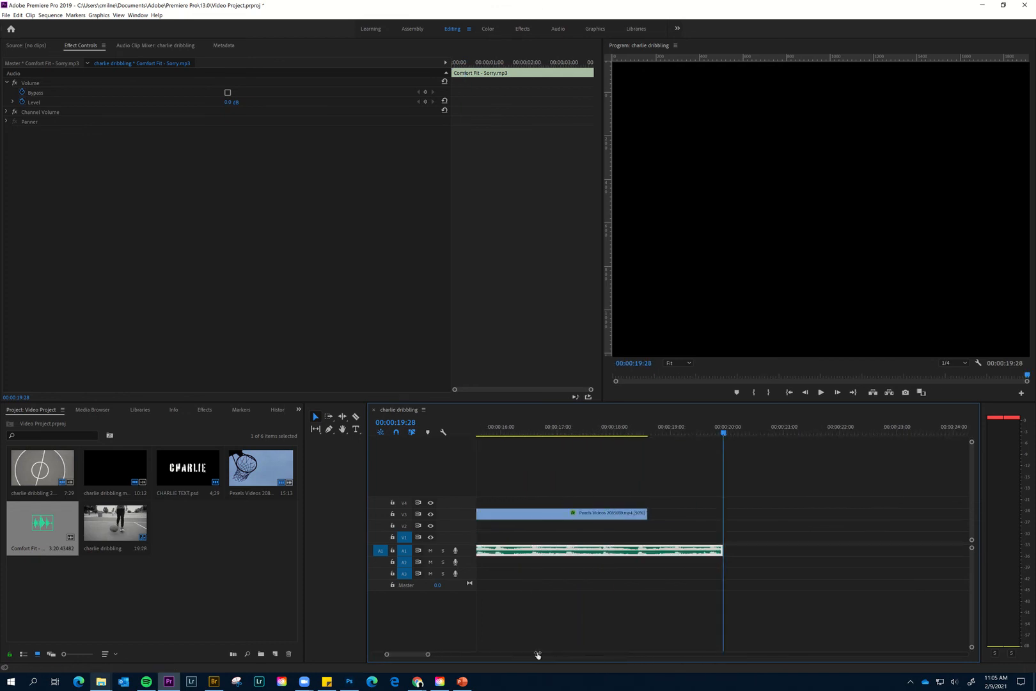
{"action": "left_click_drag", "start_coordinate": [414, 654], "coordinate": [452, 655]}
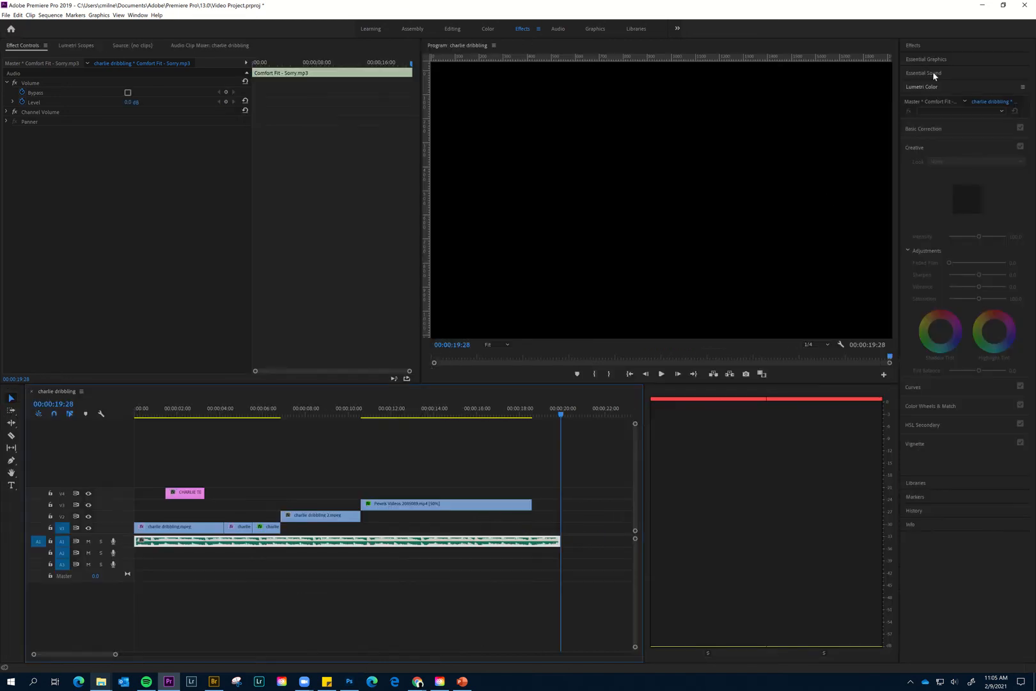
- Apply the Dip to Black transition to the end of Pexels Videos 2085089.mp4 and play back the ending
{"action": "left_click", "coordinate": [920, 48]}
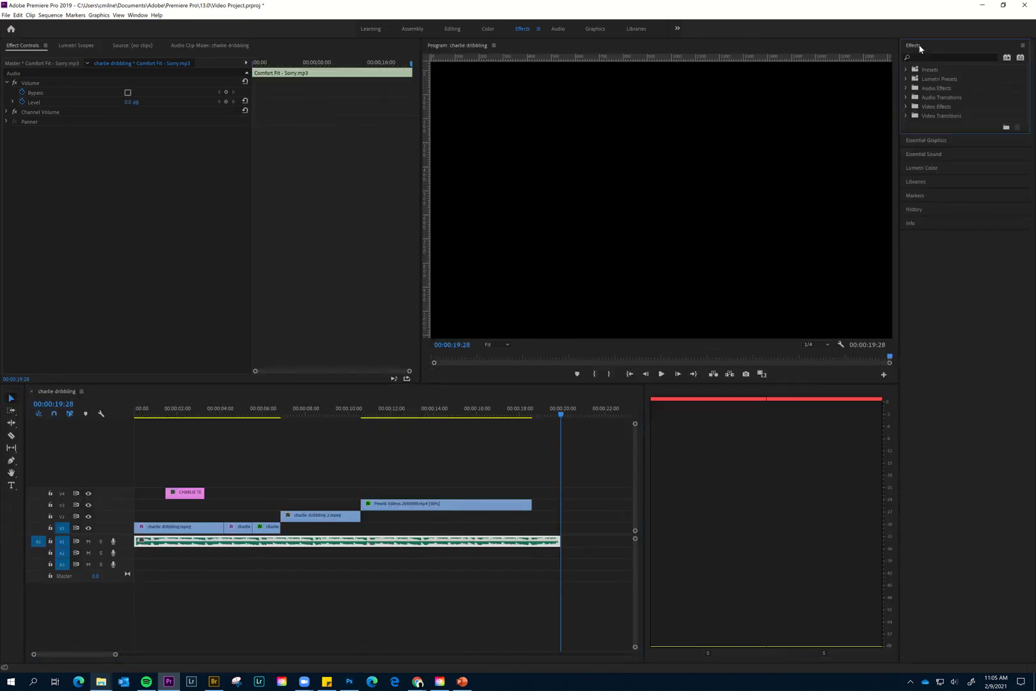
{"action": "left_click", "coordinate": [905, 96]}
{"action": "left_click", "coordinate": [906, 96]}
{"action": "left_click", "coordinate": [906, 106]}
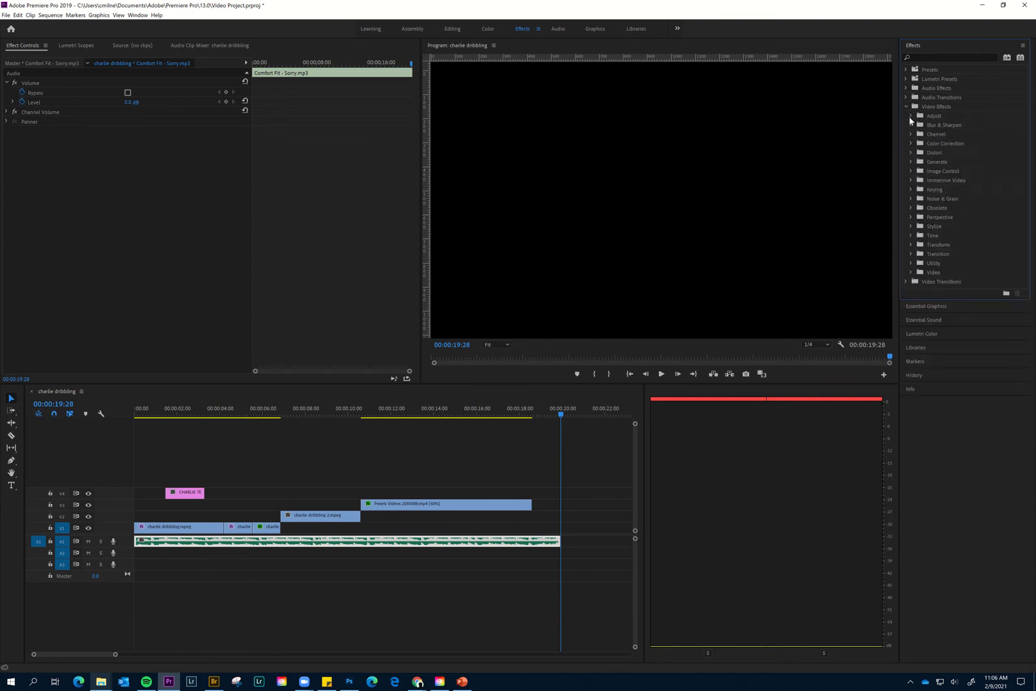
{"action": "left_click", "coordinate": [906, 107]}
{"action": "left_click", "coordinate": [906, 115]}
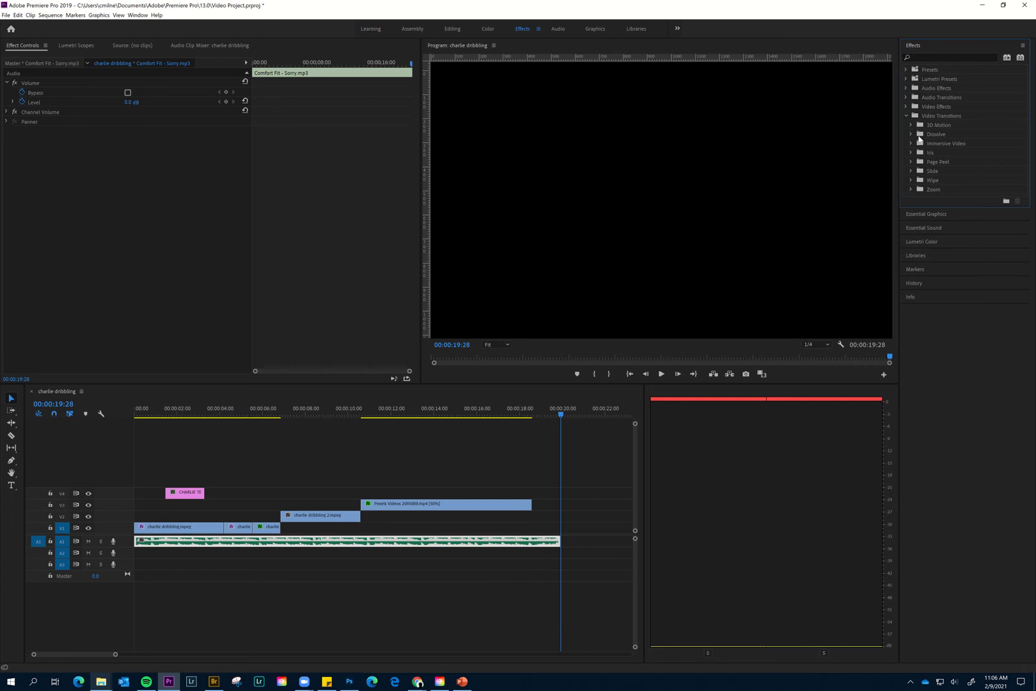
{"action": "left_click", "coordinate": [911, 132]}
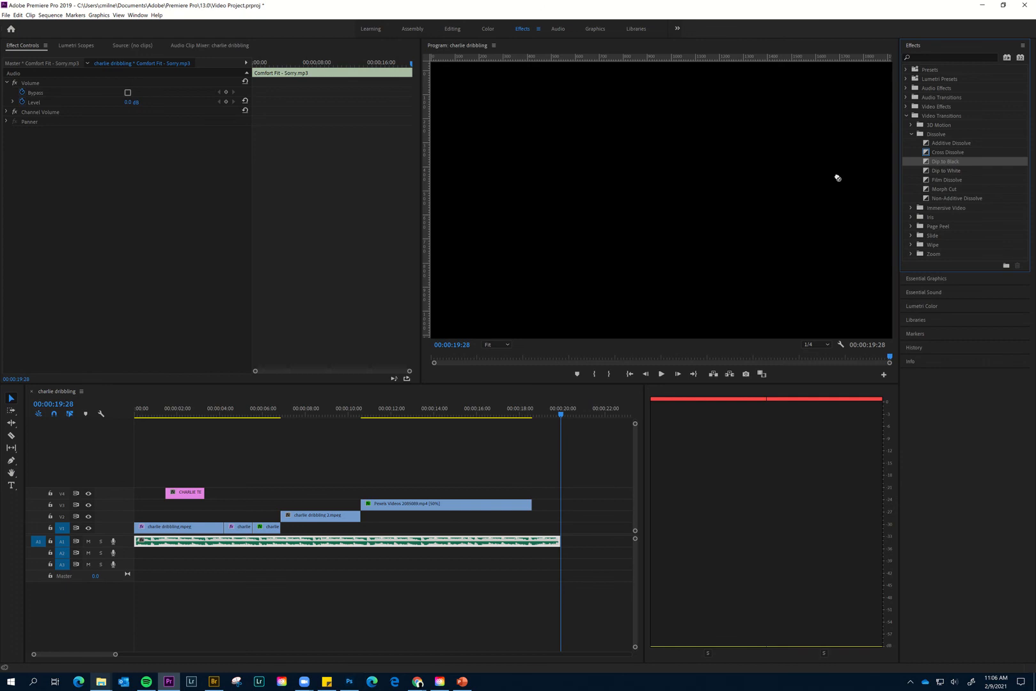
{"action": "left_click_drag", "start_coordinate": [839, 178], "coordinate": [943, 183]}
{"action": "left_click_drag", "start_coordinate": [855, 239], "coordinate": [526, 510]}
{"action": "left_click_drag", "start_coordinate": [513, 409], "coordinate": [473, 408]}
{"action": "key", "text": "space"}
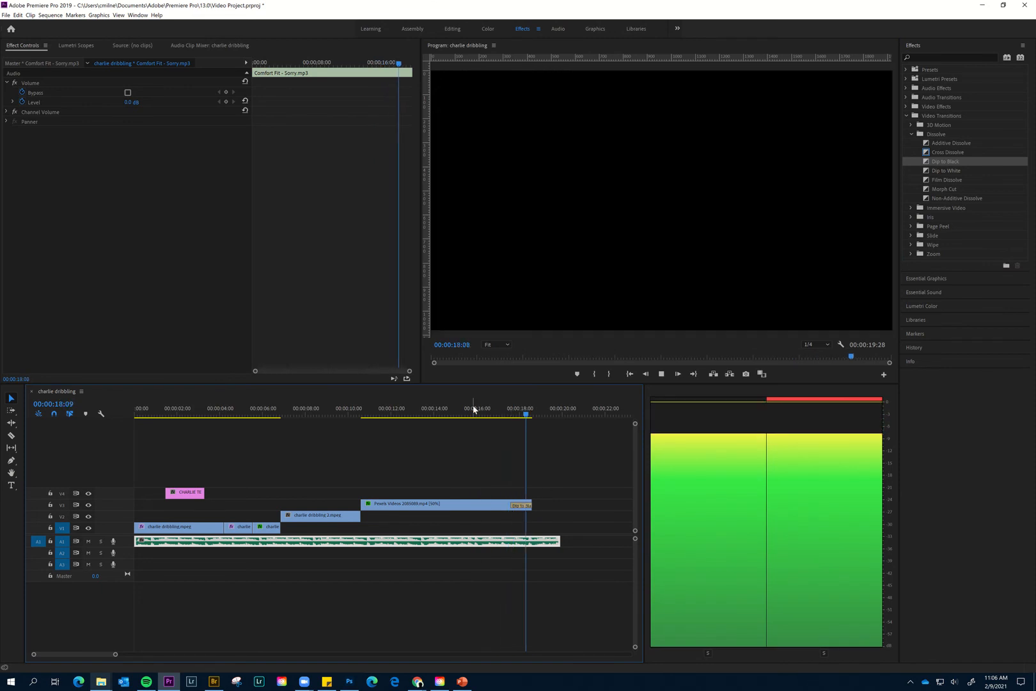
{"action": "key", "text": "space"}
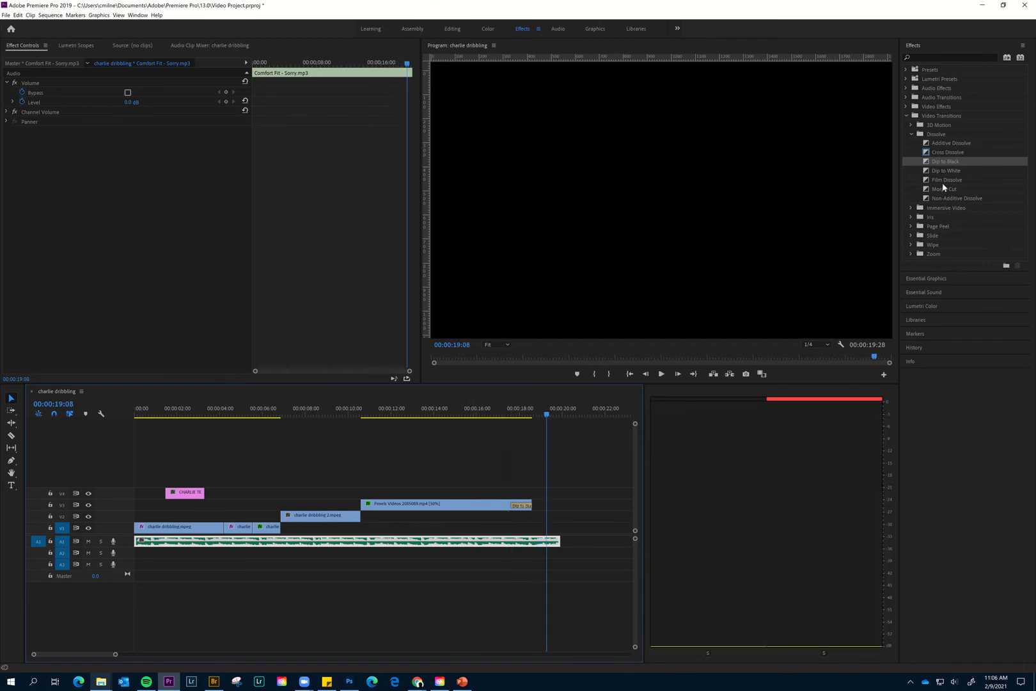
- Try Posterize on the last charlie dribbling.mpeg clip on V1, undo it, apply Strobe Light instead, and play the section
{"action": "left_click", "coordinate": [907, 115]}
{"action": "left_click", "coordinate": [907, 106]}
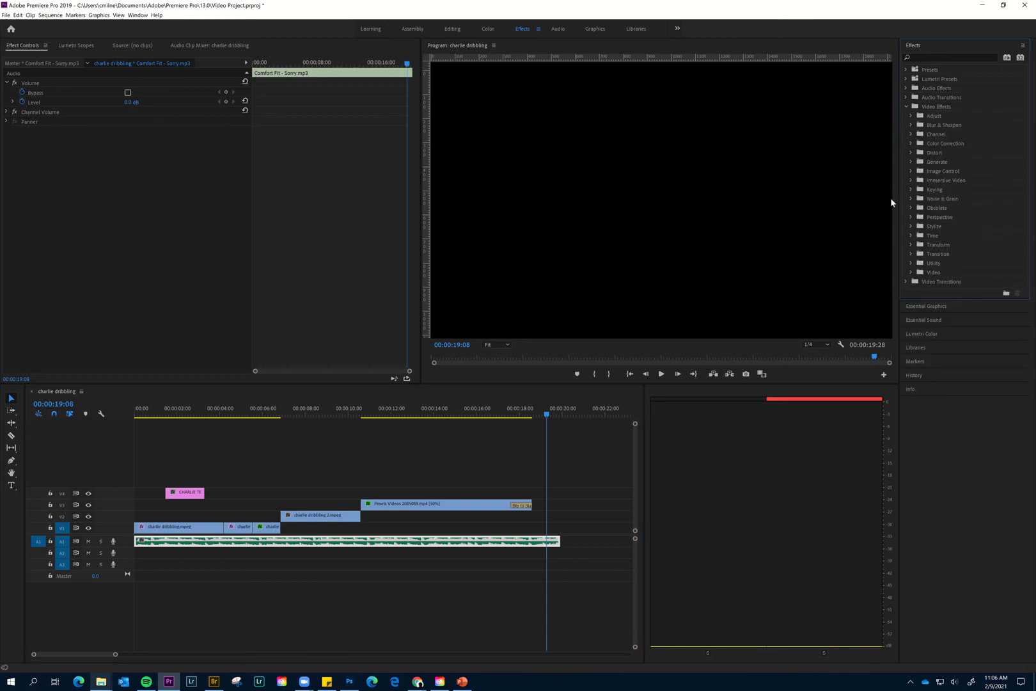
{"action": "left_click_drag", "start_coordinate": [327, 412], "coordinate": [263, 413]}
{"action": "left_click", "coordinate": [273, 529]}
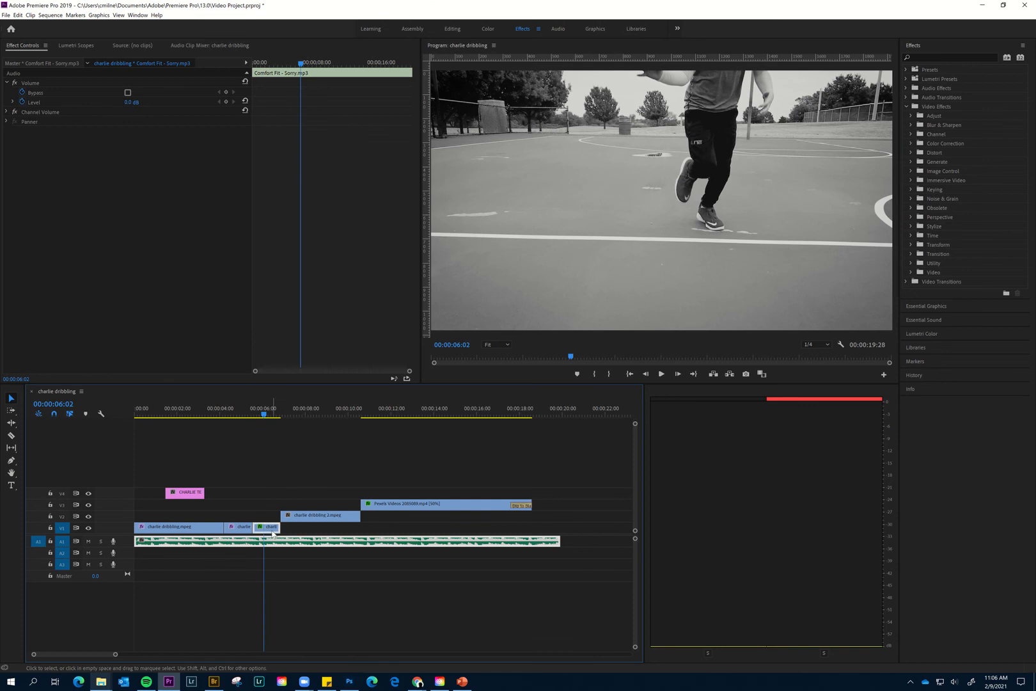
{"action": "left_click", "coordinate": [911, 226]}
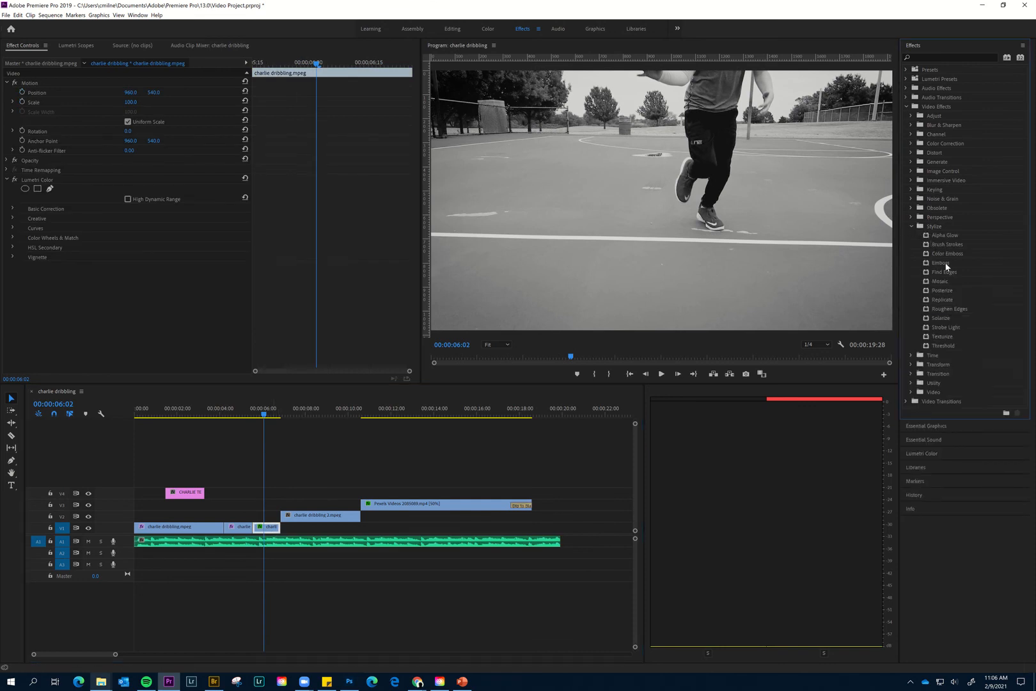
{"action": "left_click_drag", "start_coordinate": [946, 289], "coordinate": [267, 529]}
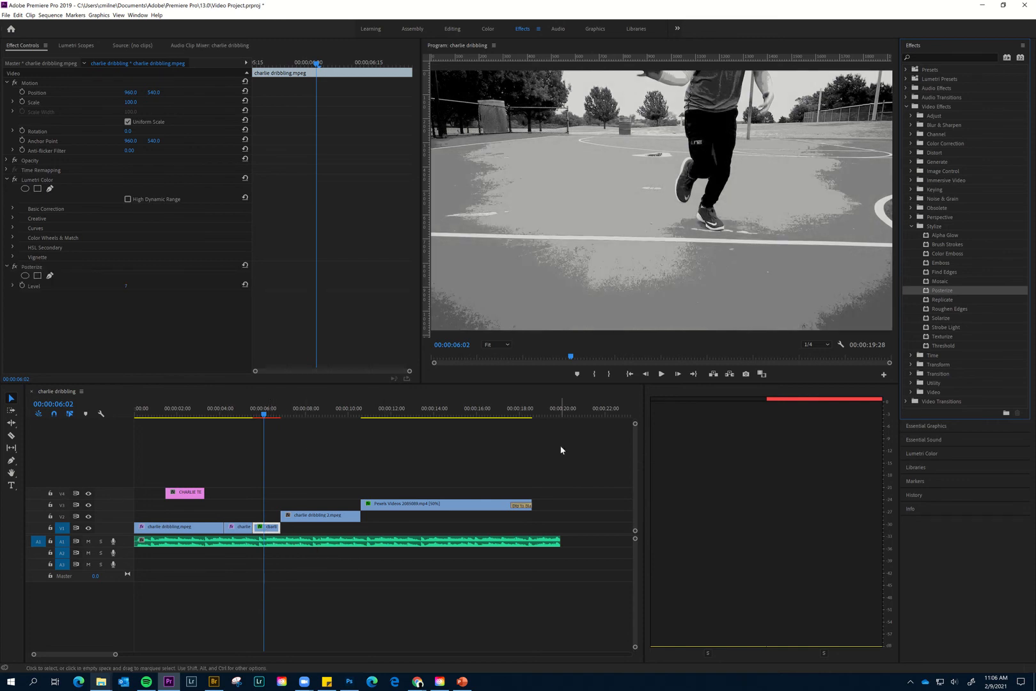
{"action": "key", "text": "ctrl+z"}
{"action": "left_click_drag", "start_coordinate": [929, 330], "coordinate": [267, 533]}
{"action": "key", "text": "space"}
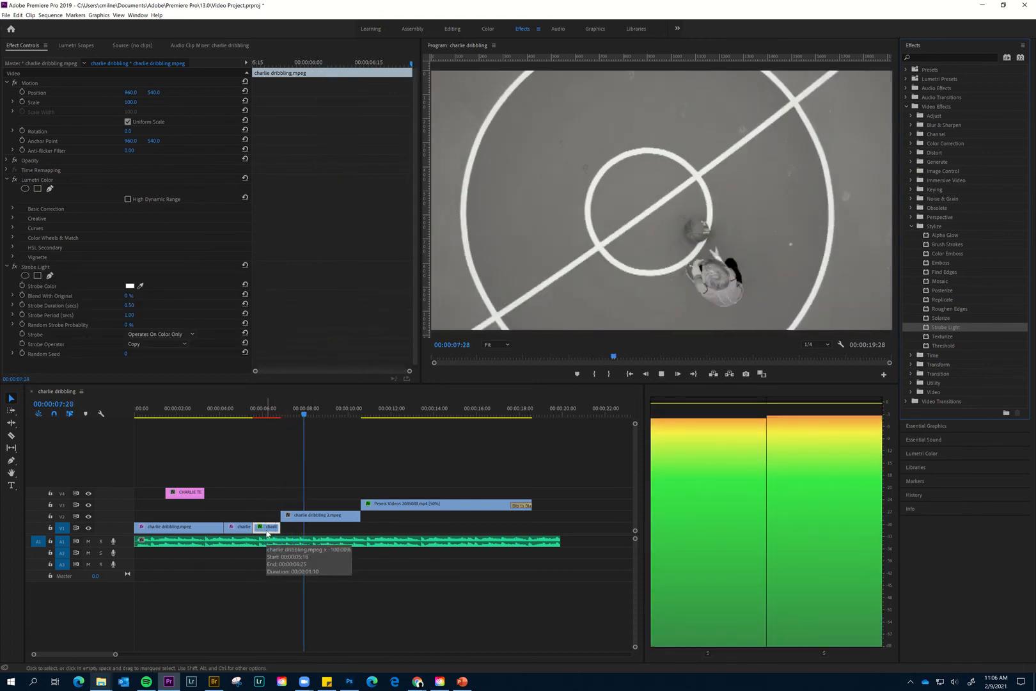
{"action": "key", "text": "space"}
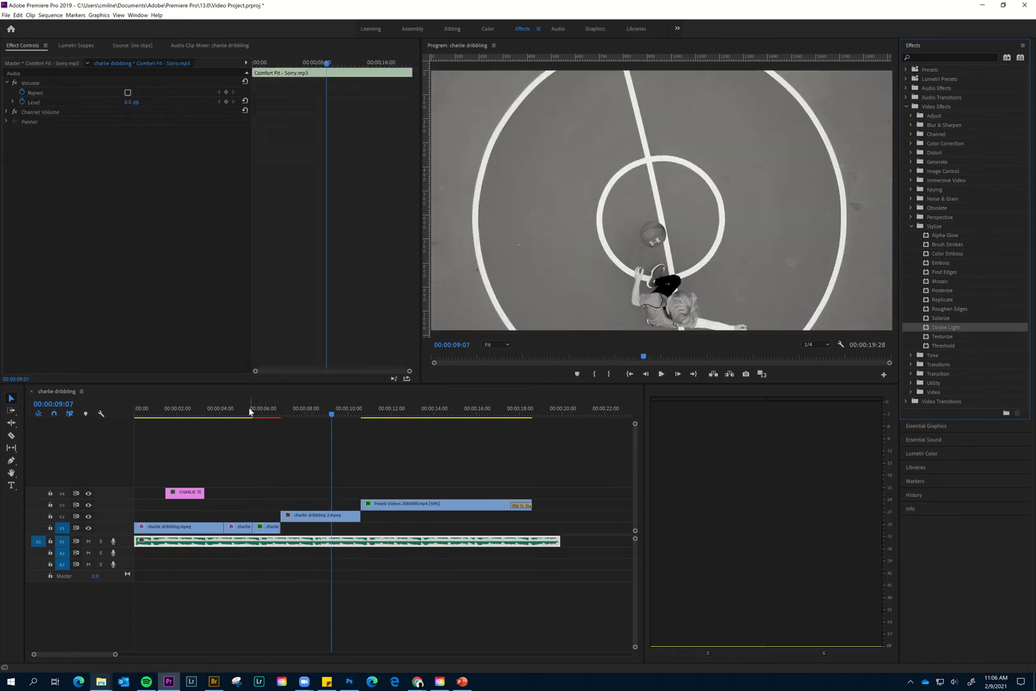
- Play the sequence from the beginning and scrub through the strobe section, the hoop shot and the title
{"action": "left_click_drag", "start_coordinate": [248, 408], "coordinate": [125, 403]}
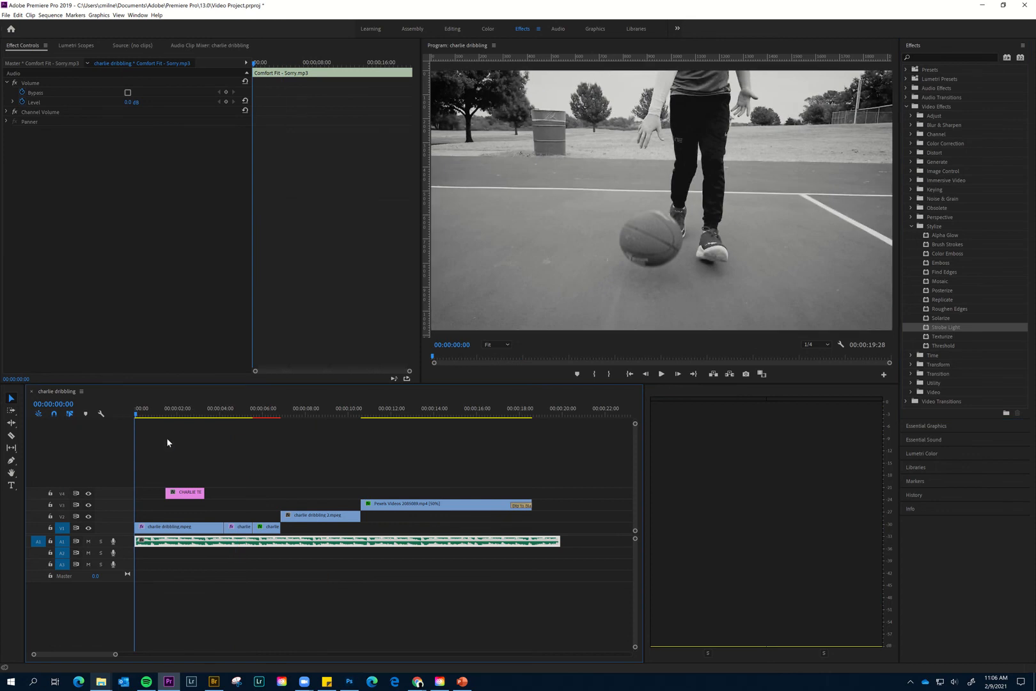
{"action": "key", "text": "space"}
{"action": "left_click_drag", "start_coordinate": [209, 421], "coordinate": [256, 421]}
{"action": "left_click", "coordinate": [415, 428]}
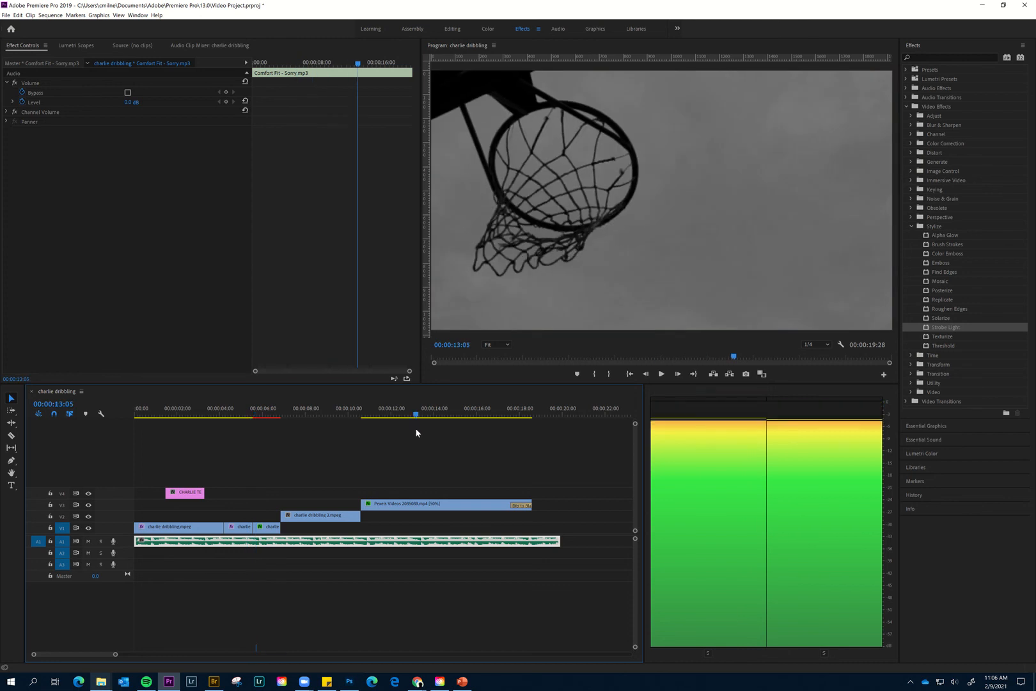
{"action": "left_click", "coordinate": [185, 457]}
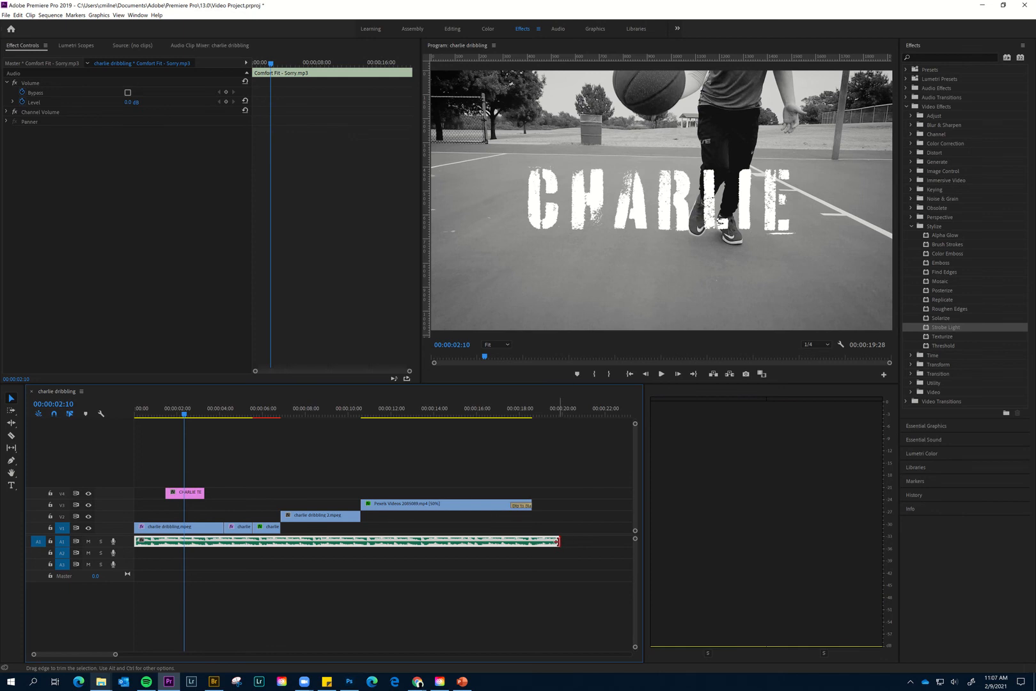
- Trim the end of Comfort Fit - Sorry.mp3 to 00:00:19:25 and scrub through the sequence to check it
{"action": "left_click_drag", "start_coordinate": [557, 541], "coordinate": [556, 541]}
{"action": "left_click_drag", "start_coordinate": [184, 416], "coordinate": [382, 416]}
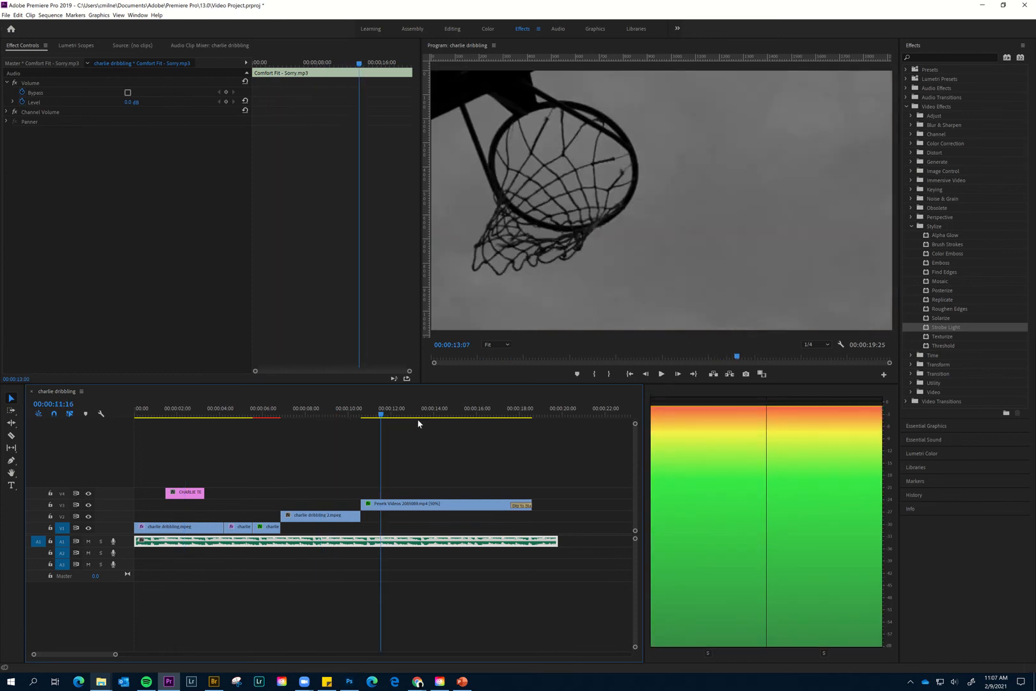
{"action": "left_click", "coordinate": [417, 419]}
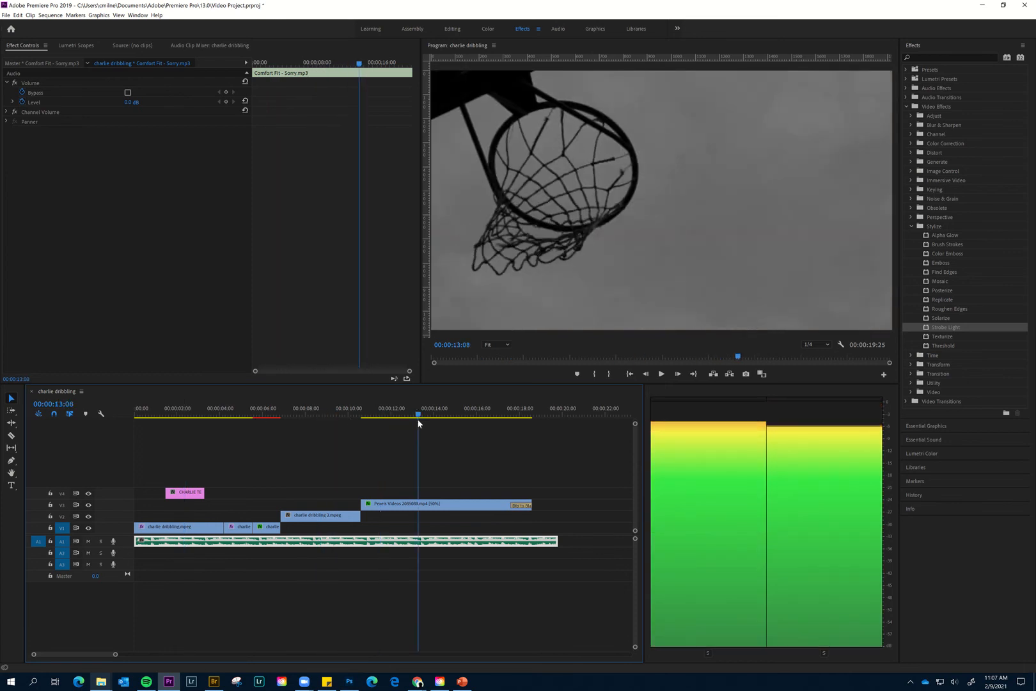
{"action": "left_click_drag", "start_coordinate": [218, 422], "coordinate": [355, 420]}
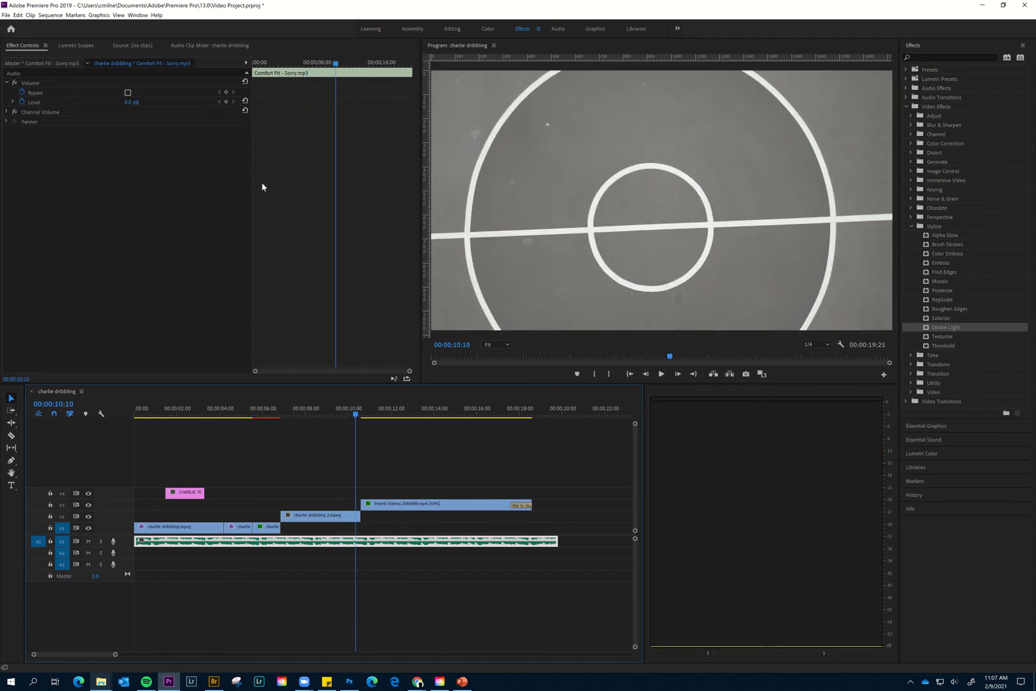
- Open the media export settings and set the output to charlie dribbling.mp4 in the Videos folder
{"action": "left_click", "coordinate": [5, 15]}
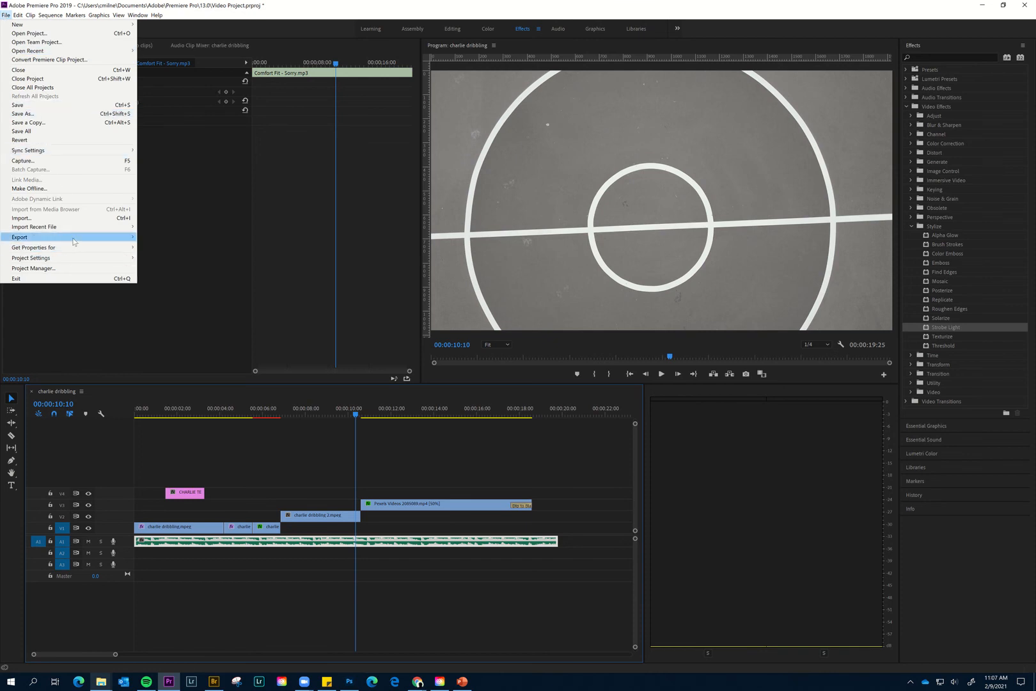
{"action": "mouse_move", "coordinate": [74, 241]}
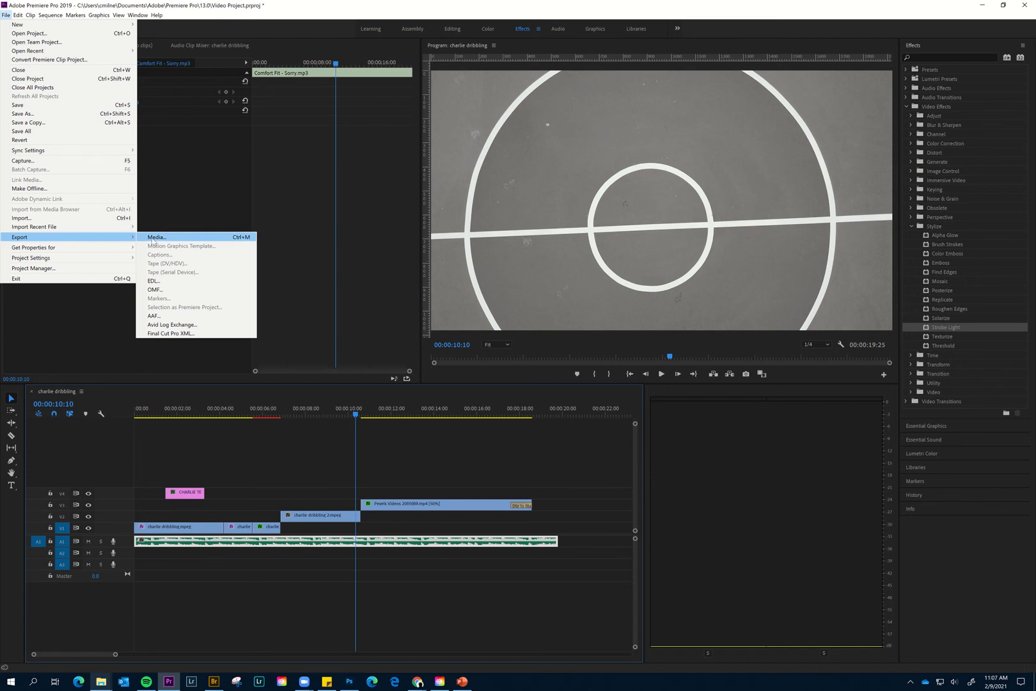
{"action": "left_click", "coordinate": [154, 238]}
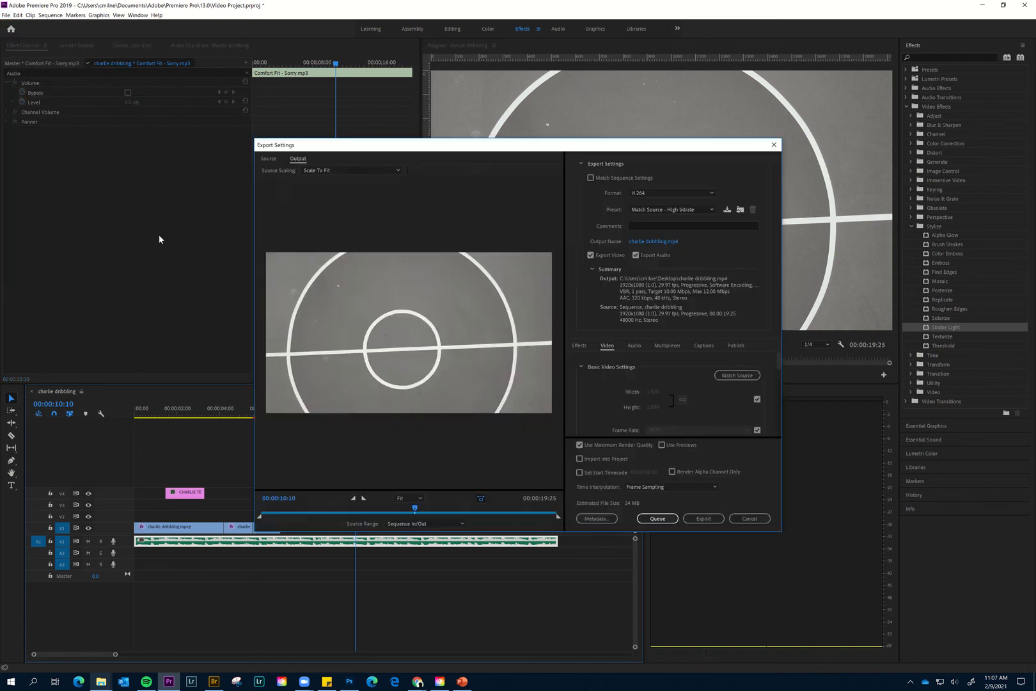
{"action": "left_click", "coordinate": [667, 241]}
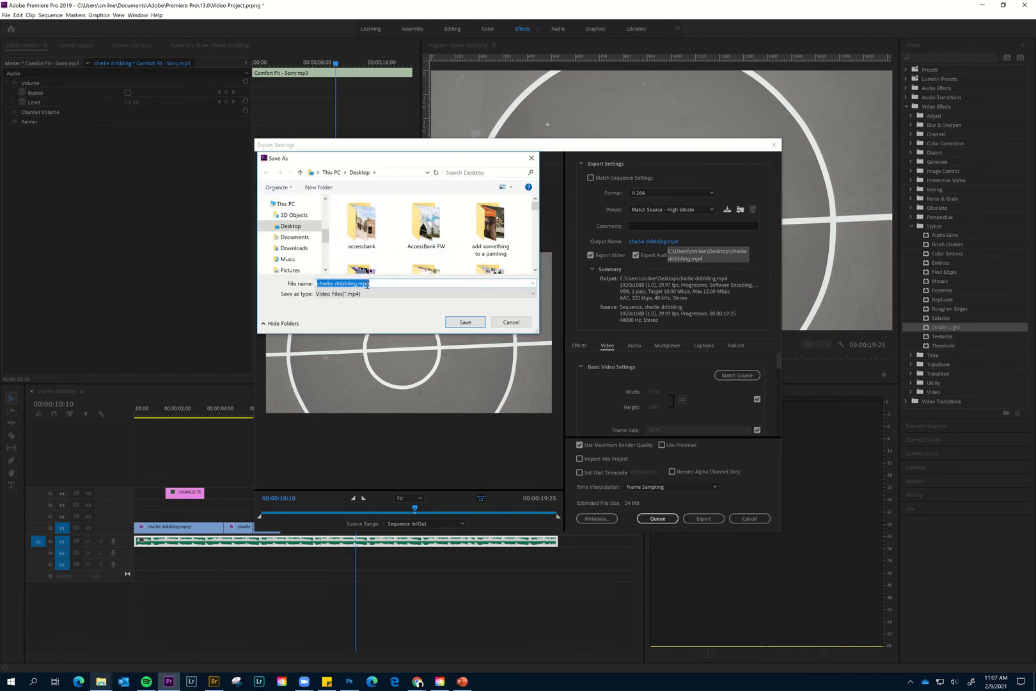
{"action": "scroll", "coordinate": [294, 249], "scroll_direction": "down", "scroll_amount": 1}
{"action": "left_click", "coordinate": [289, 255]}
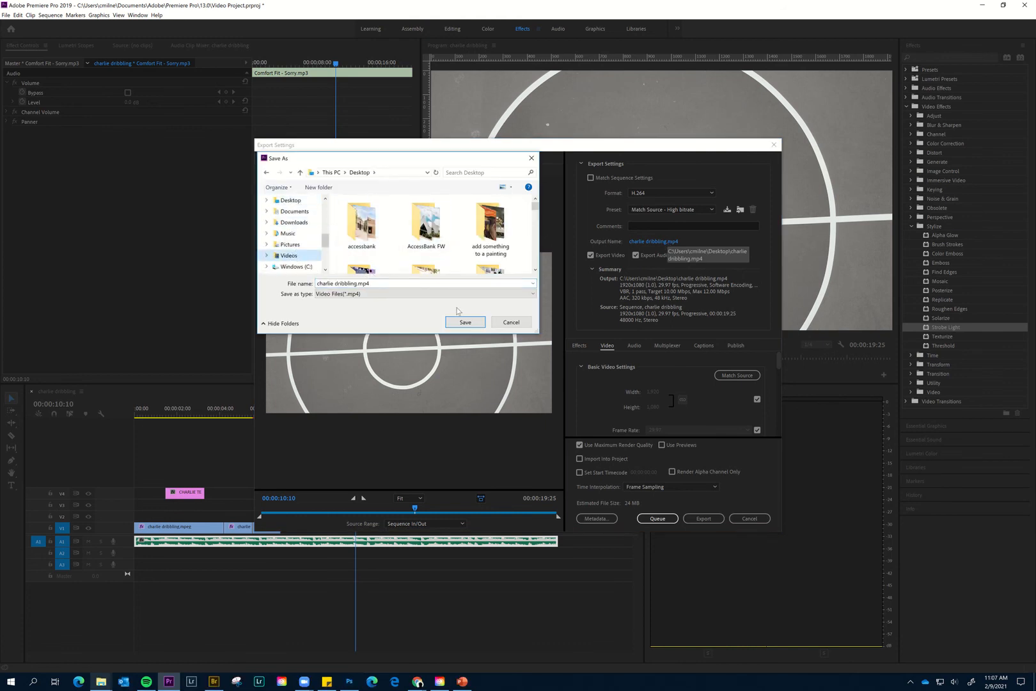
{"action": "left_click", "coordinate": [465, 321]}
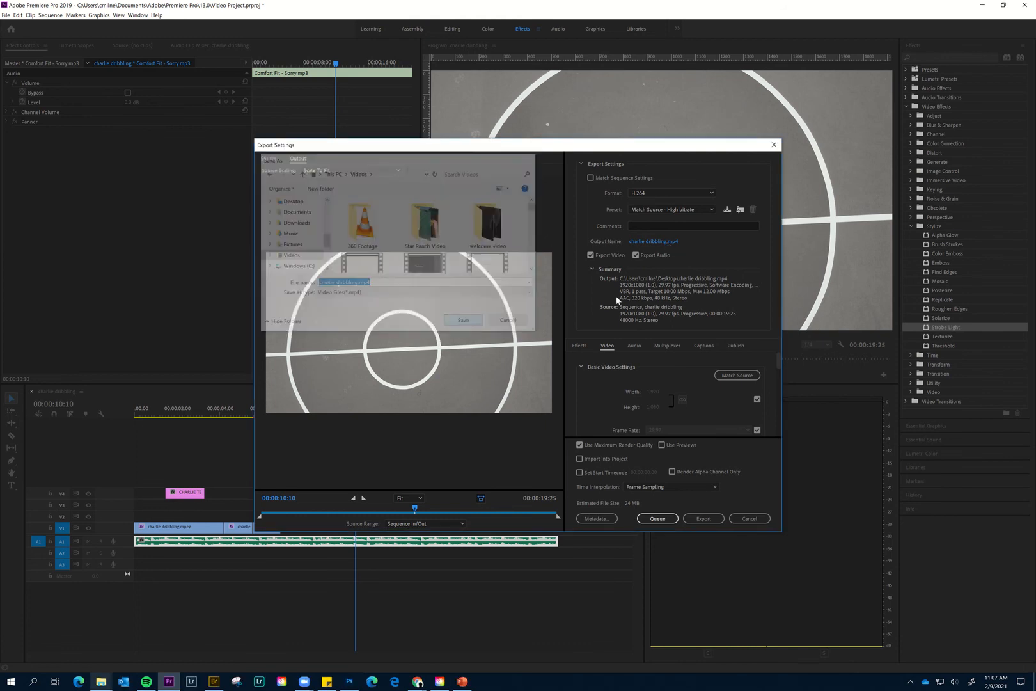
- Keep H.264 as the export format with the Match Source - High bitrate preset and export the sequence
{"action": "left_click", "coordinate": [650, 193]}
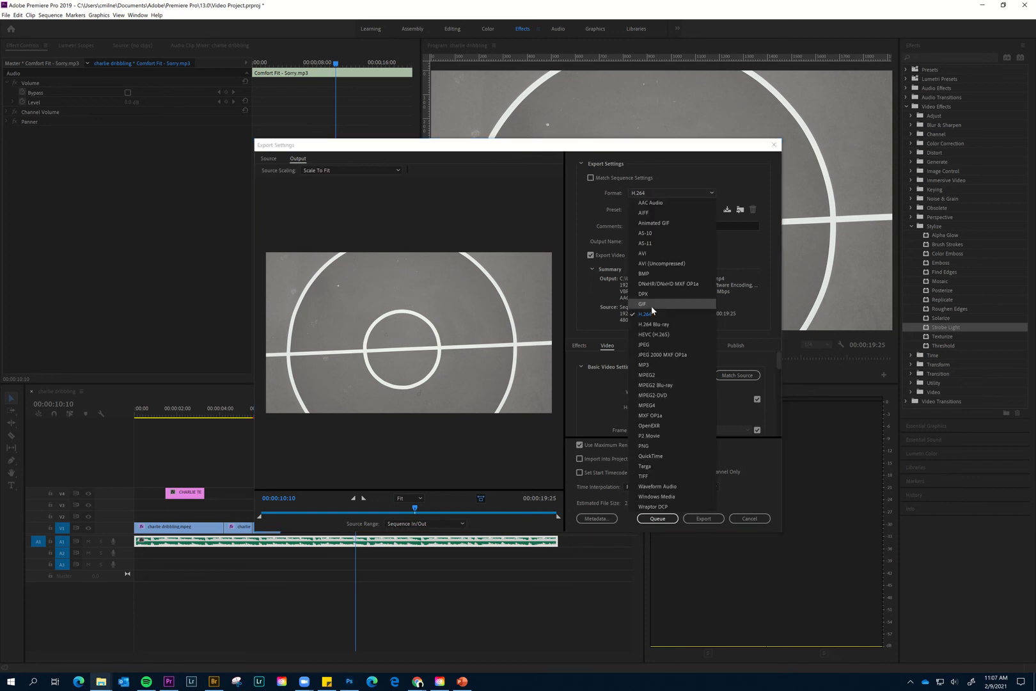
{"action": "left_click", "coordinate": [603, 223]}
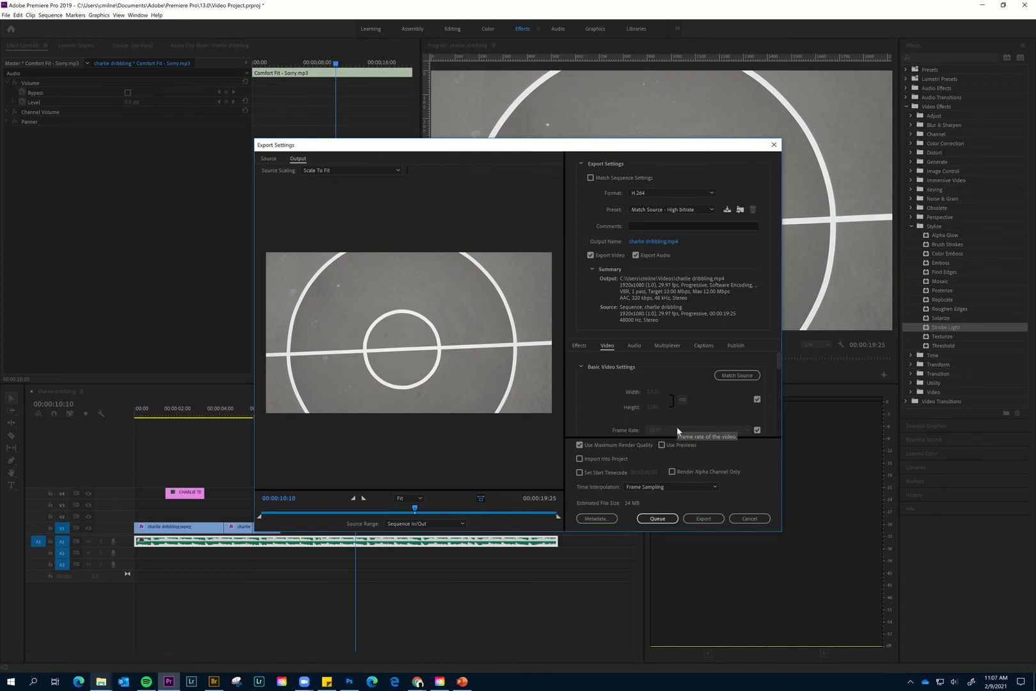
{"action": "left_click", "coordinate": [704, 518]}
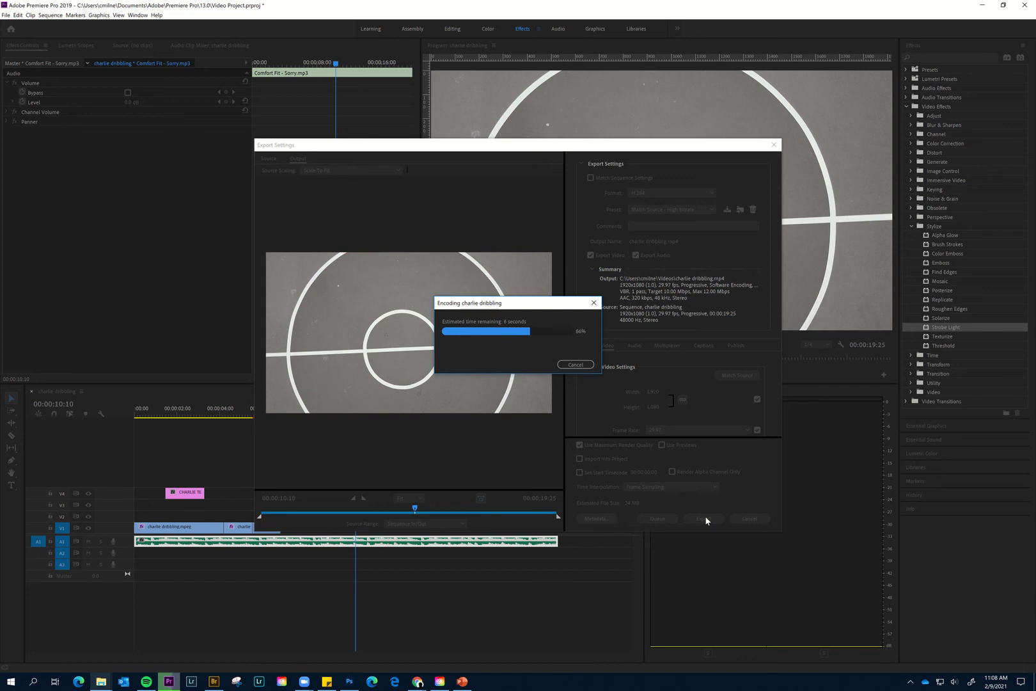
{"action": "mouse_move", "coordinate": [556, 4]}
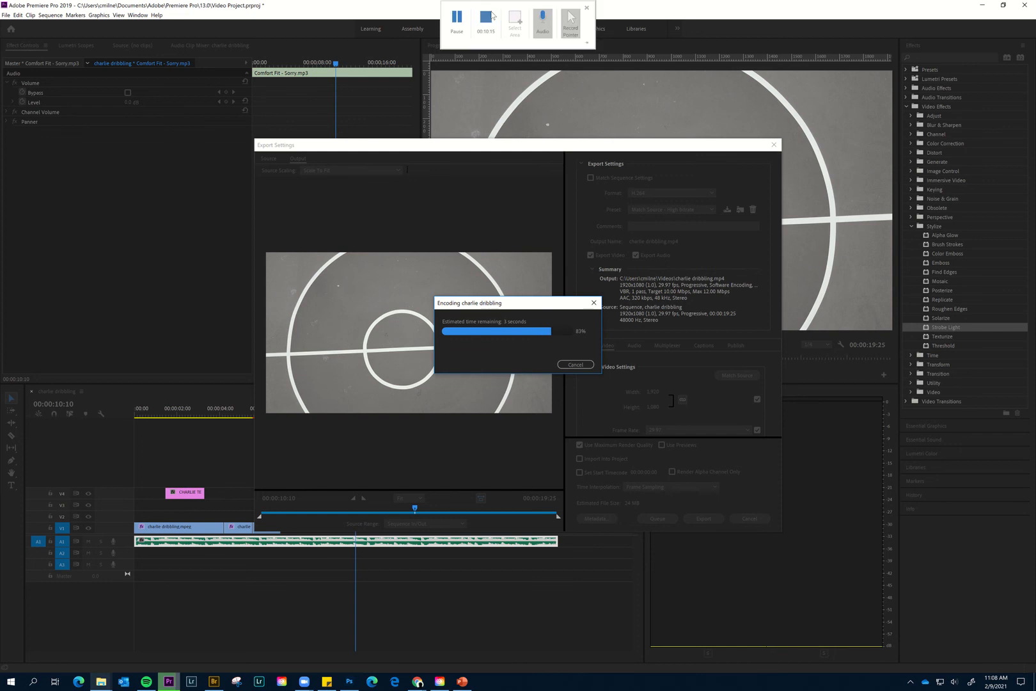